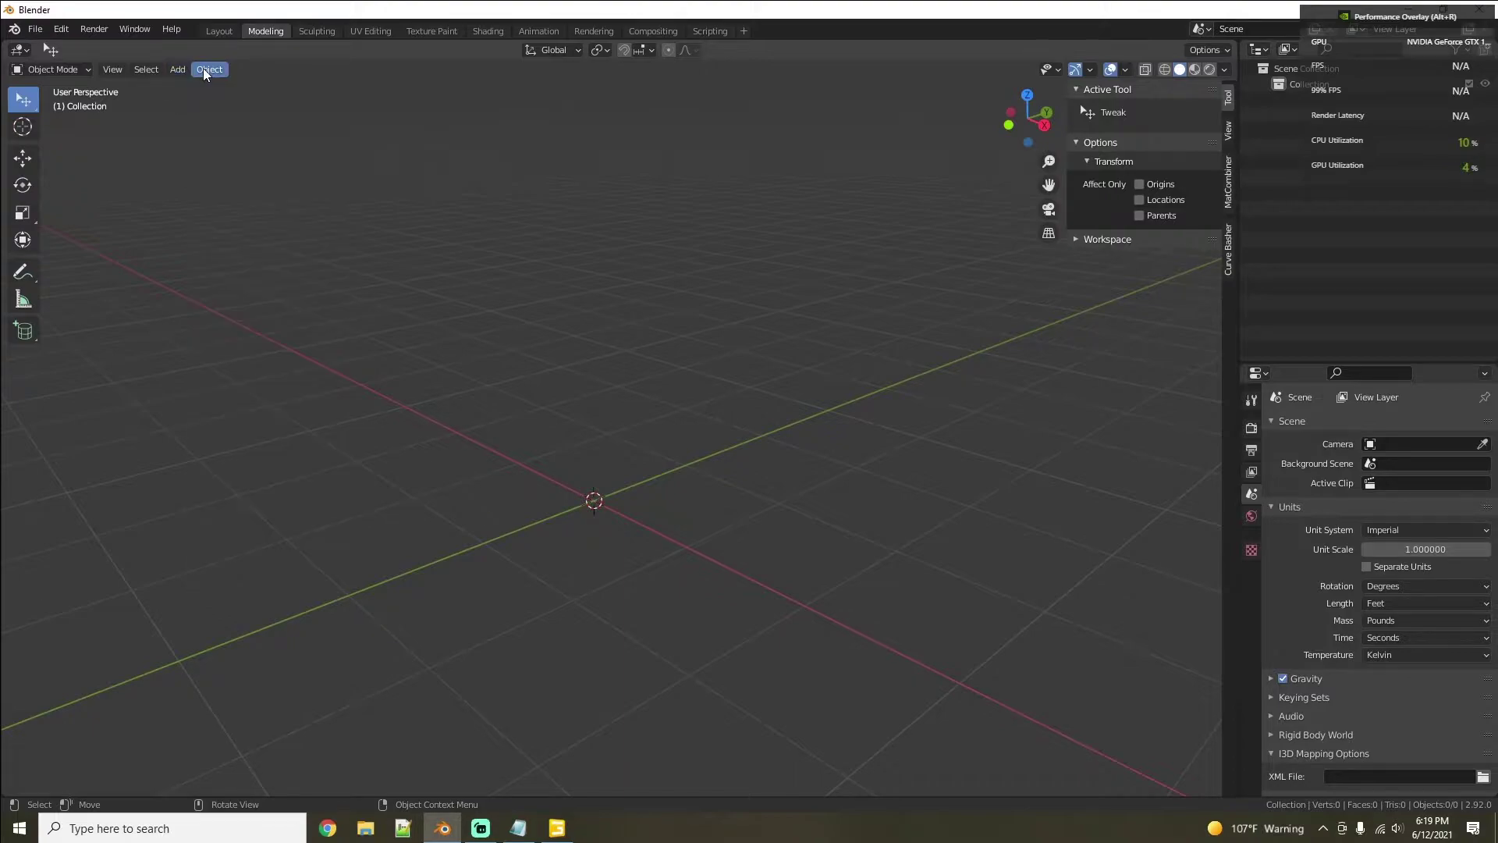
Step: Add a NURBS path and rotate it 90° in the top view
left_click(178, 69)
mouse_move(209, 105)
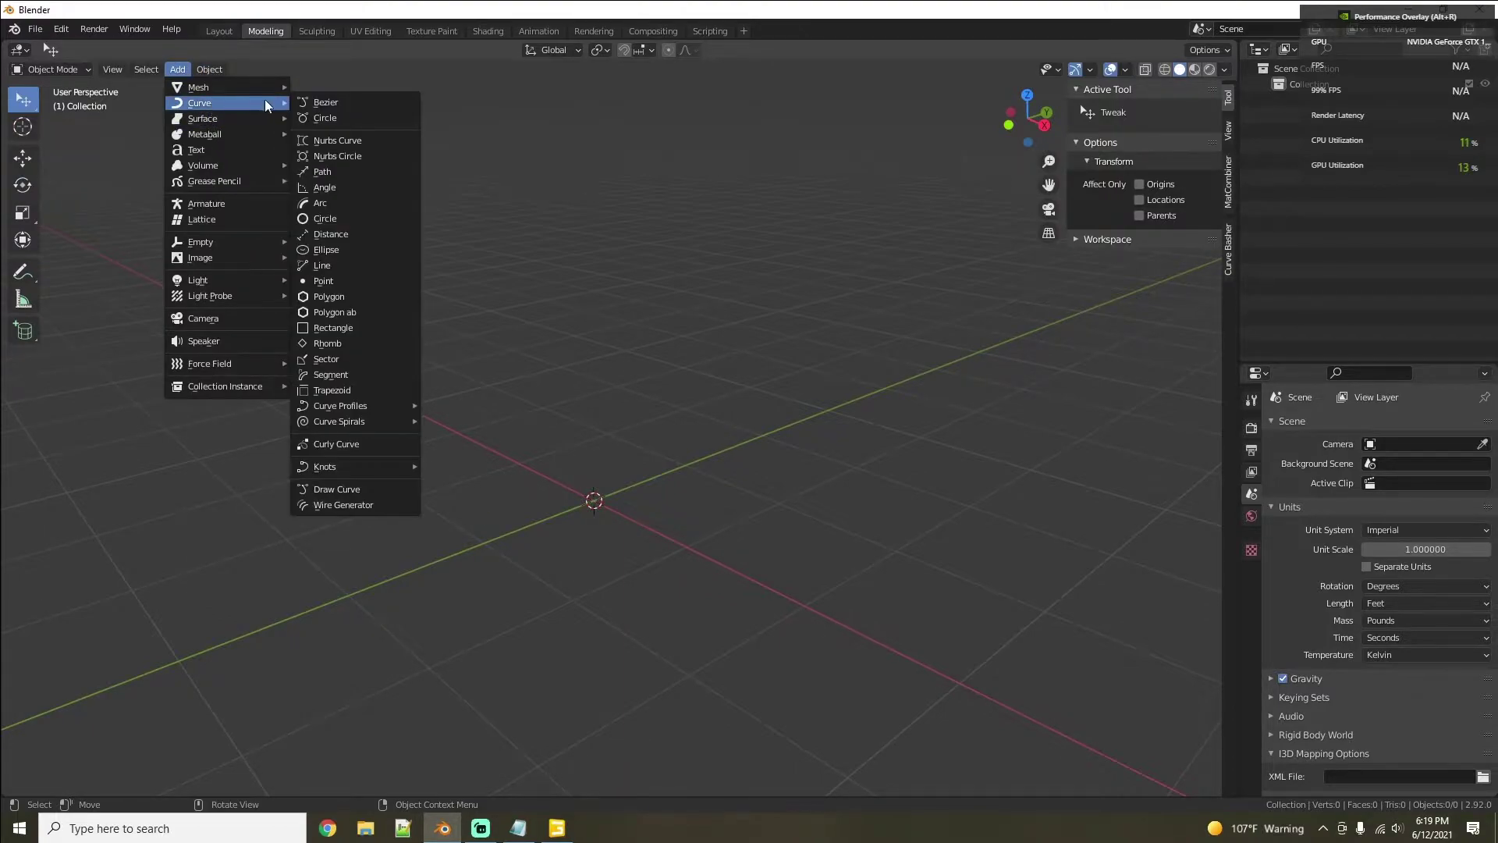
left_click(346, 172)
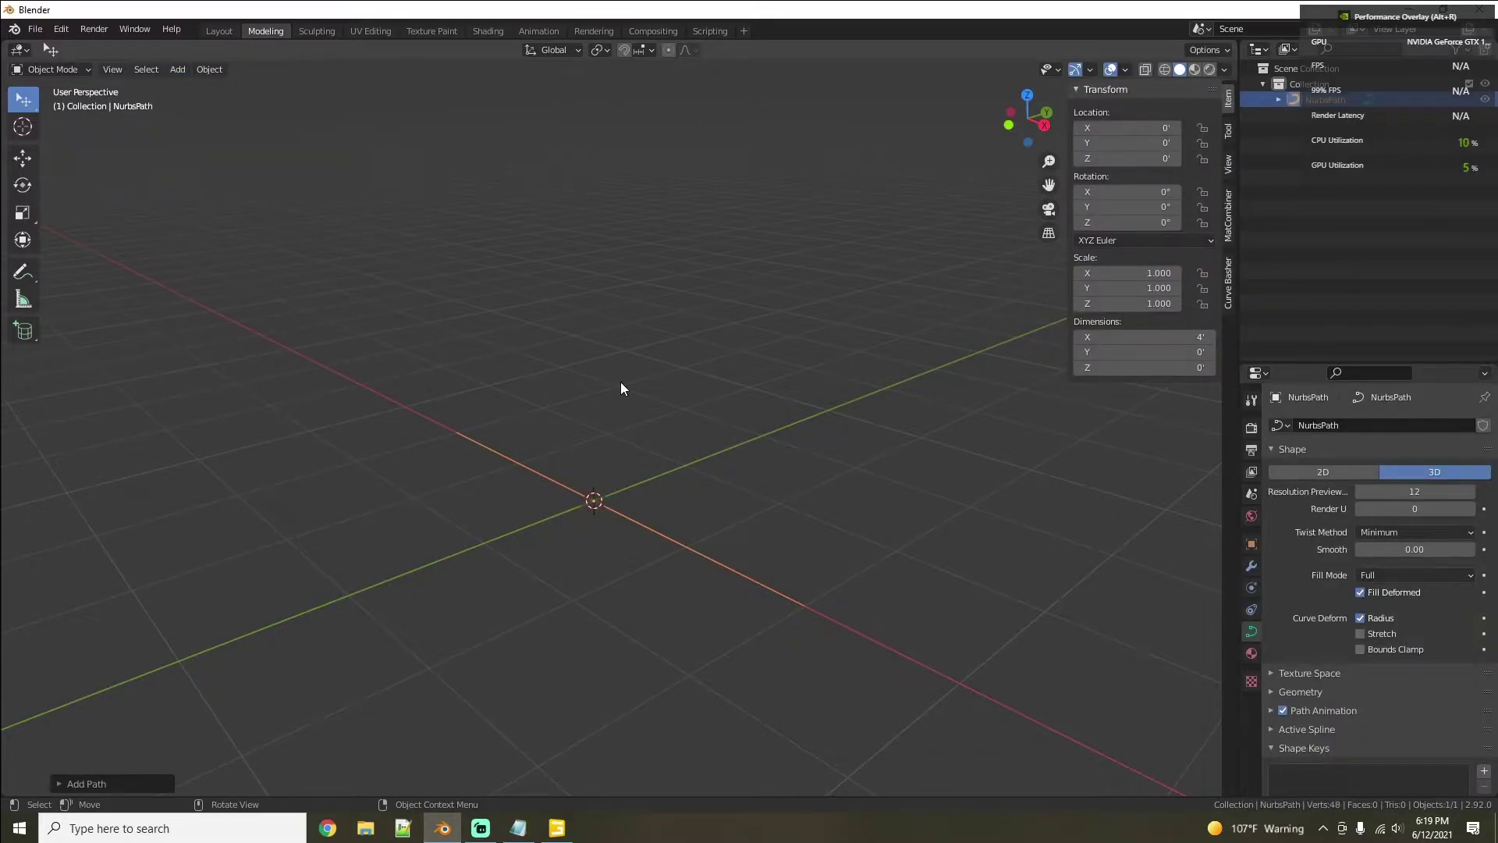
key("KP_7")
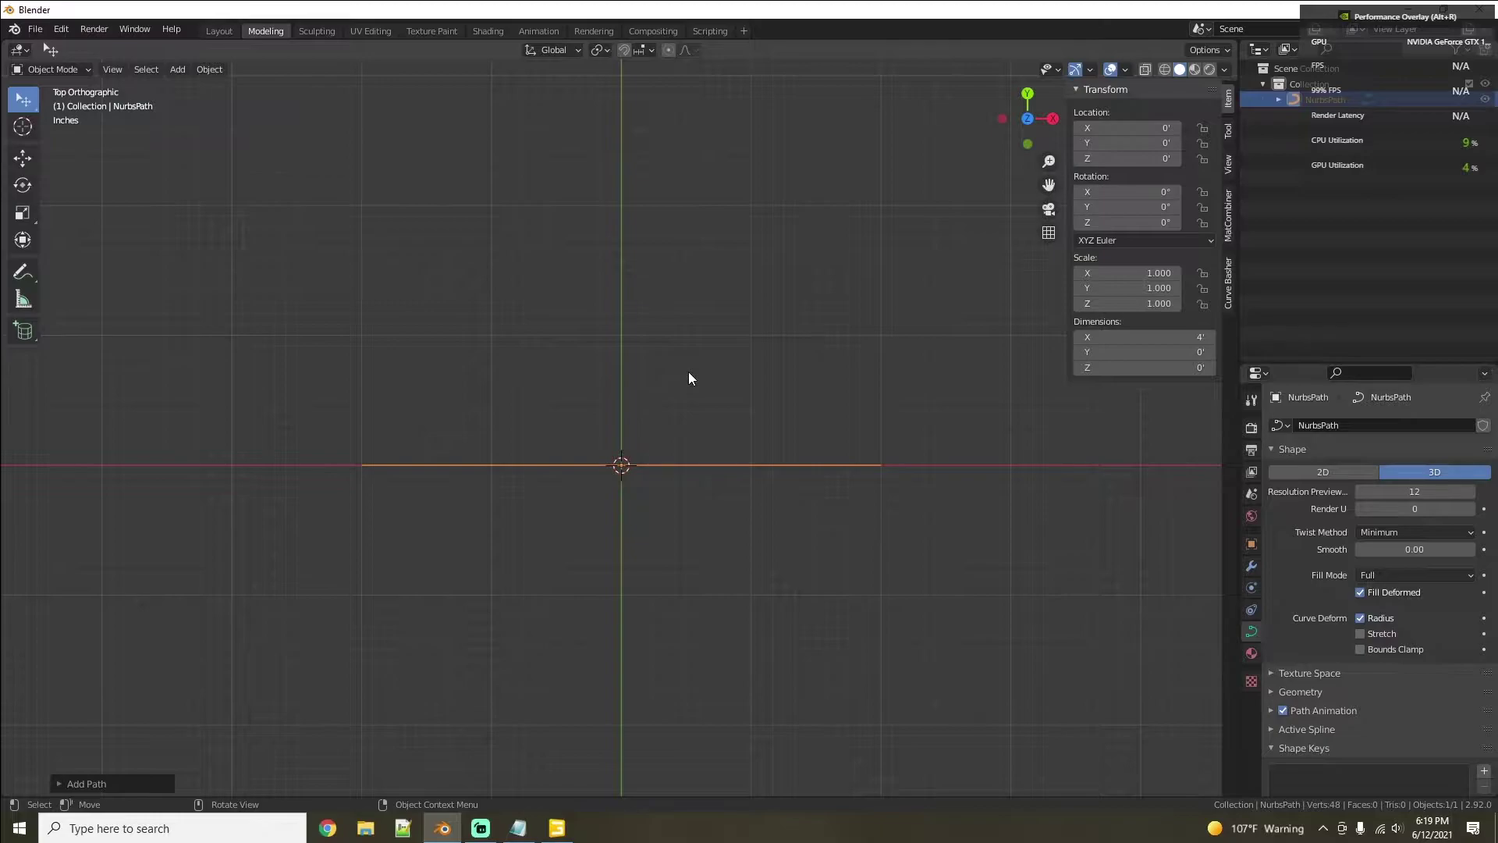
key("r")
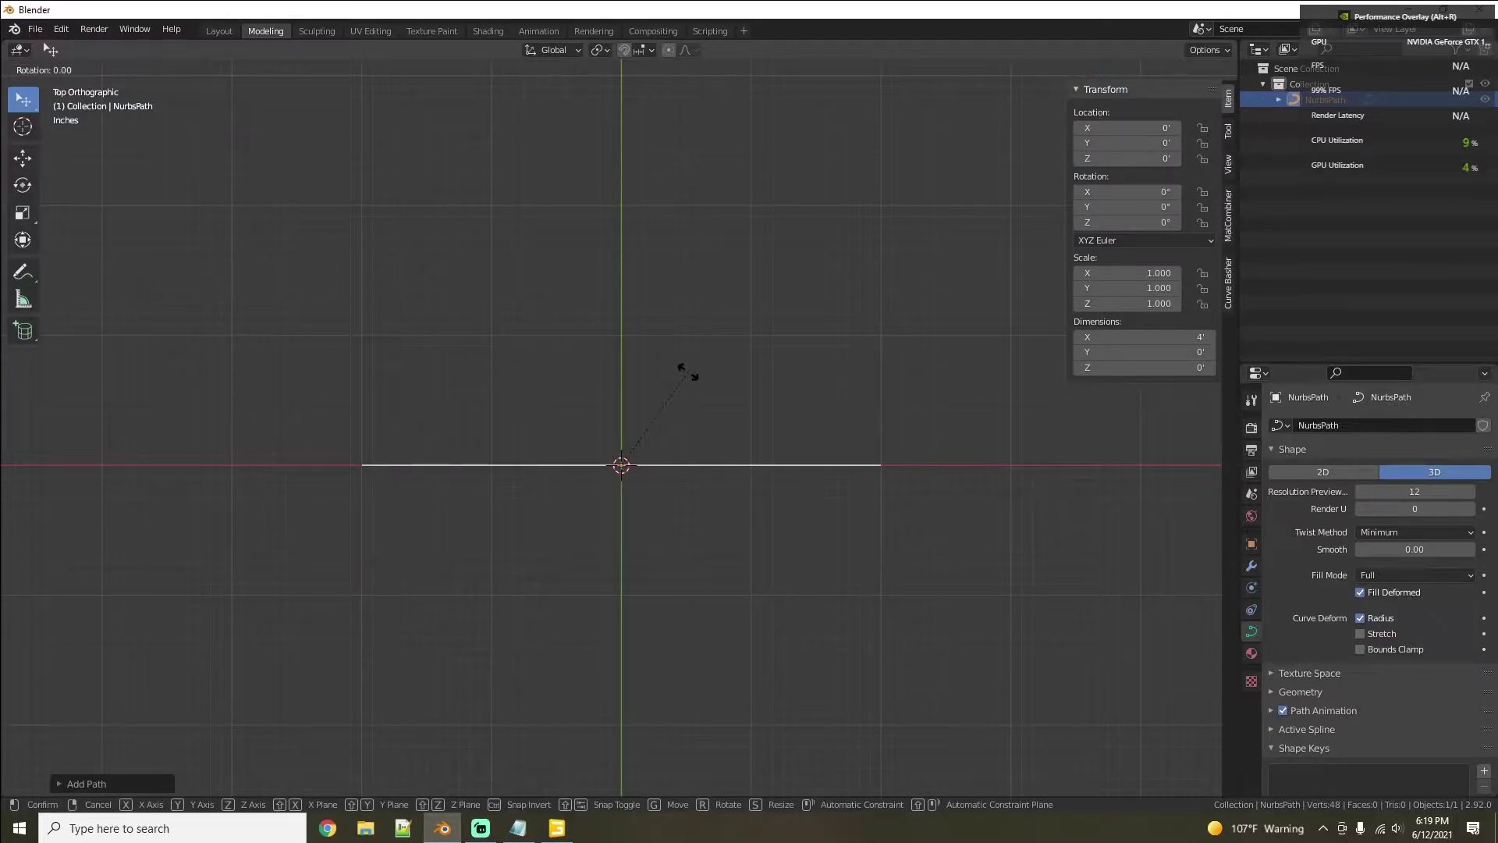
type("90")
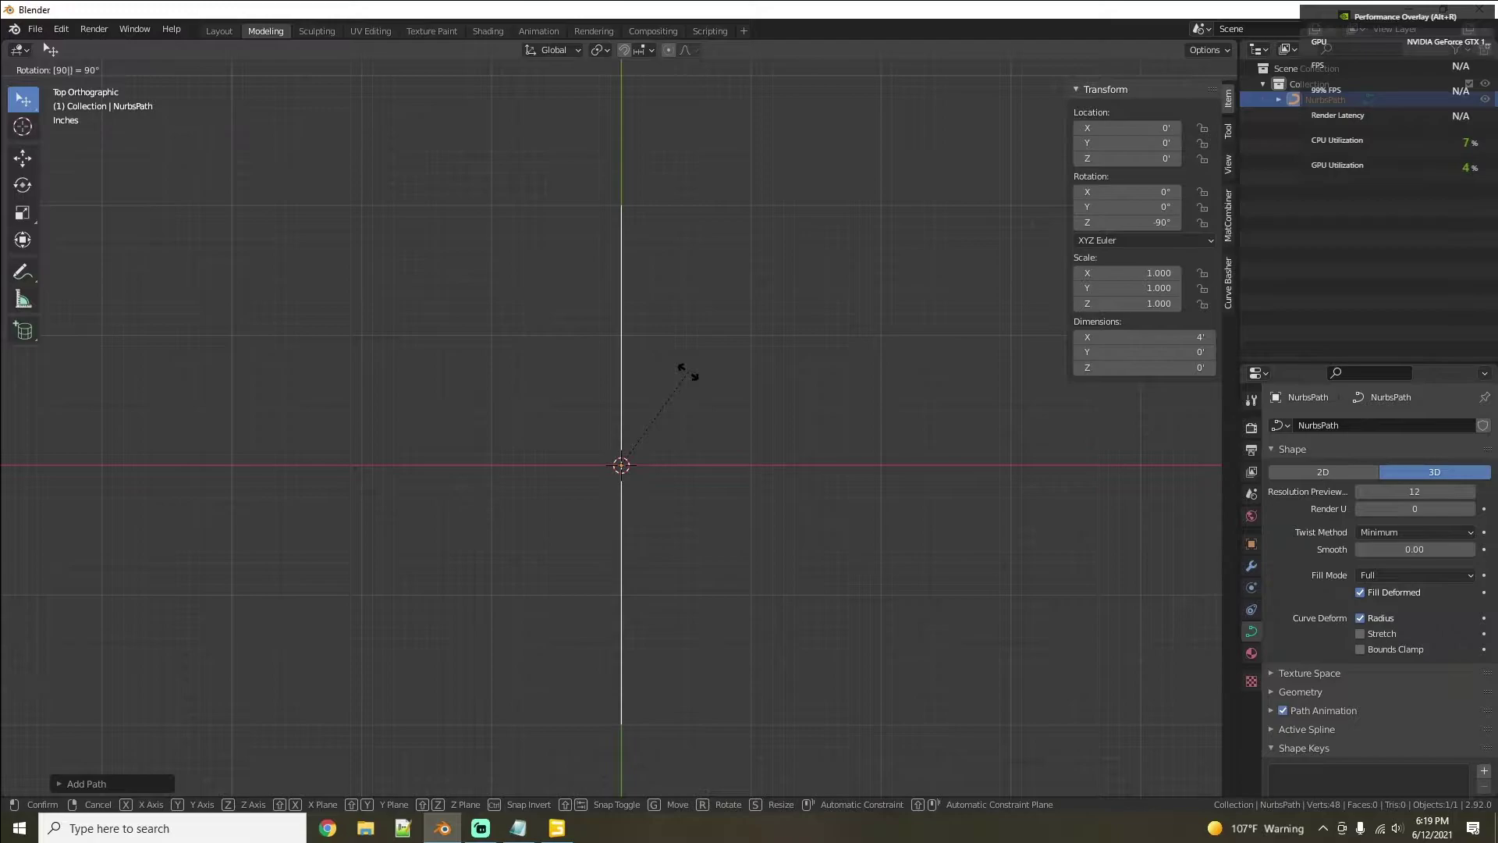
key("Return")
Step: Apply the path's rotation and scale so it rests along the Y axis
key("KP_5")
middle_click_drag(871, 575, 791, 466)
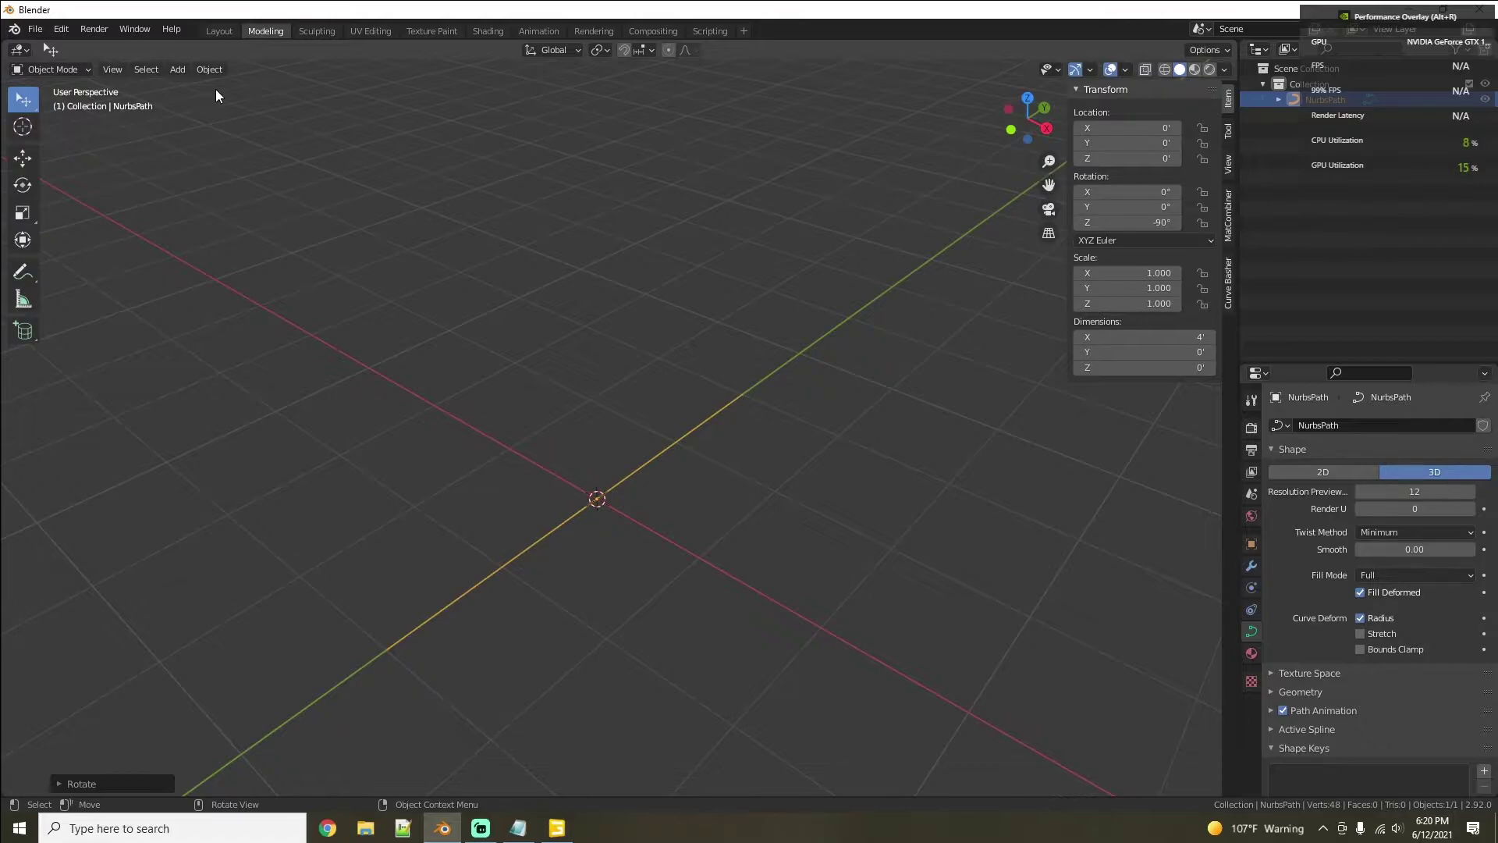
middle_click_drag(718, 468, 657, 468)
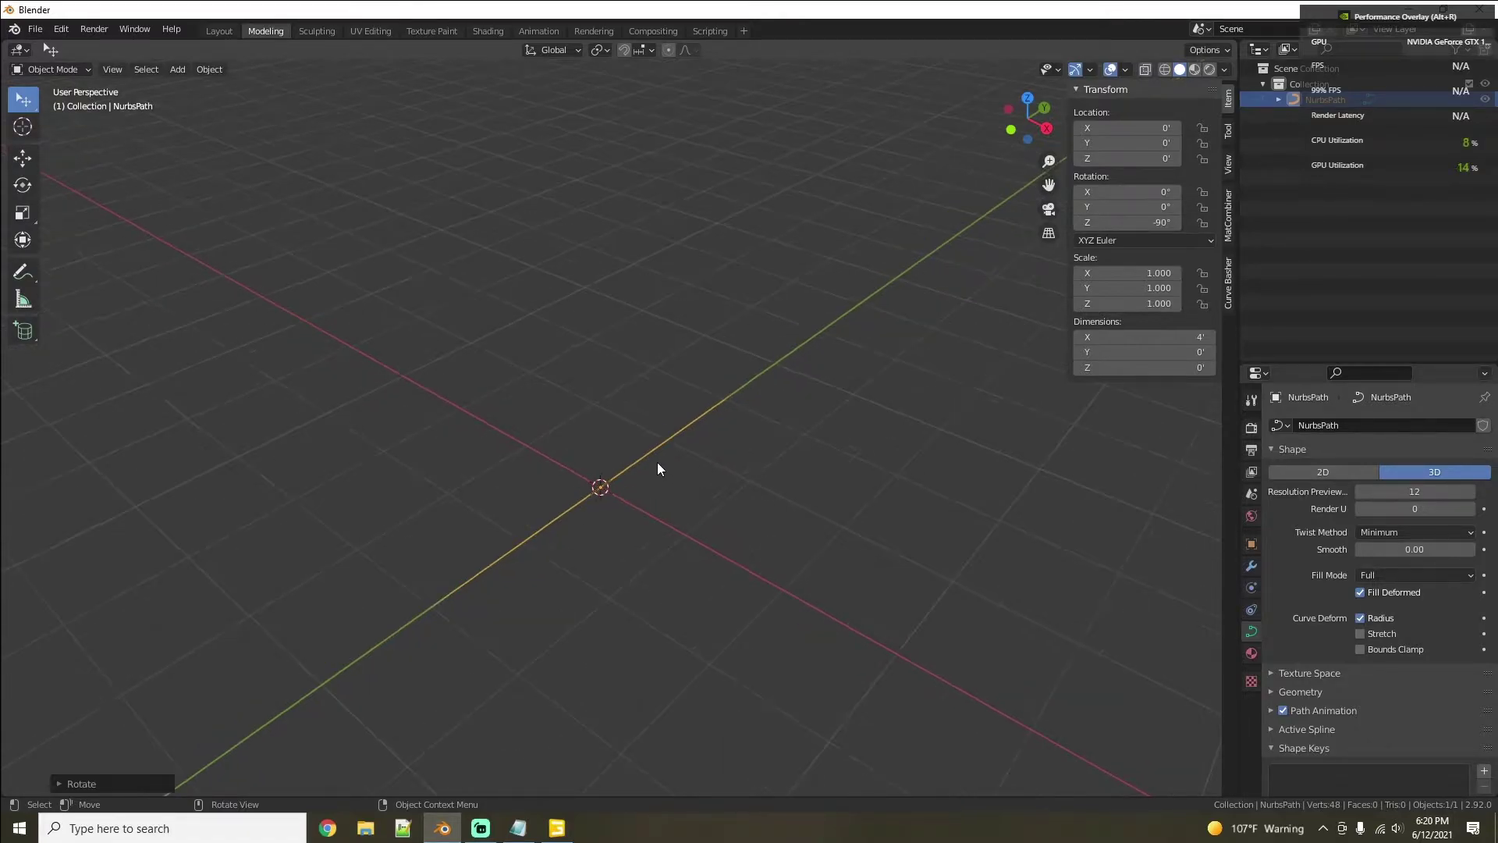
left_click(209, 70)
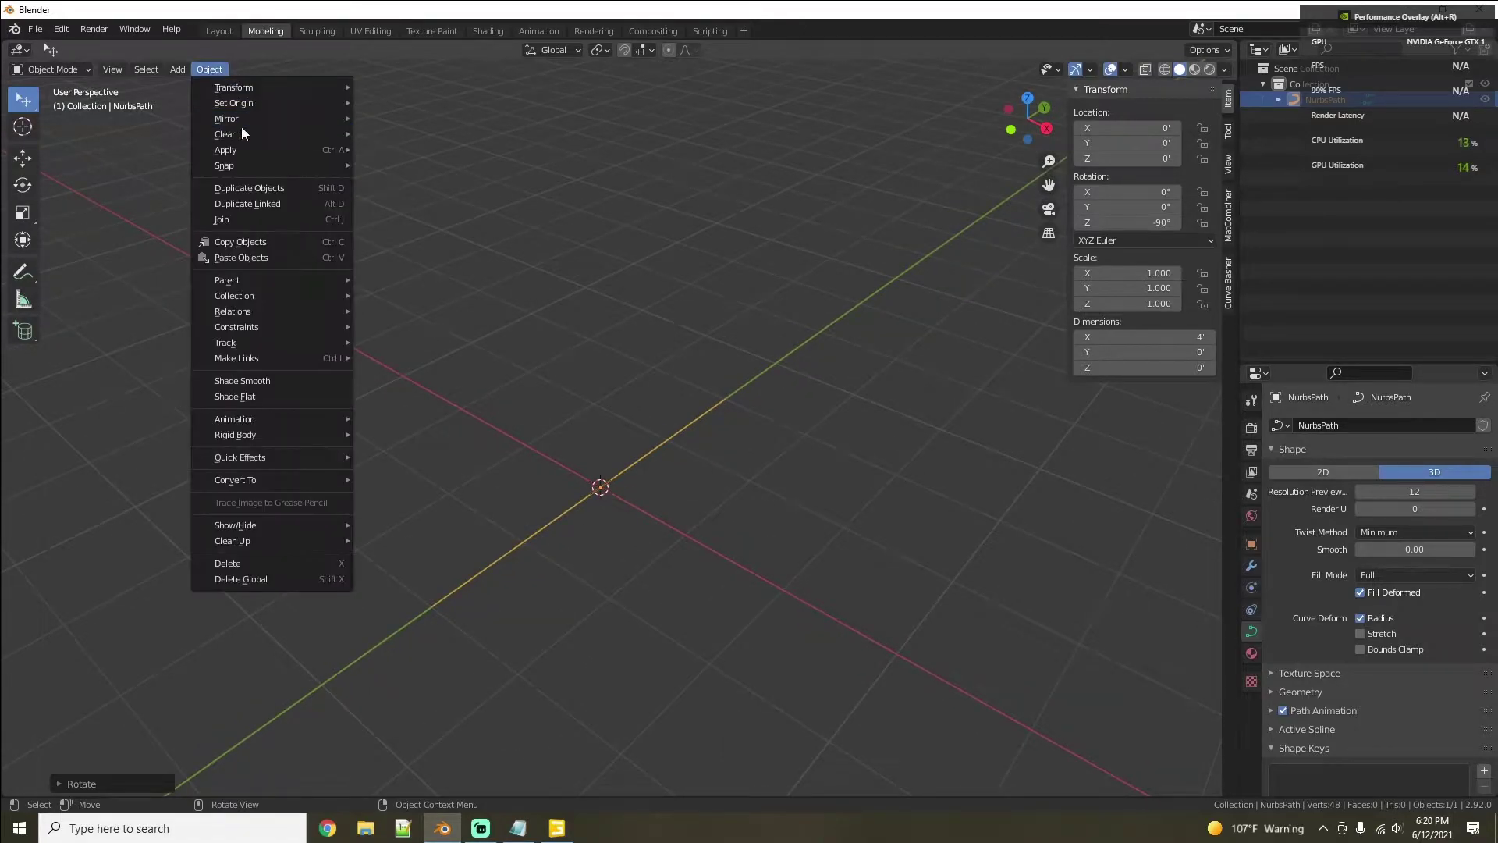
mouse_move(248, 150)
left_click(414, 211)
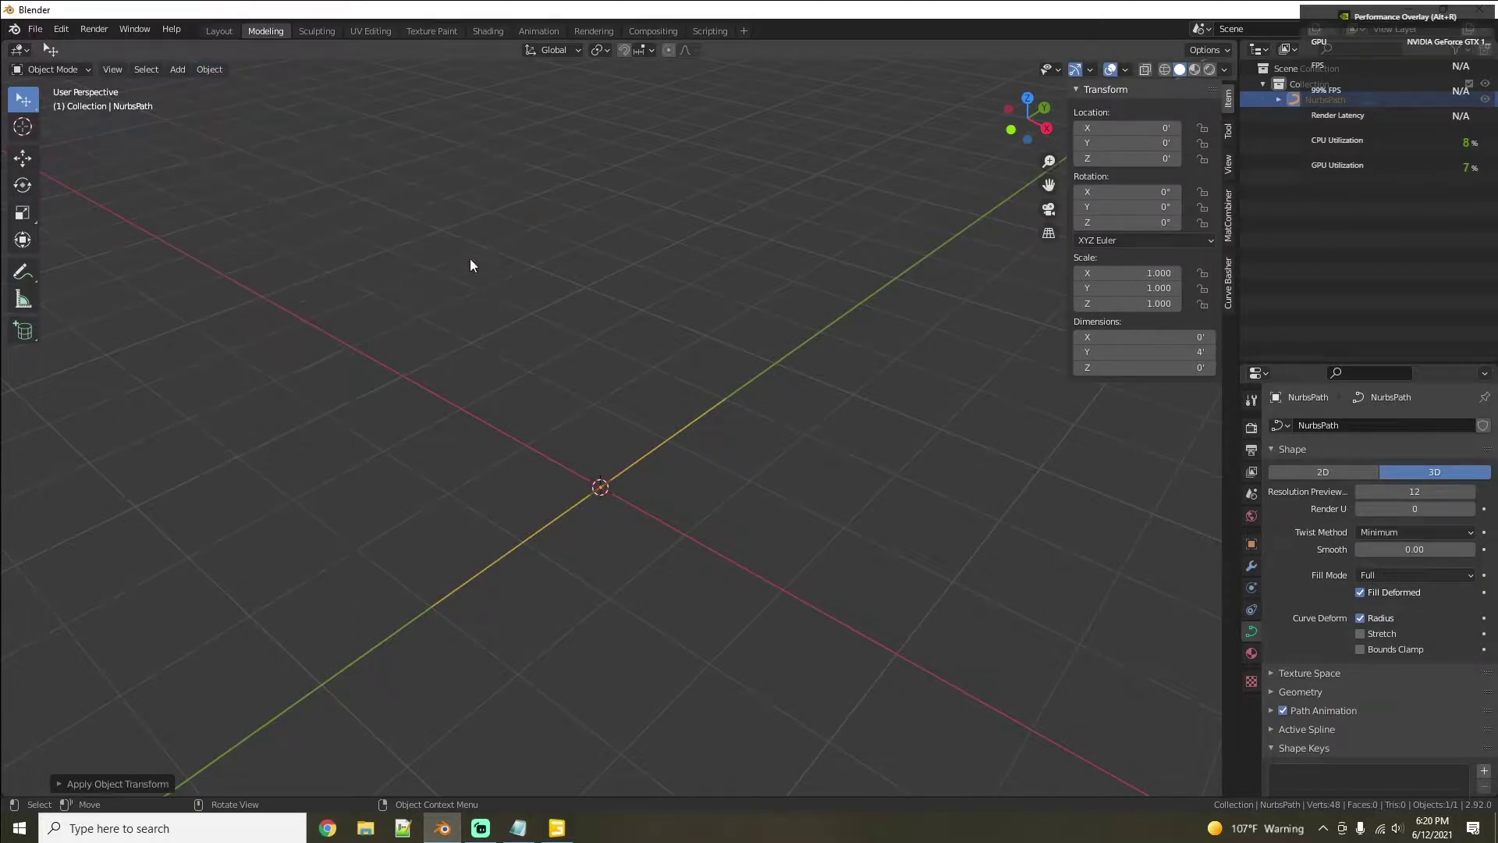
Step: Set the path's round bevel depth to 0.03 to form a thin tube
middle_click_drag(642, 414, 621, 393)
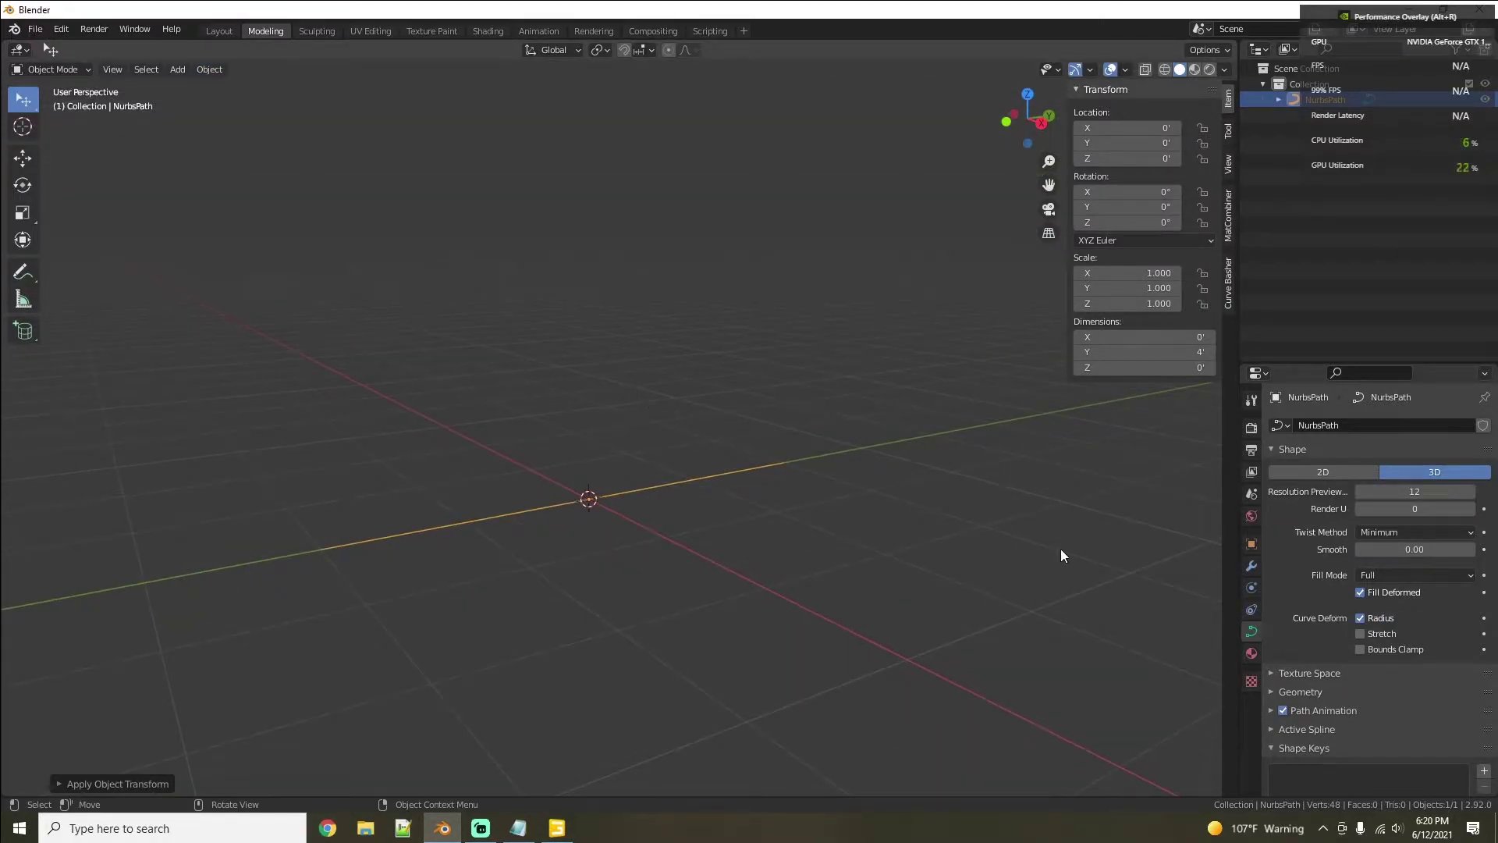
left_click(1311, 693)
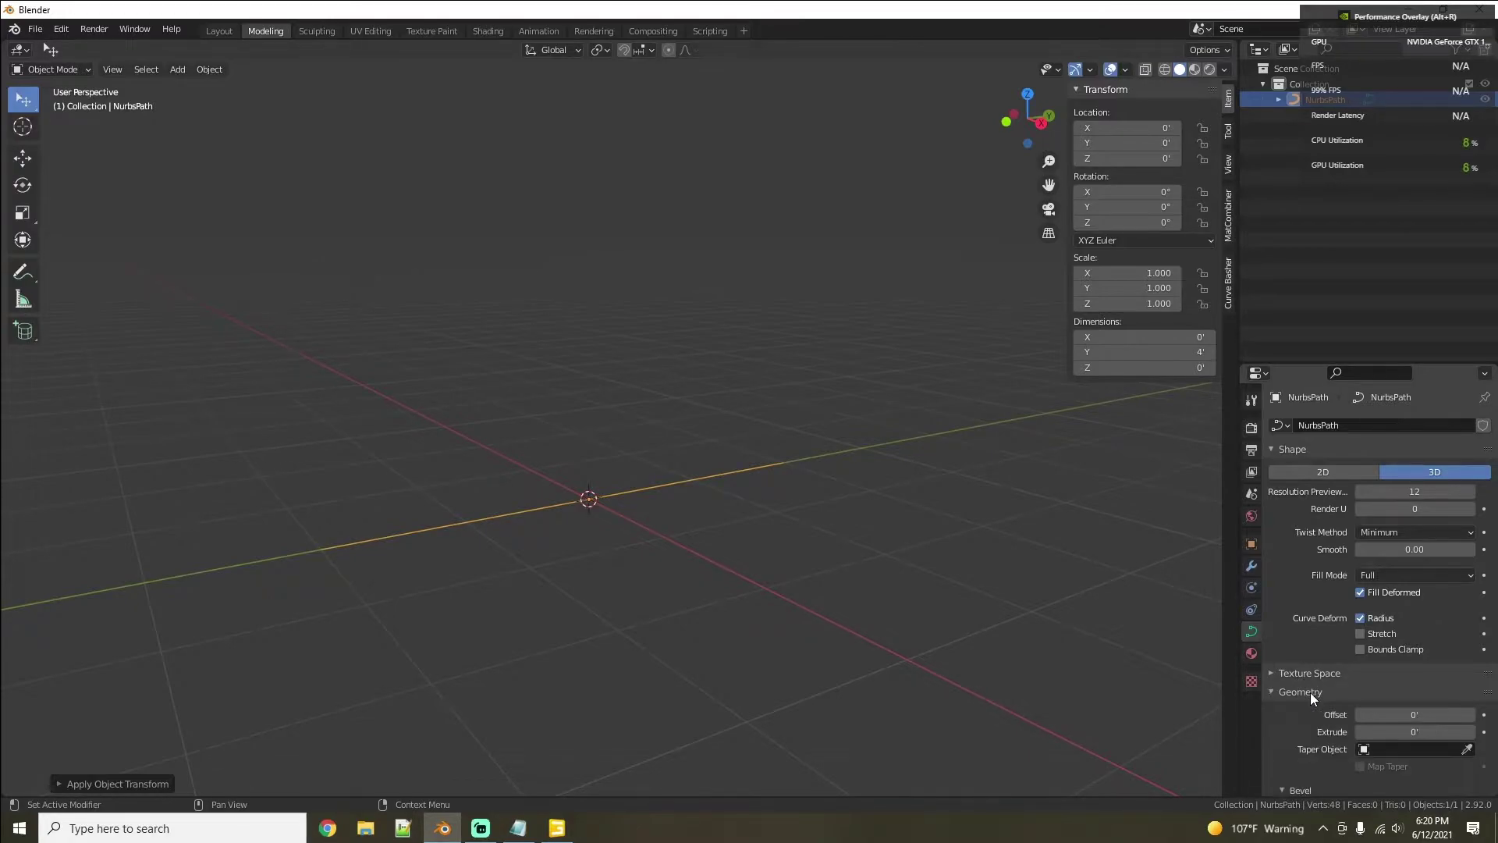
scroll(1319, 718, "down", 5)
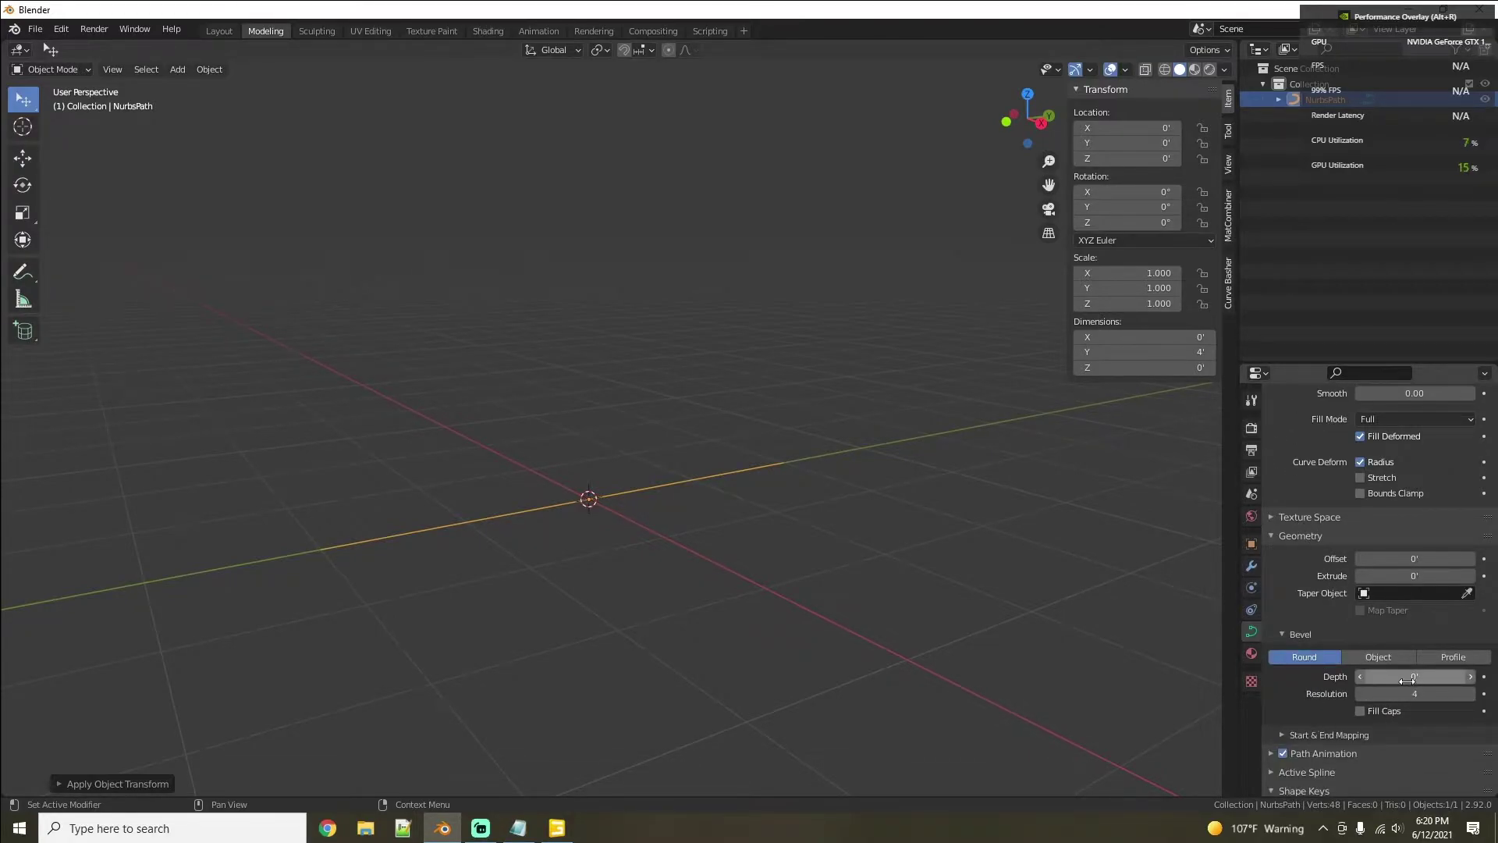
left_click(1413, 677)
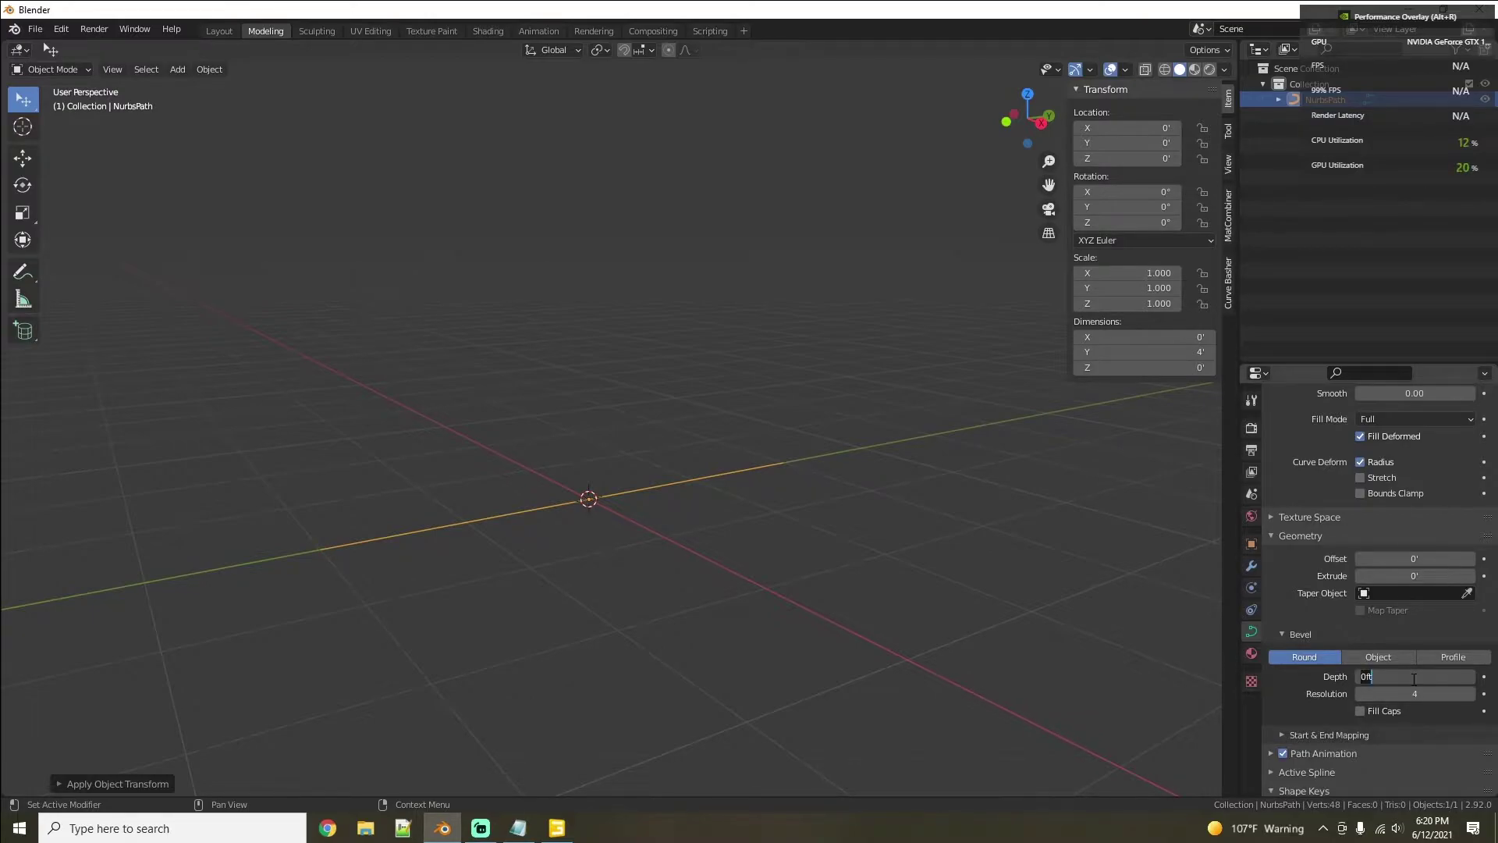
type("0.03")
key("Return")
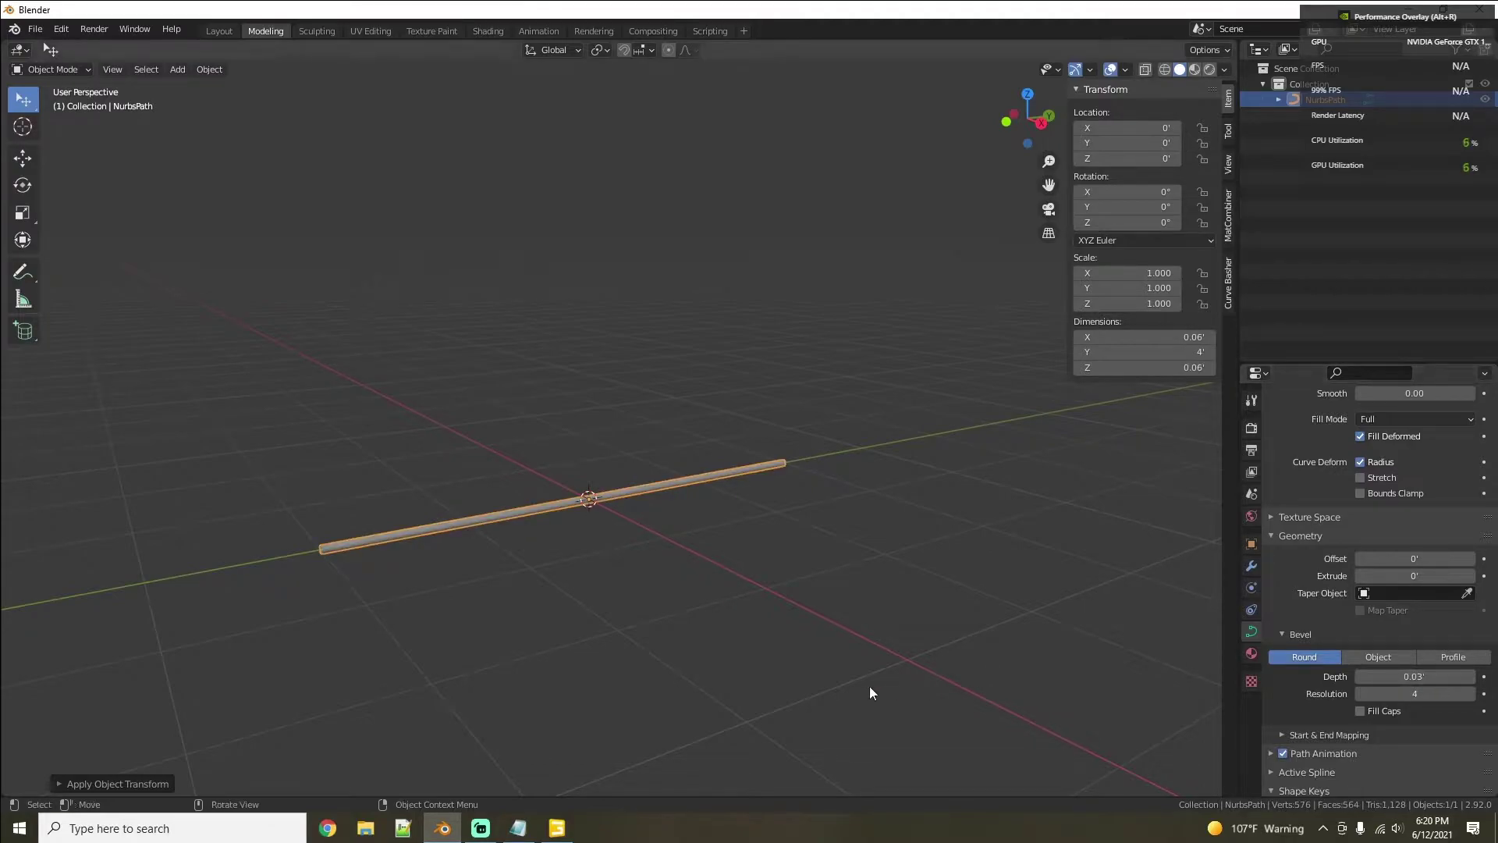
middle_click_drag(869, 692, 778, 595)
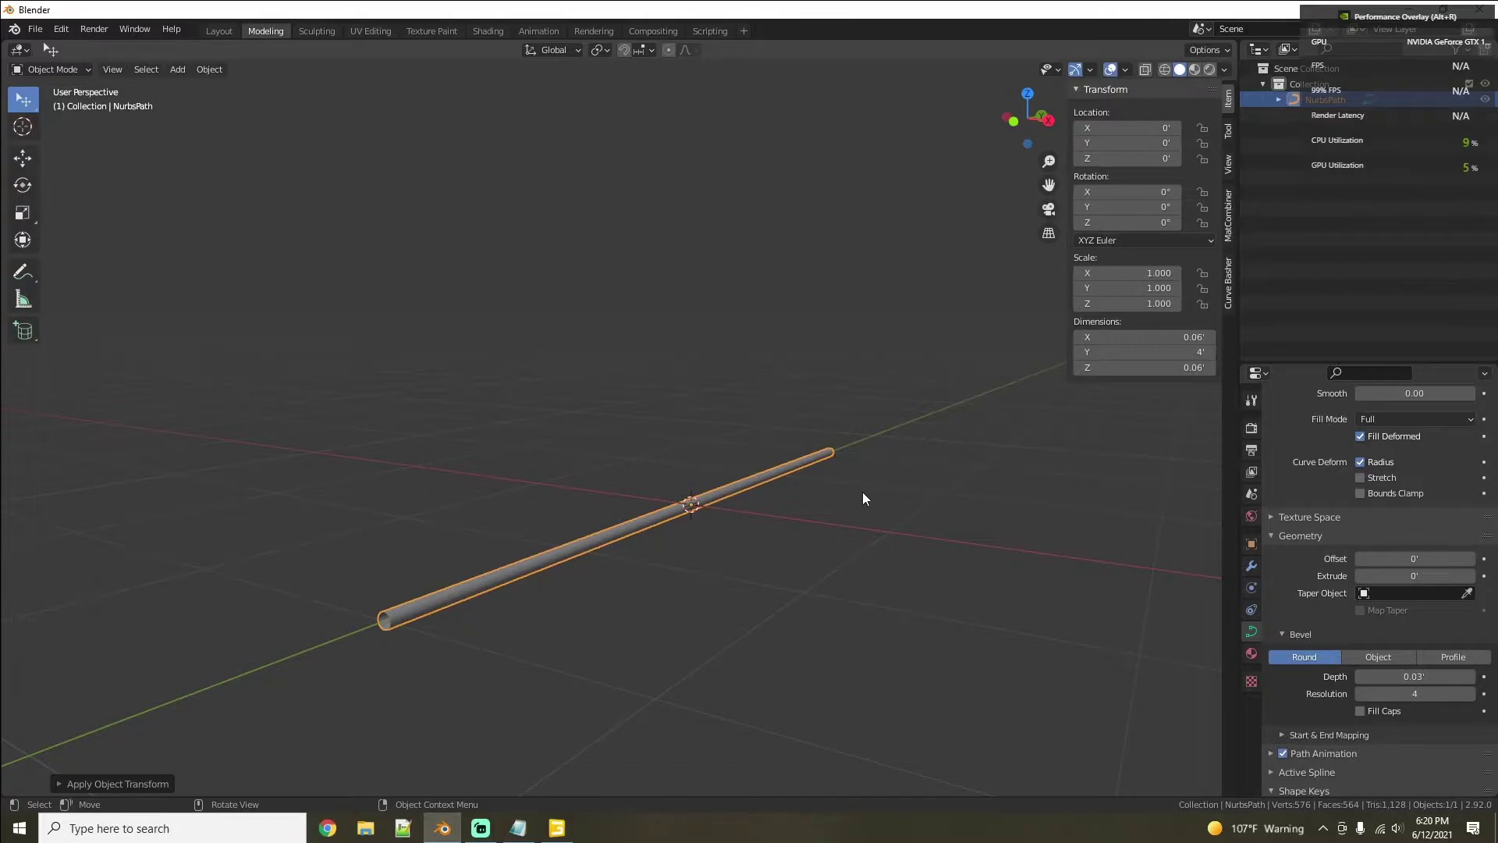
Step: Convert the tube to a mesh and give it a new material named hoseMat
right_click(662, 507)
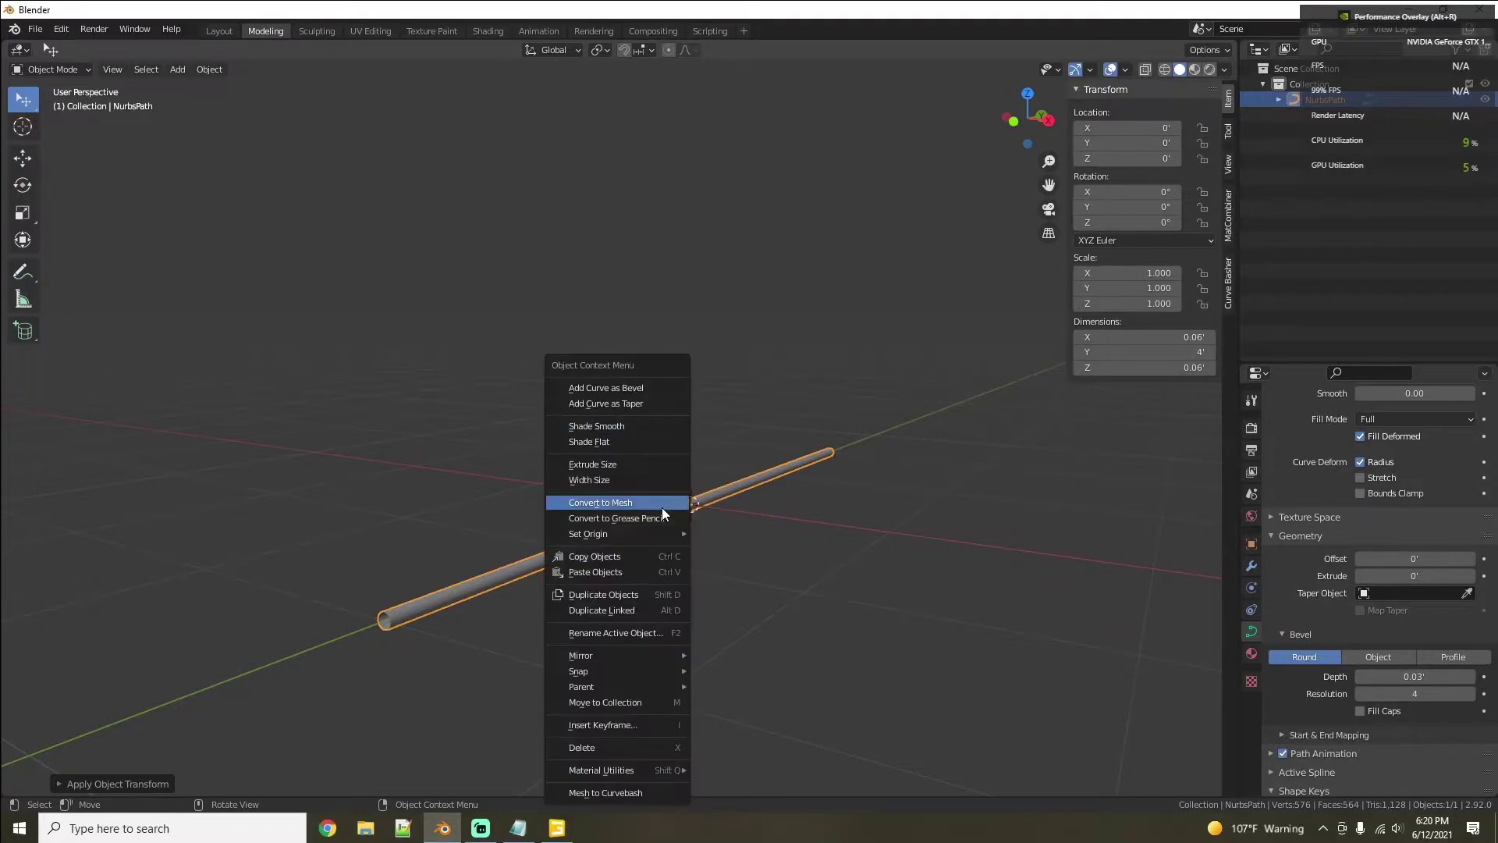
left_click(615, 503)
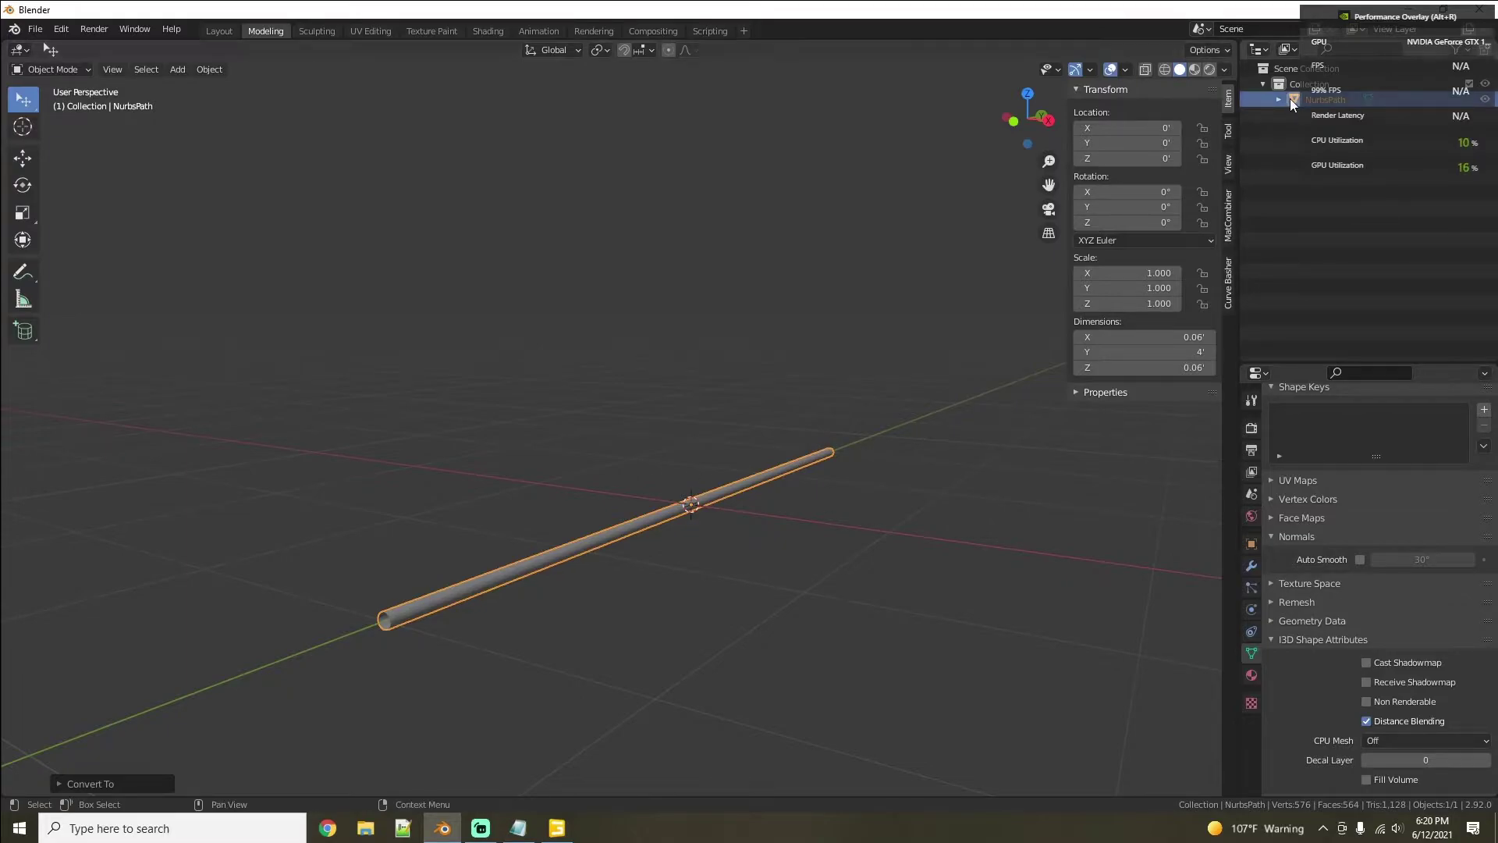
left_click(1251, 675)
left_click(1280, 491)
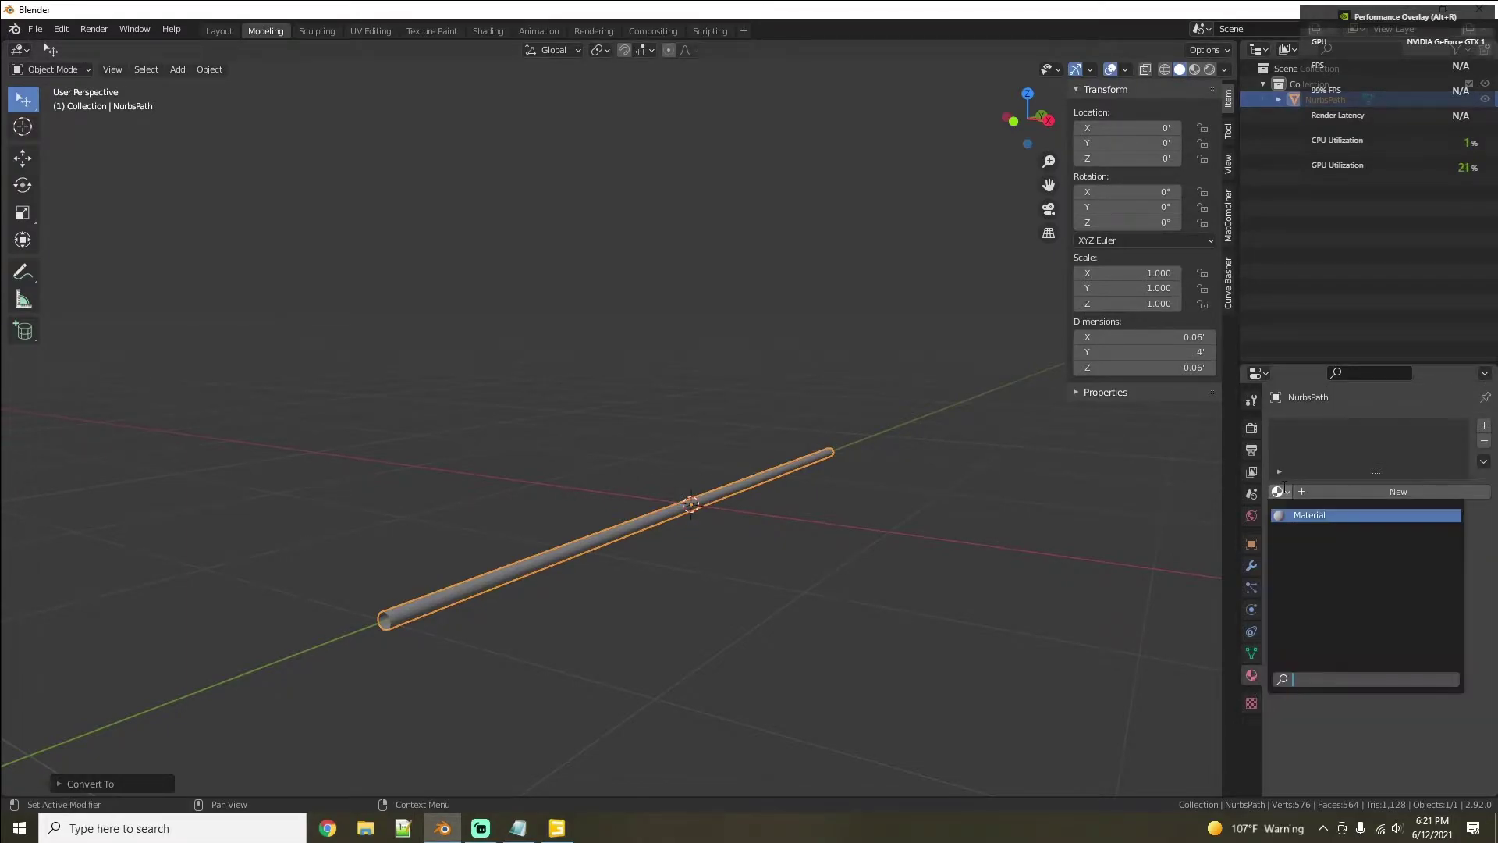
left_click(1311, 515)
type("h")
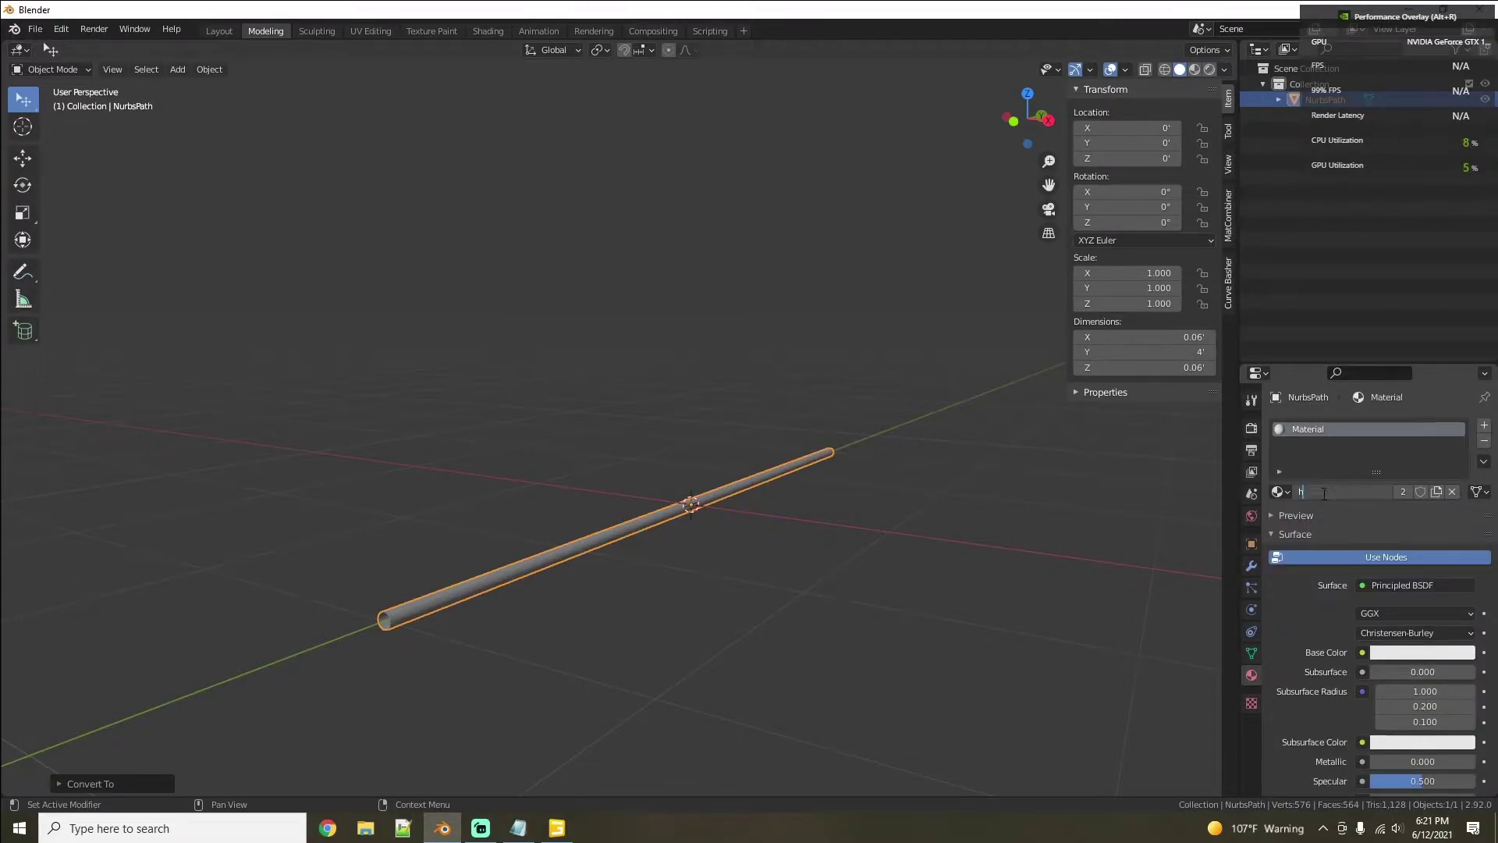
type("oseMat")
key("Return")
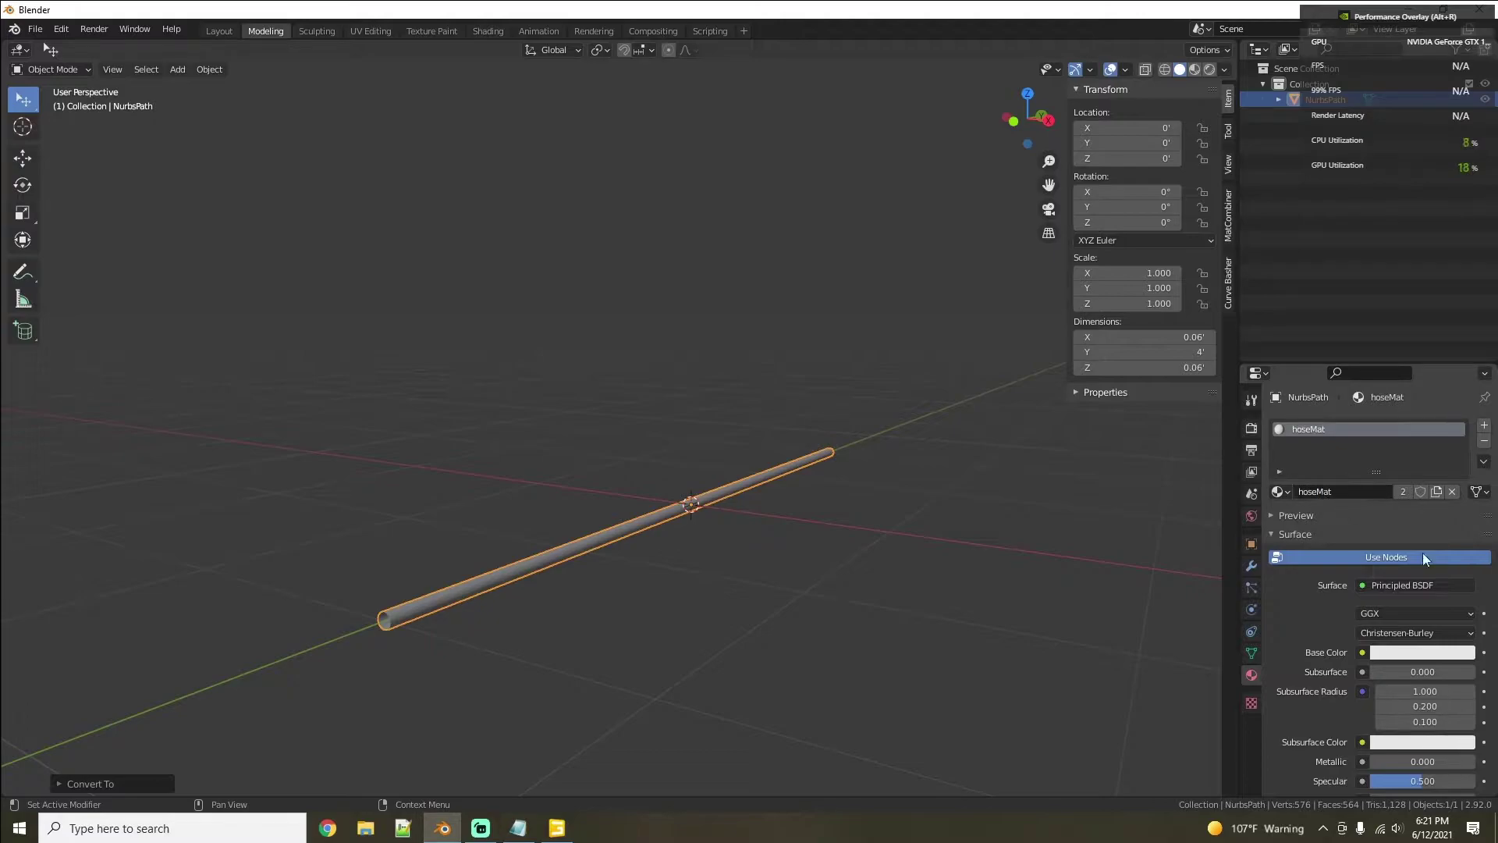
Step: Set the hoseMat base colour to a saturated bright green
left_click(1438, 650)
left_click(1431, 654)
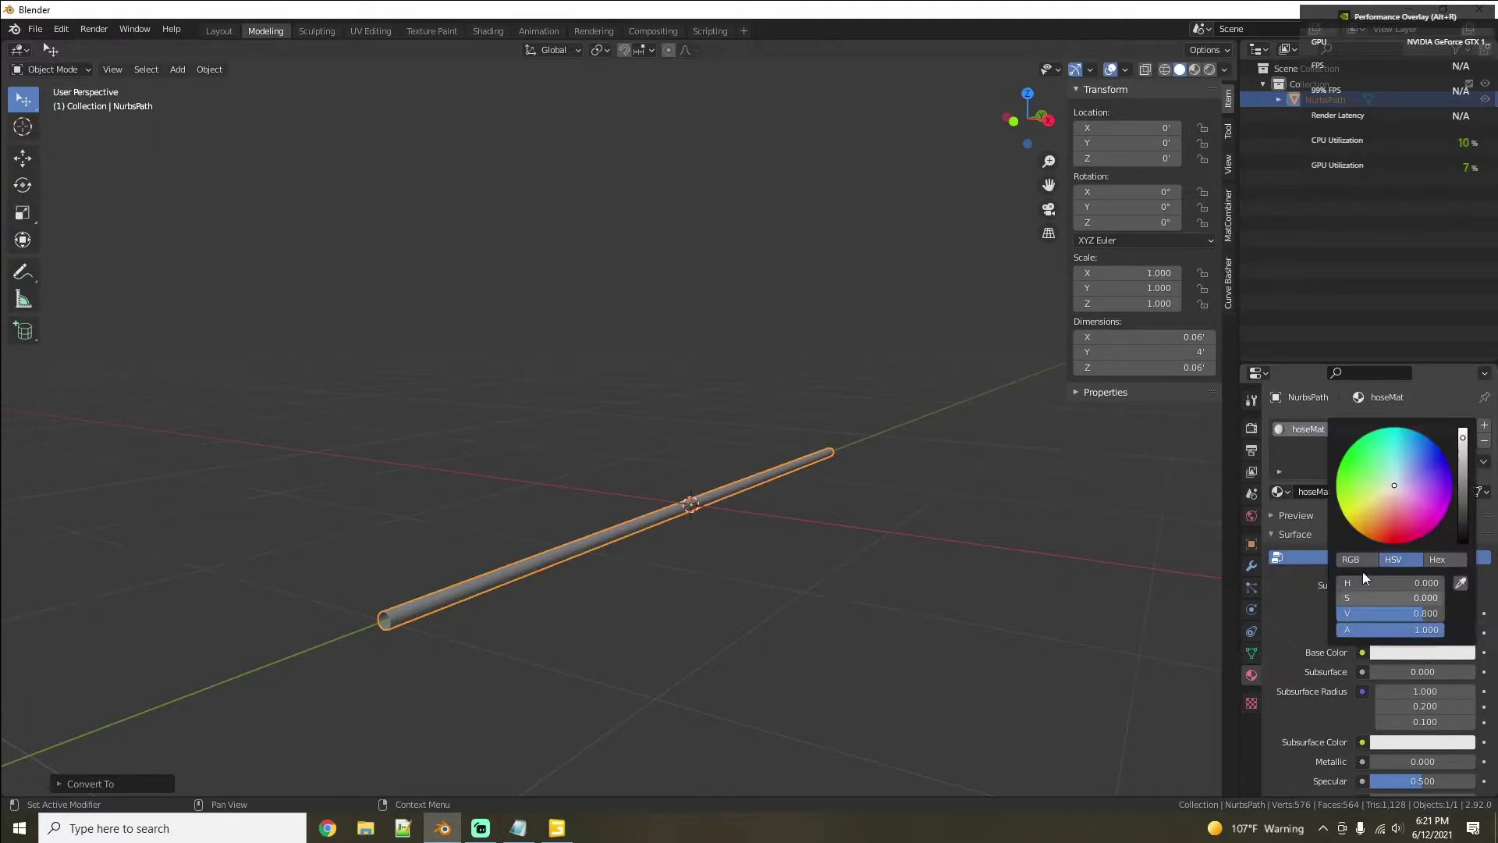
left_click(1367, 484)
left_click_drag(1368, 484, 1368, 498)
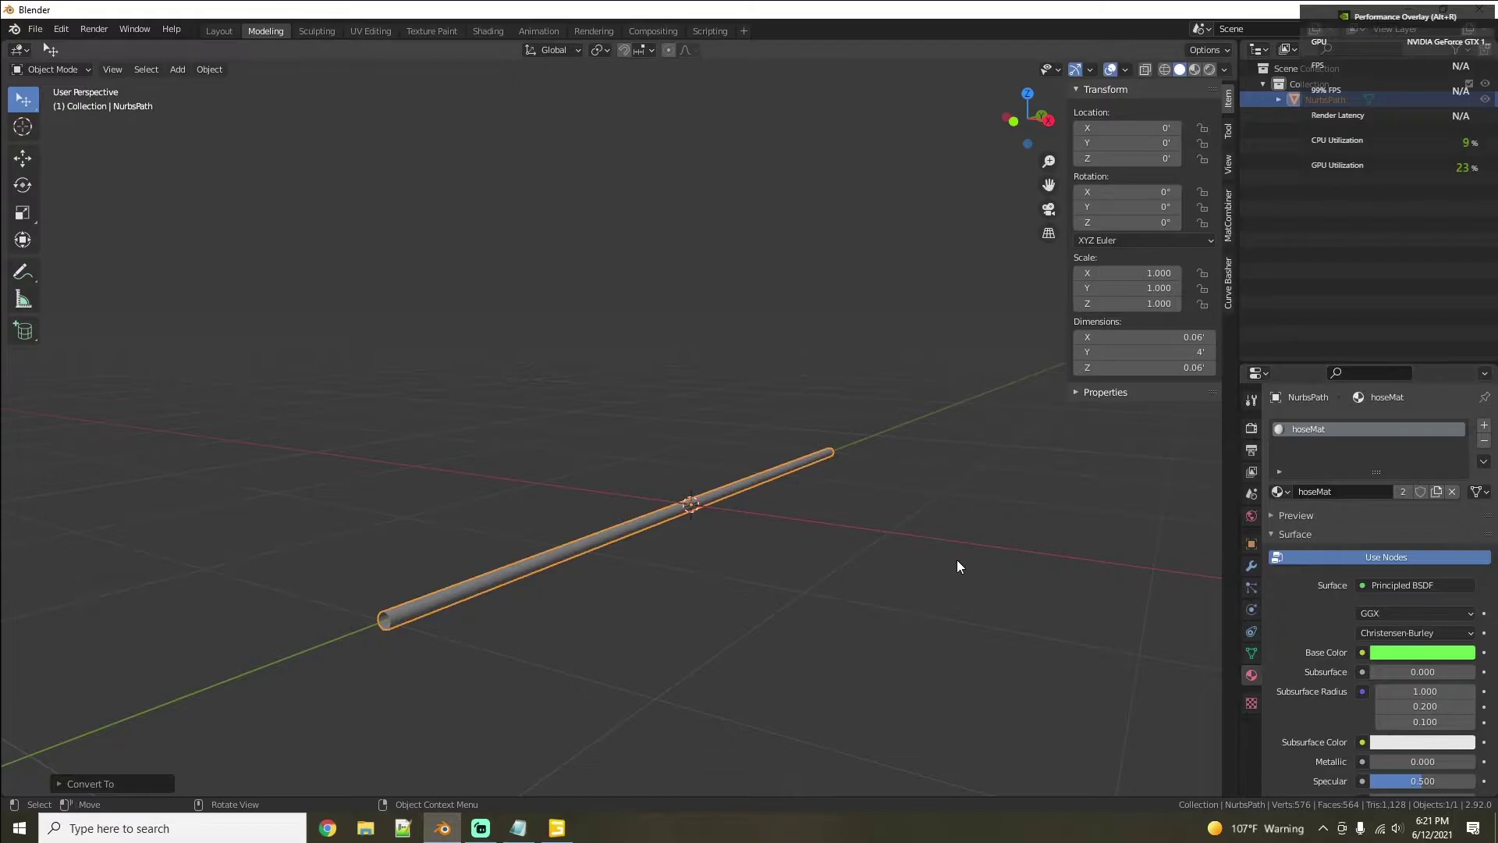
scroll(958, 565, "down", 1)
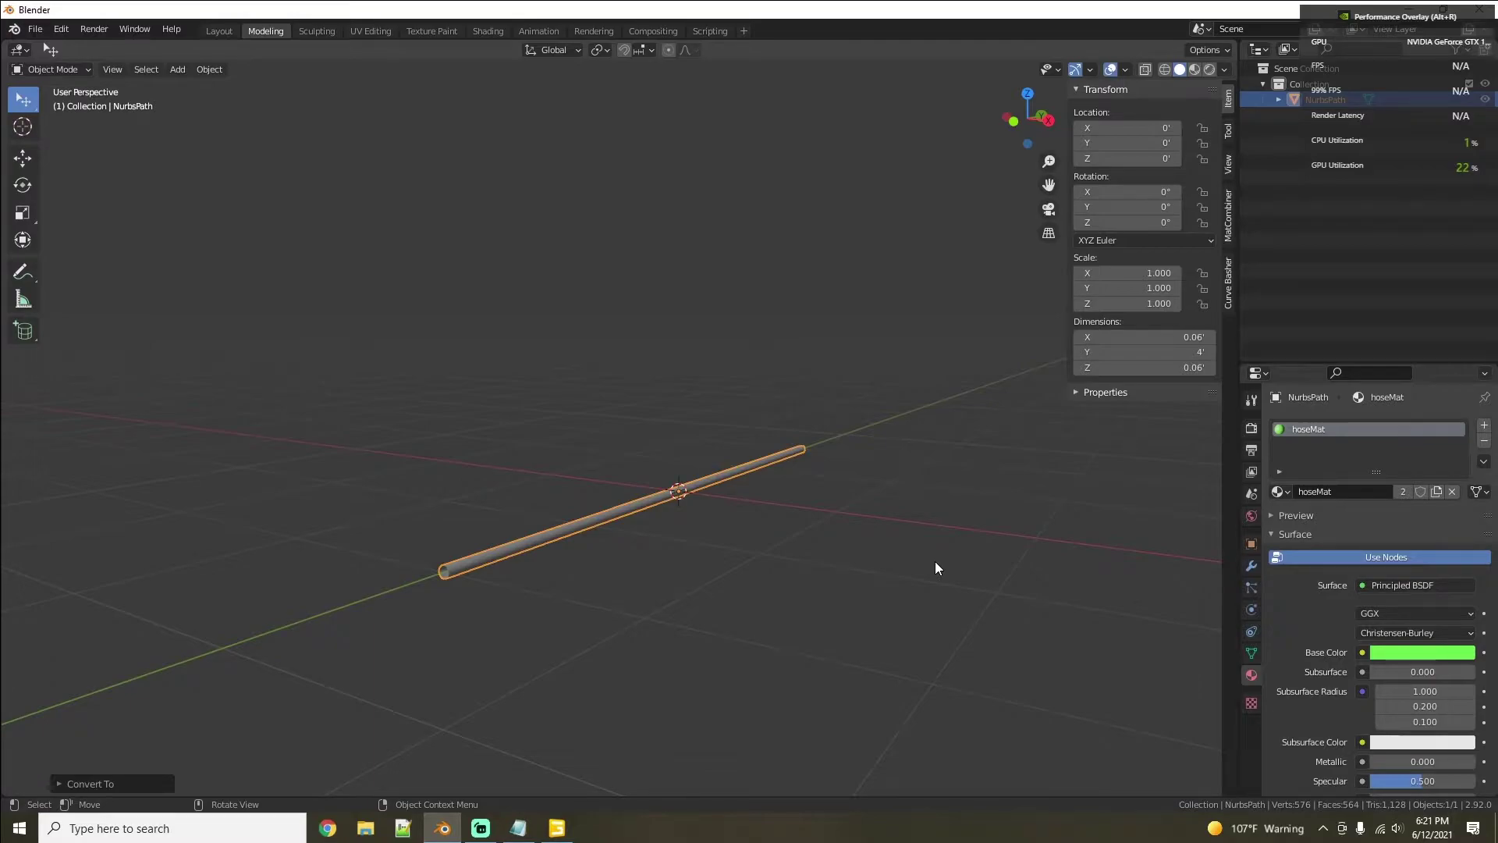
Step: Add an armature bone, scale it to about 0.323 and move it to the tube's left end
key("KP_1")
key("KP_3")
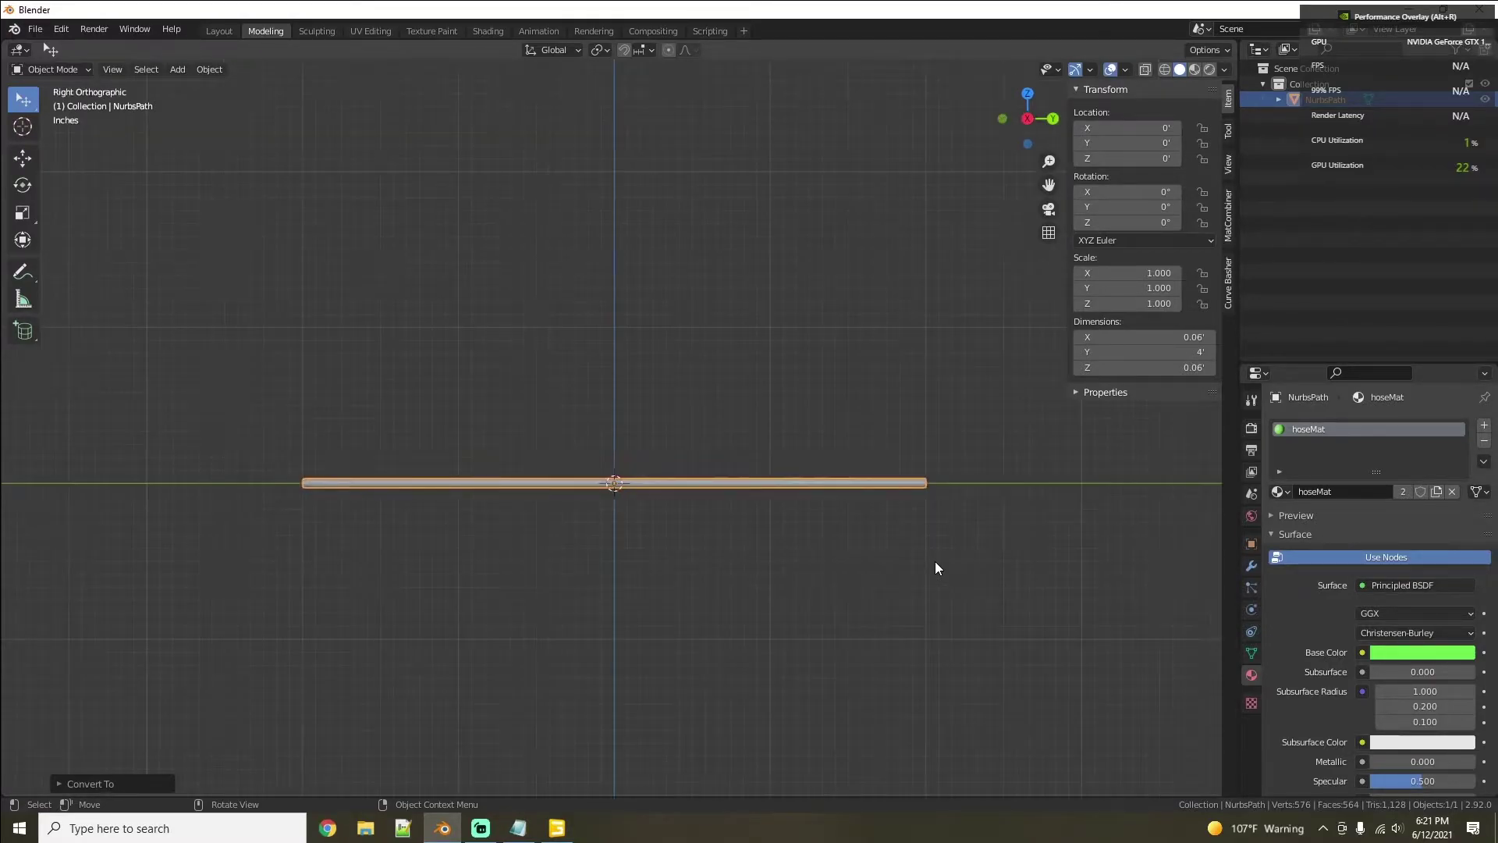
left_click(175, 72)
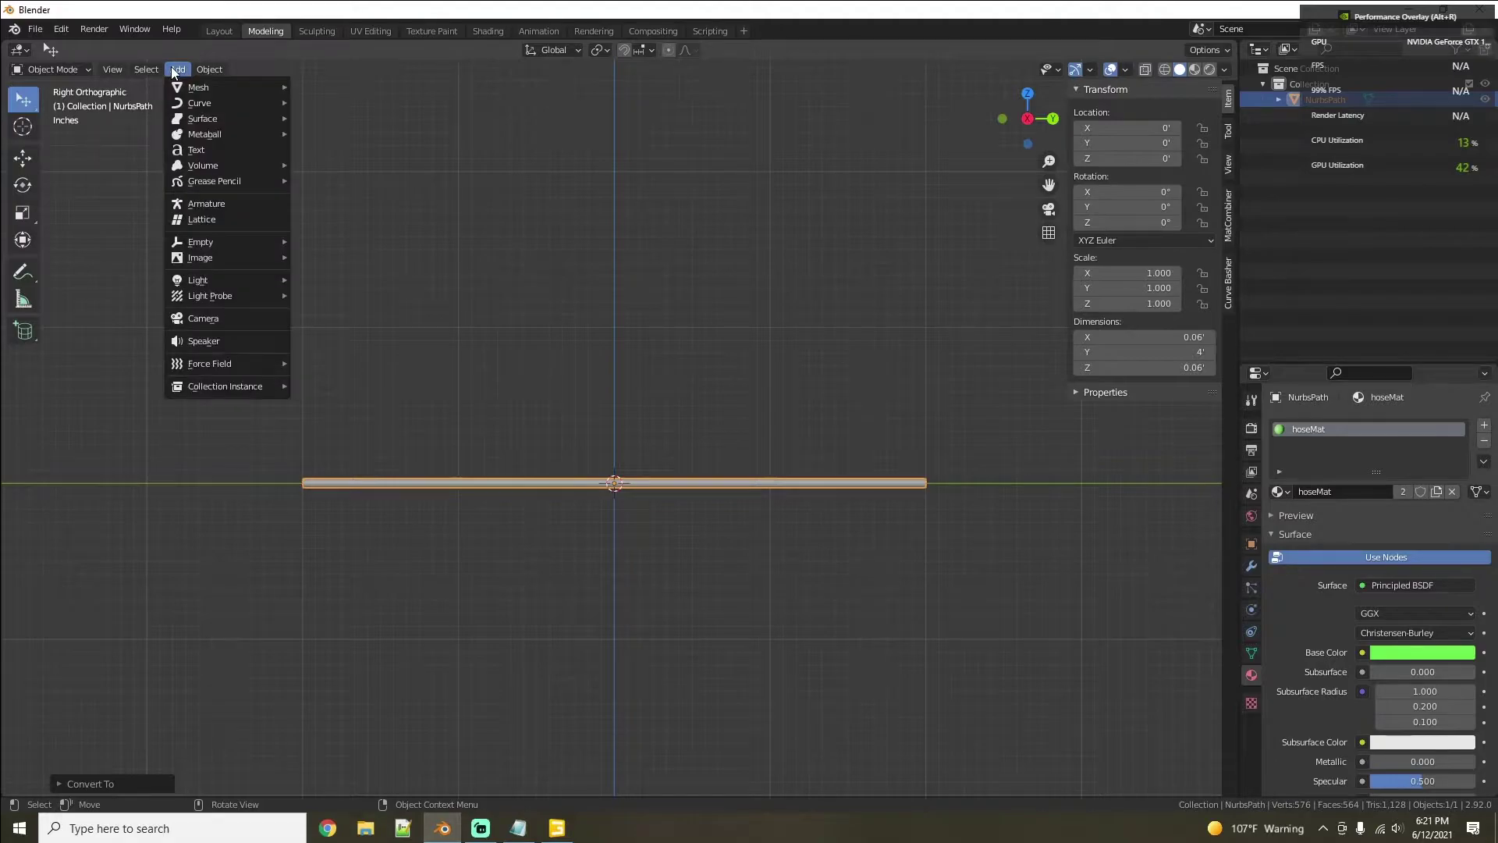
left_click(231, 205)
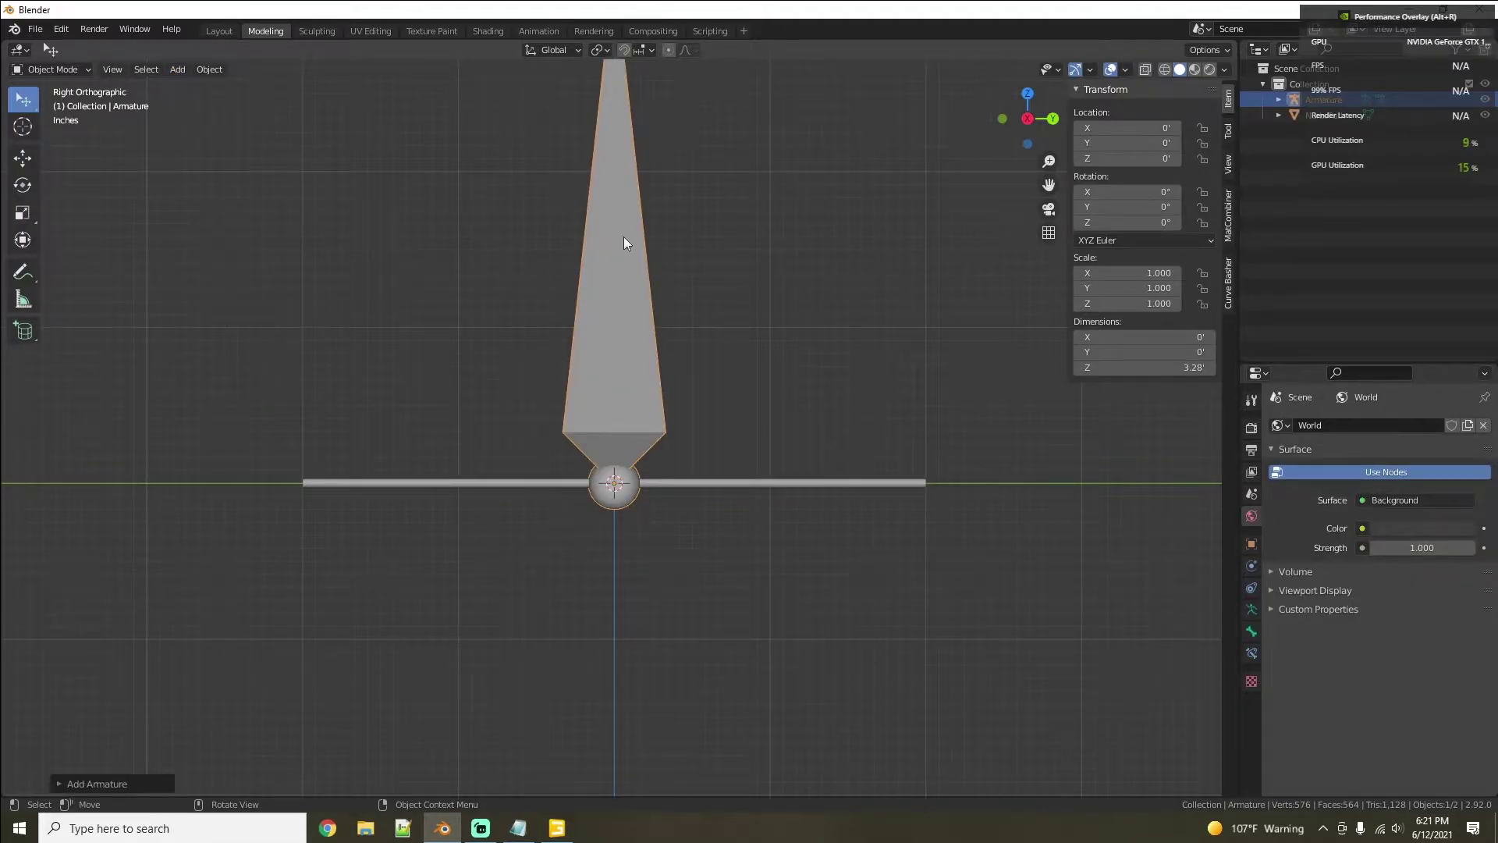
key("s")
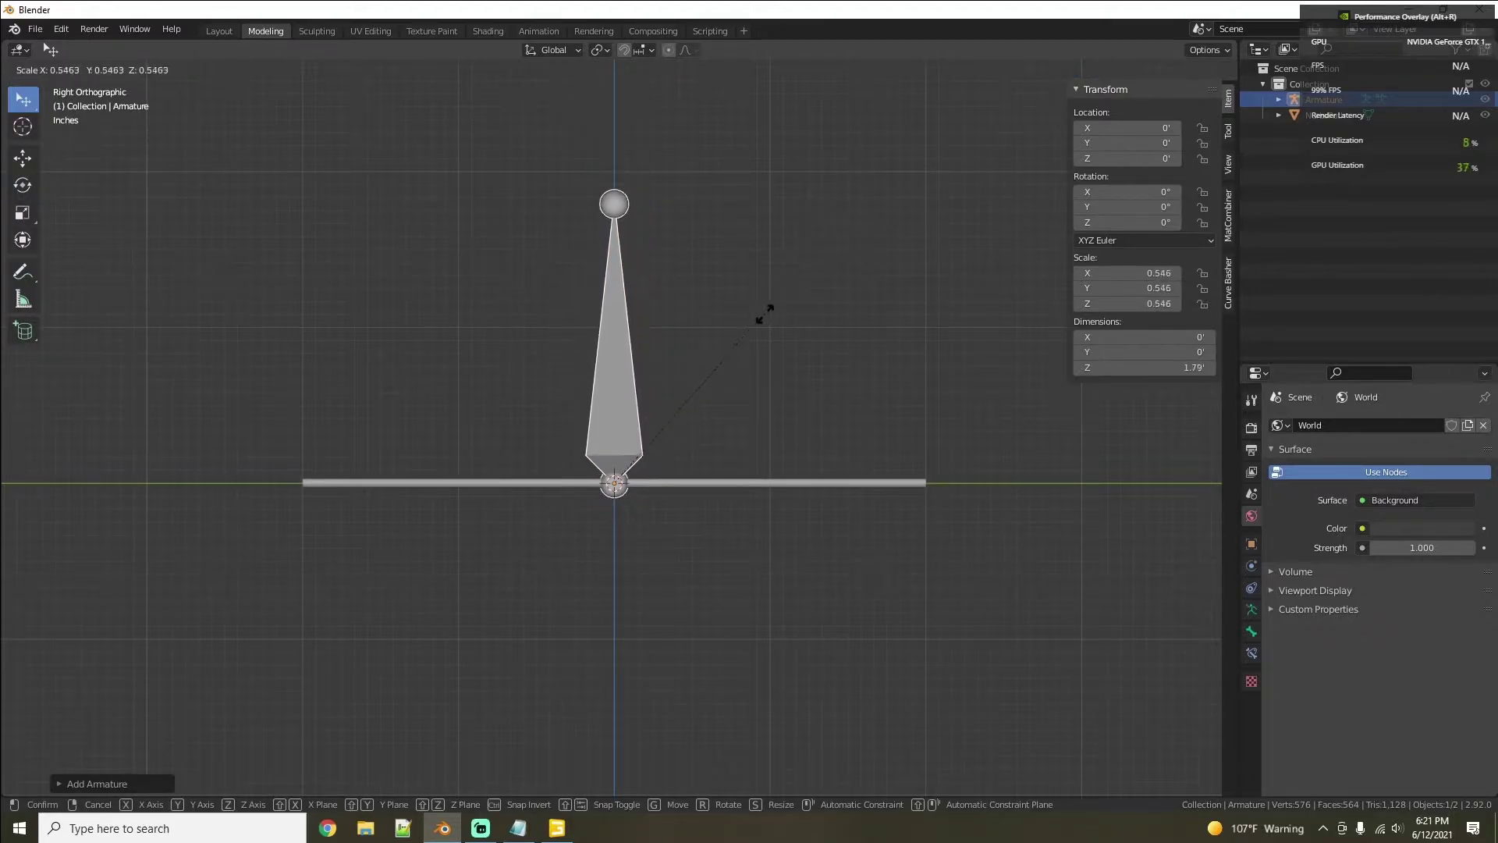
left_click(697, 379)
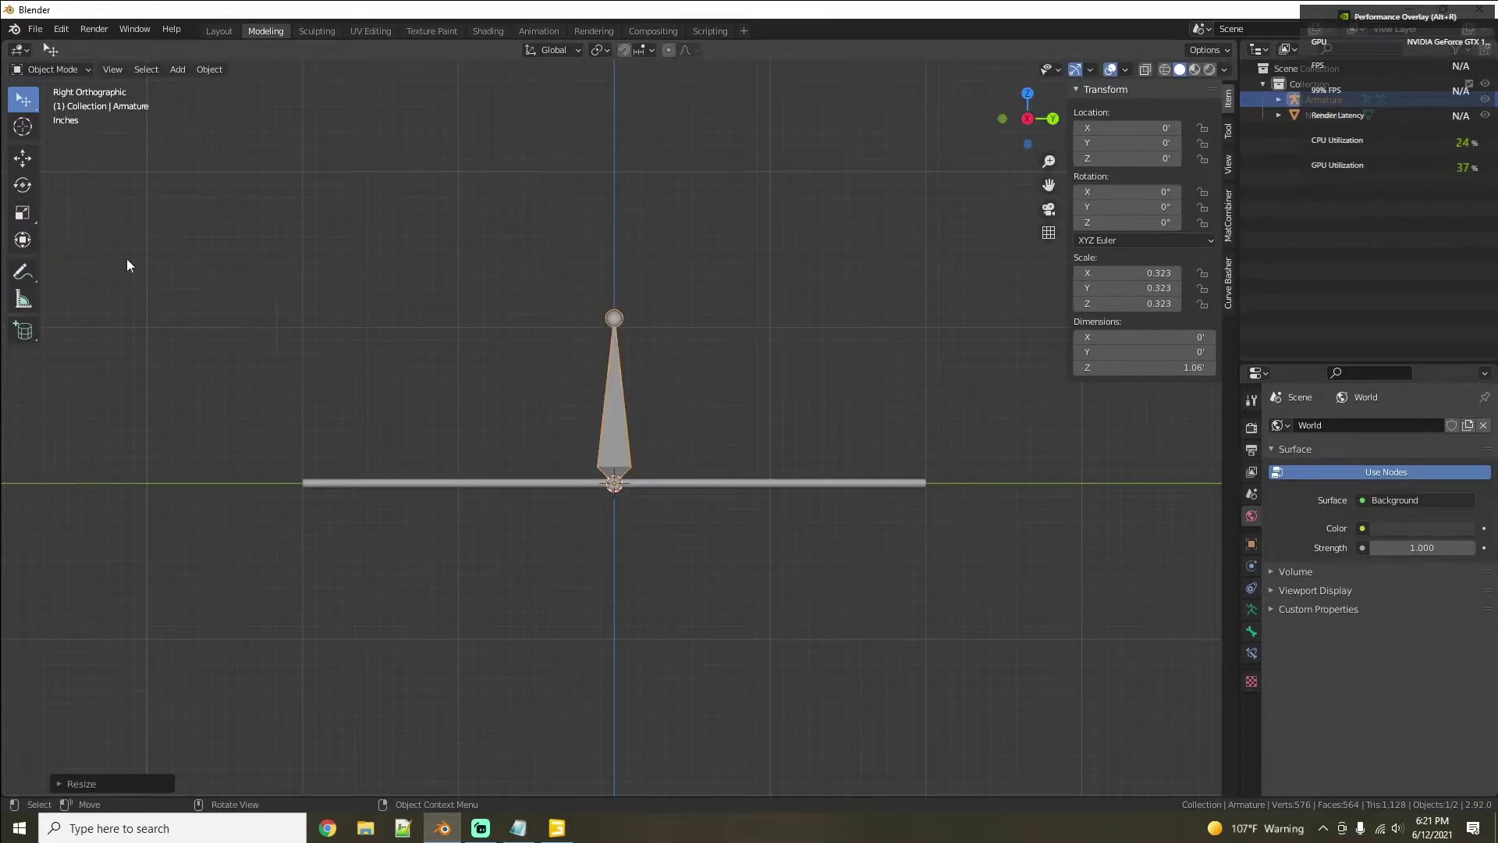
left_click(24, 160)
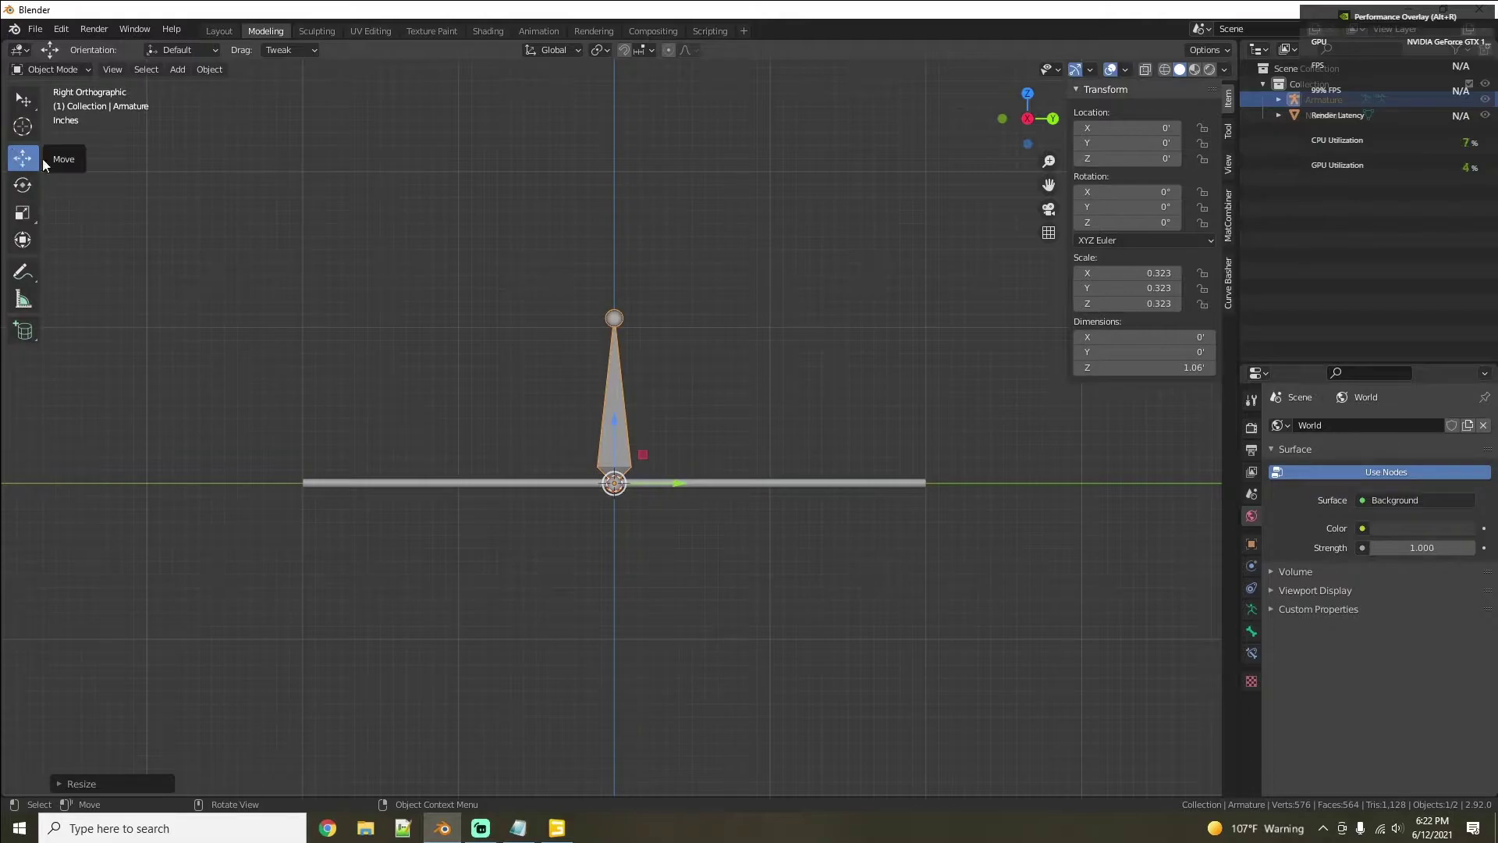
left_click_drag(659, 484, 340, 476)
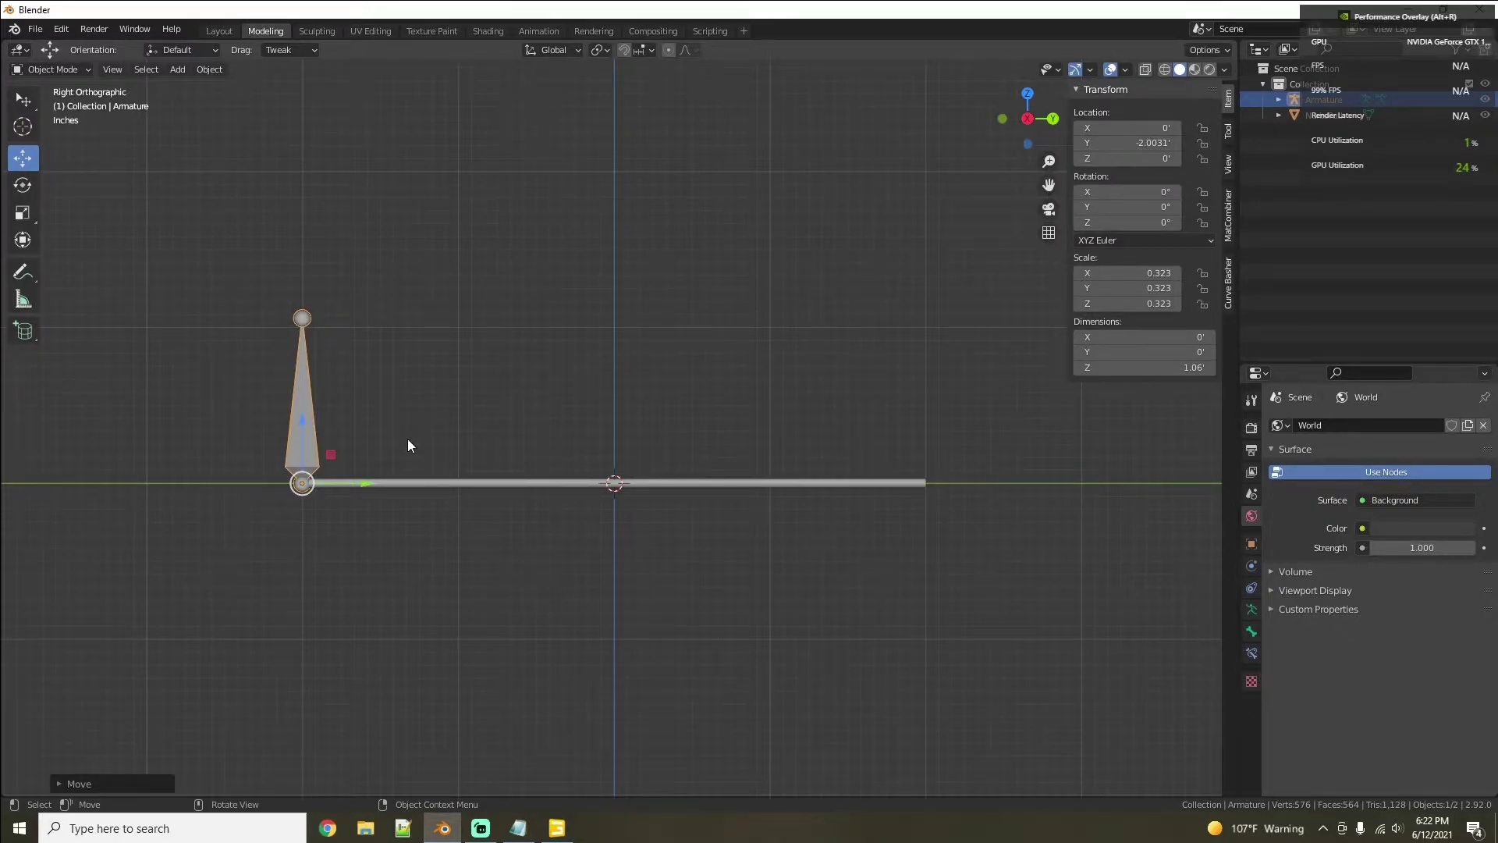
Step: Duplicate the armature and slide the copy along Y to the tube's right end
key("shift")
key("shift+d")
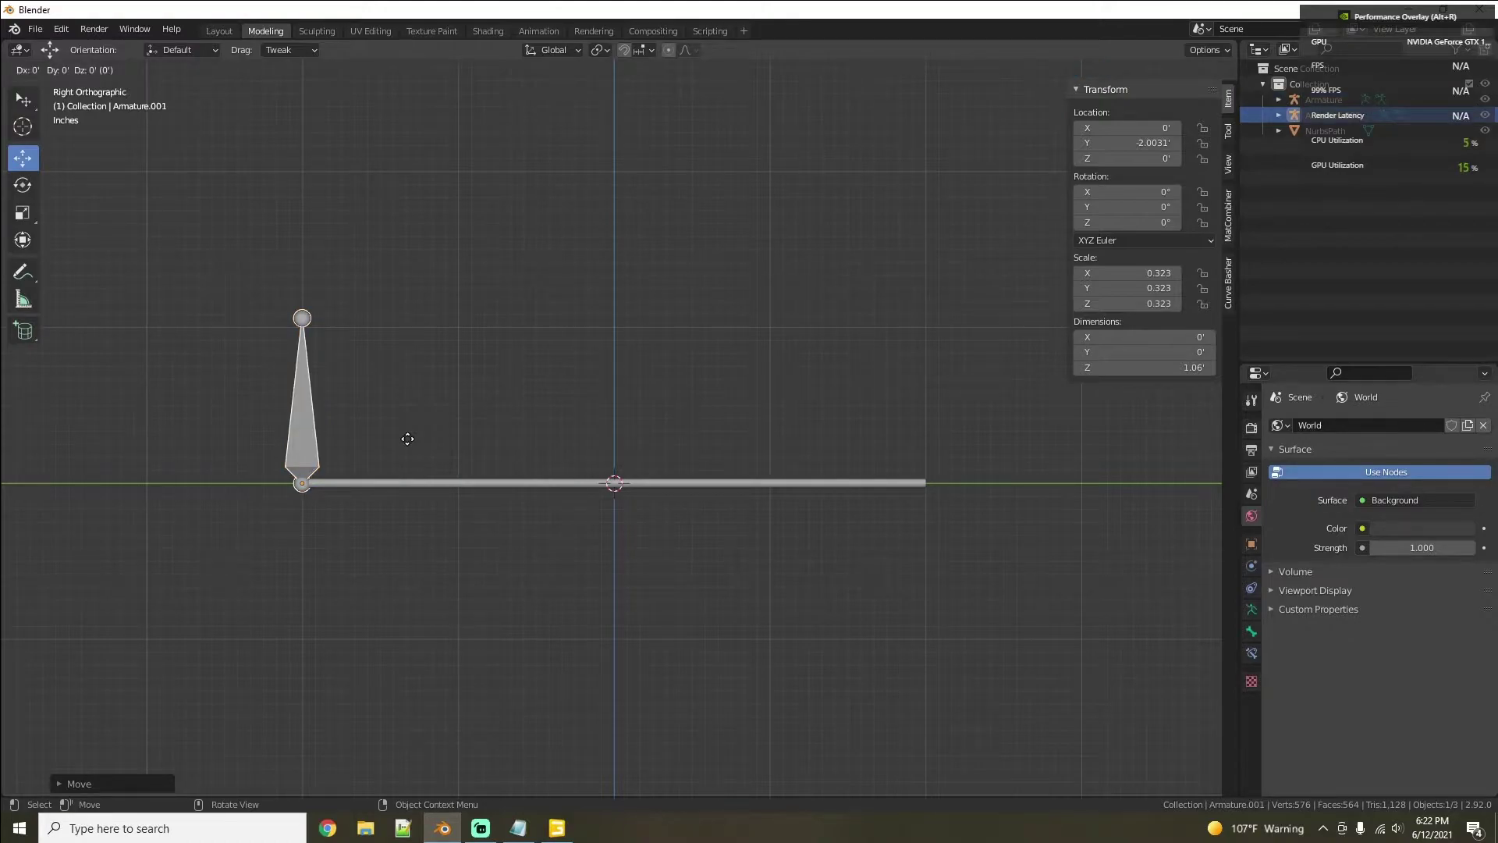
key("y")
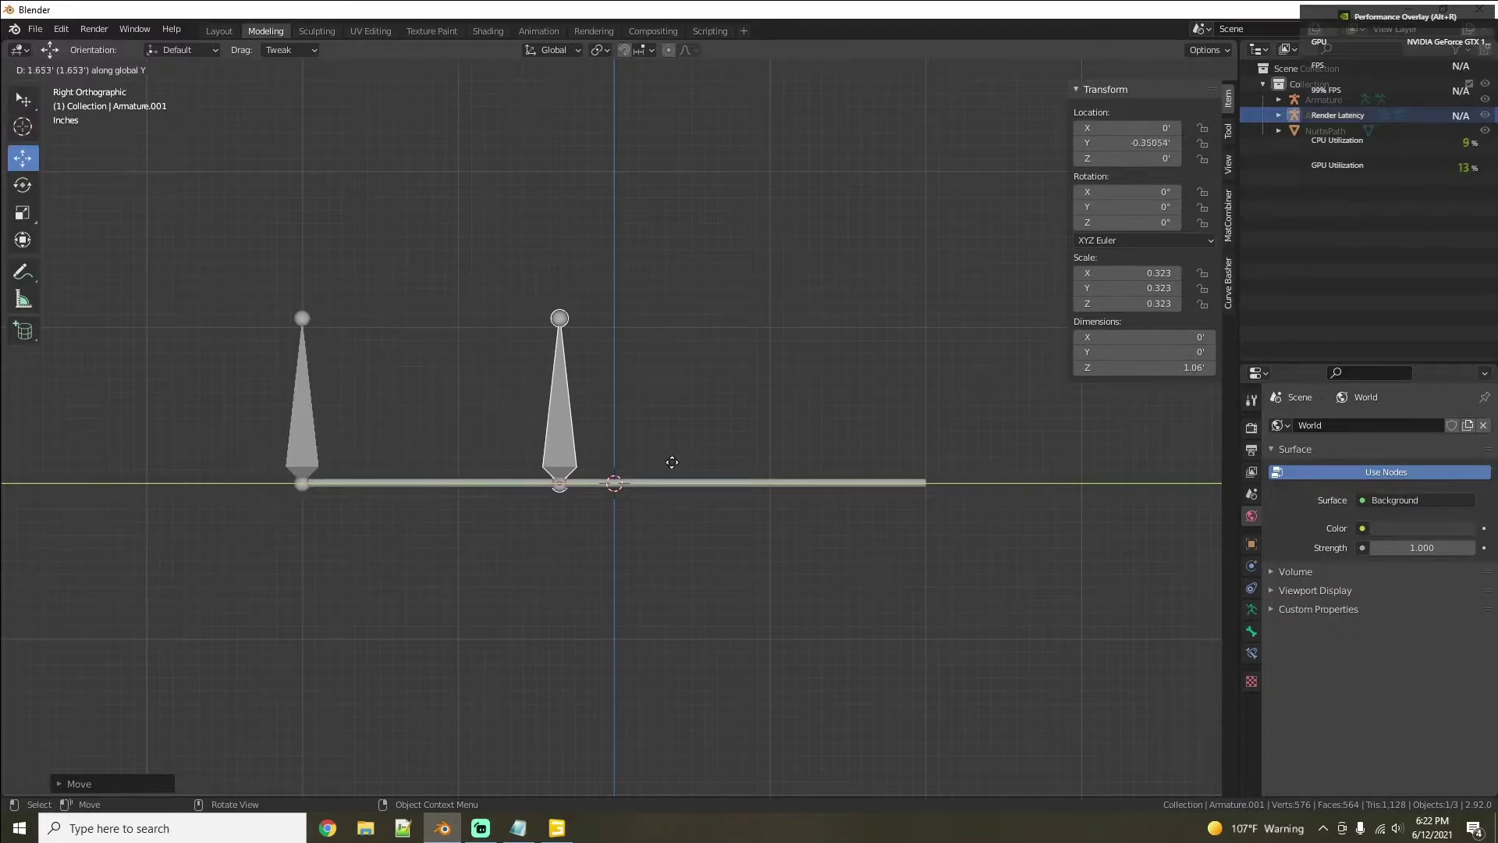
left_click(1032, 521)
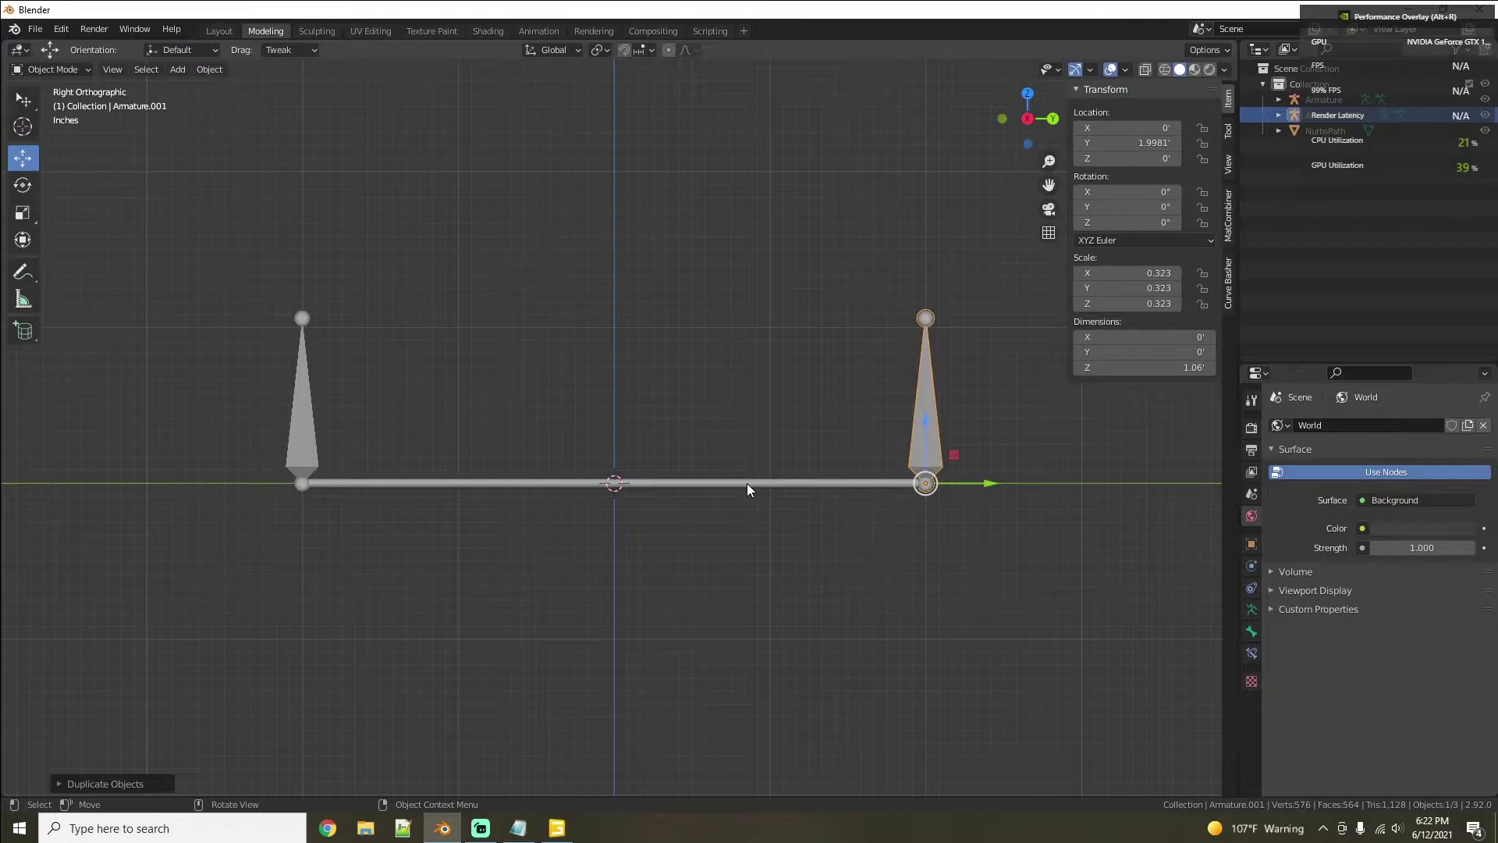
Step: Rename the left armature's data to pointA and its bone to boneA
left_click(305, 438)
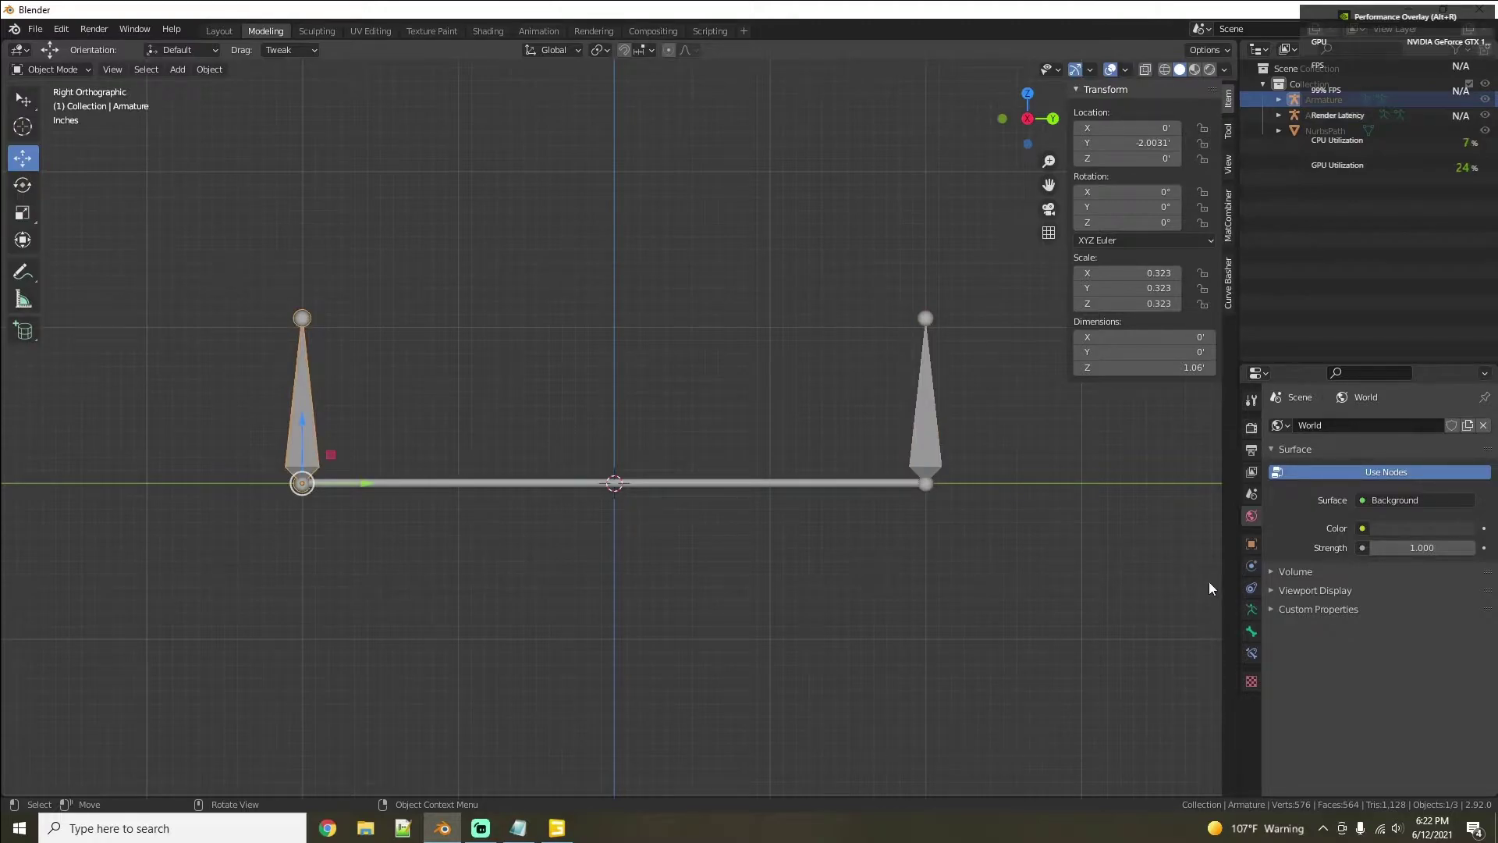
left_click(1252, 610)
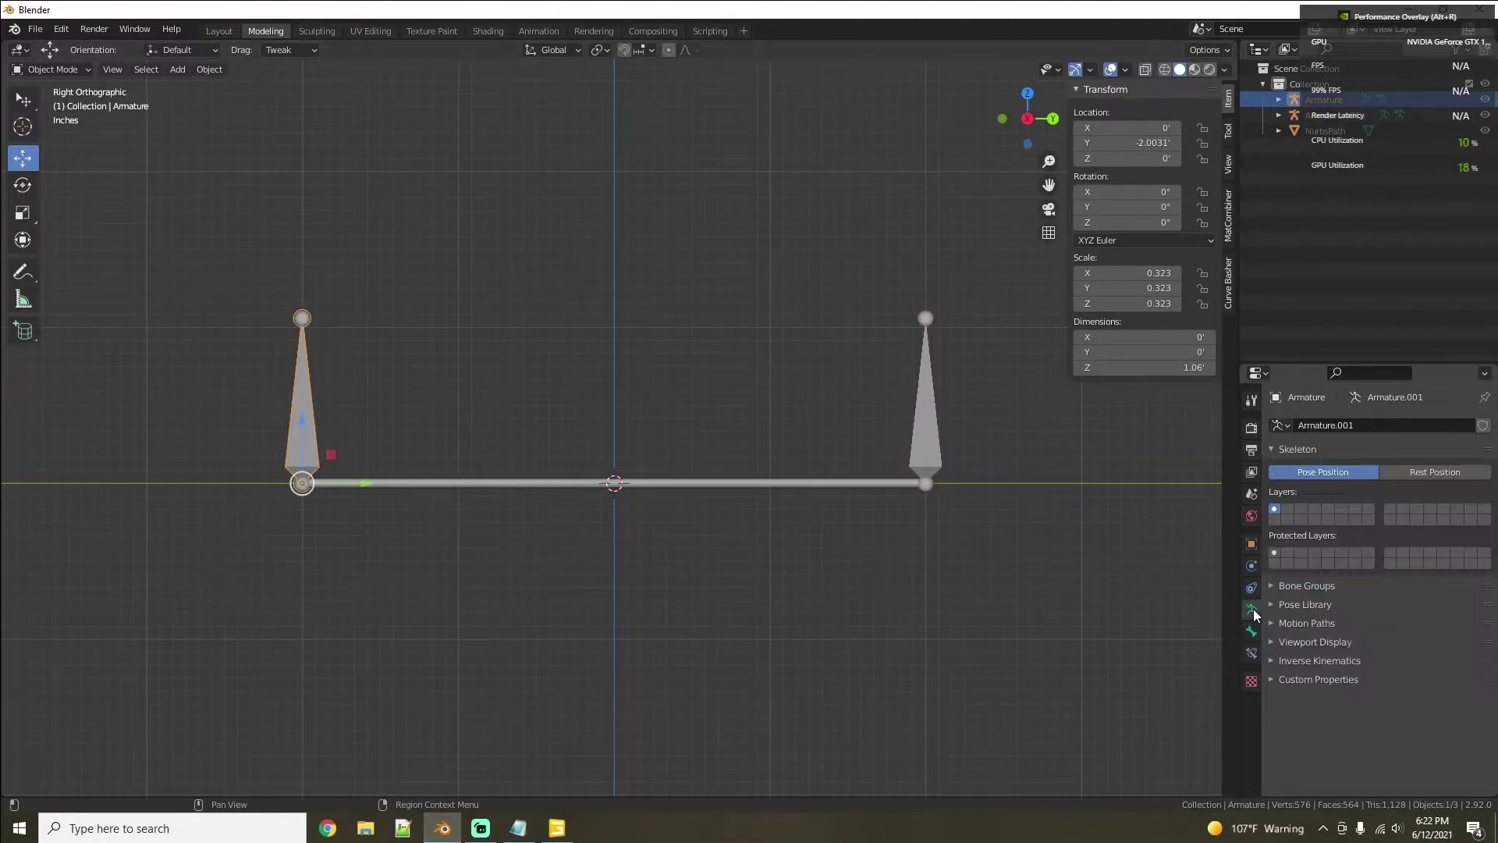
left_click(1336, 425)
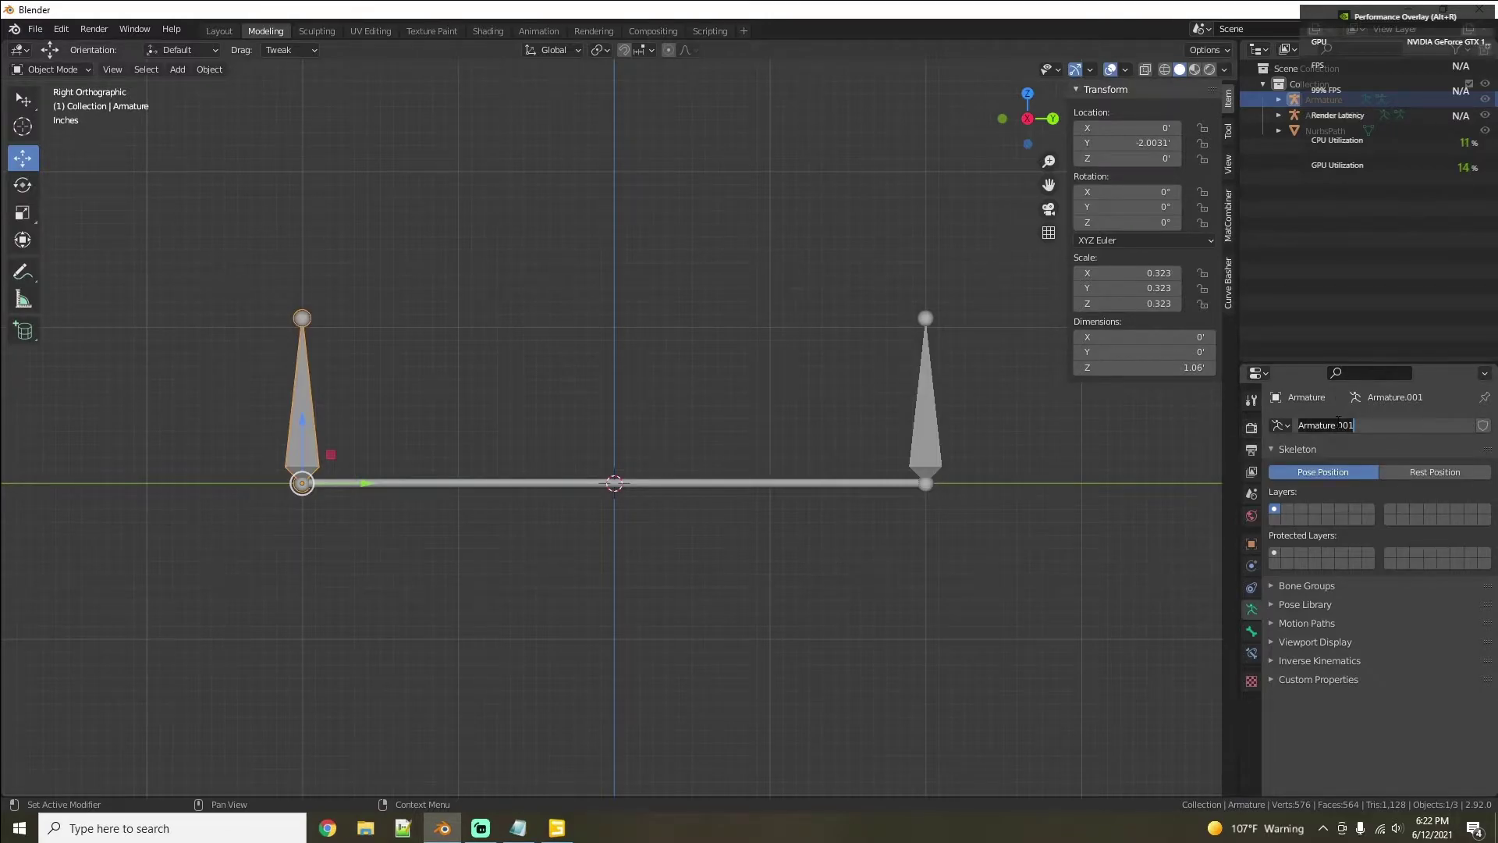
type("pointA")
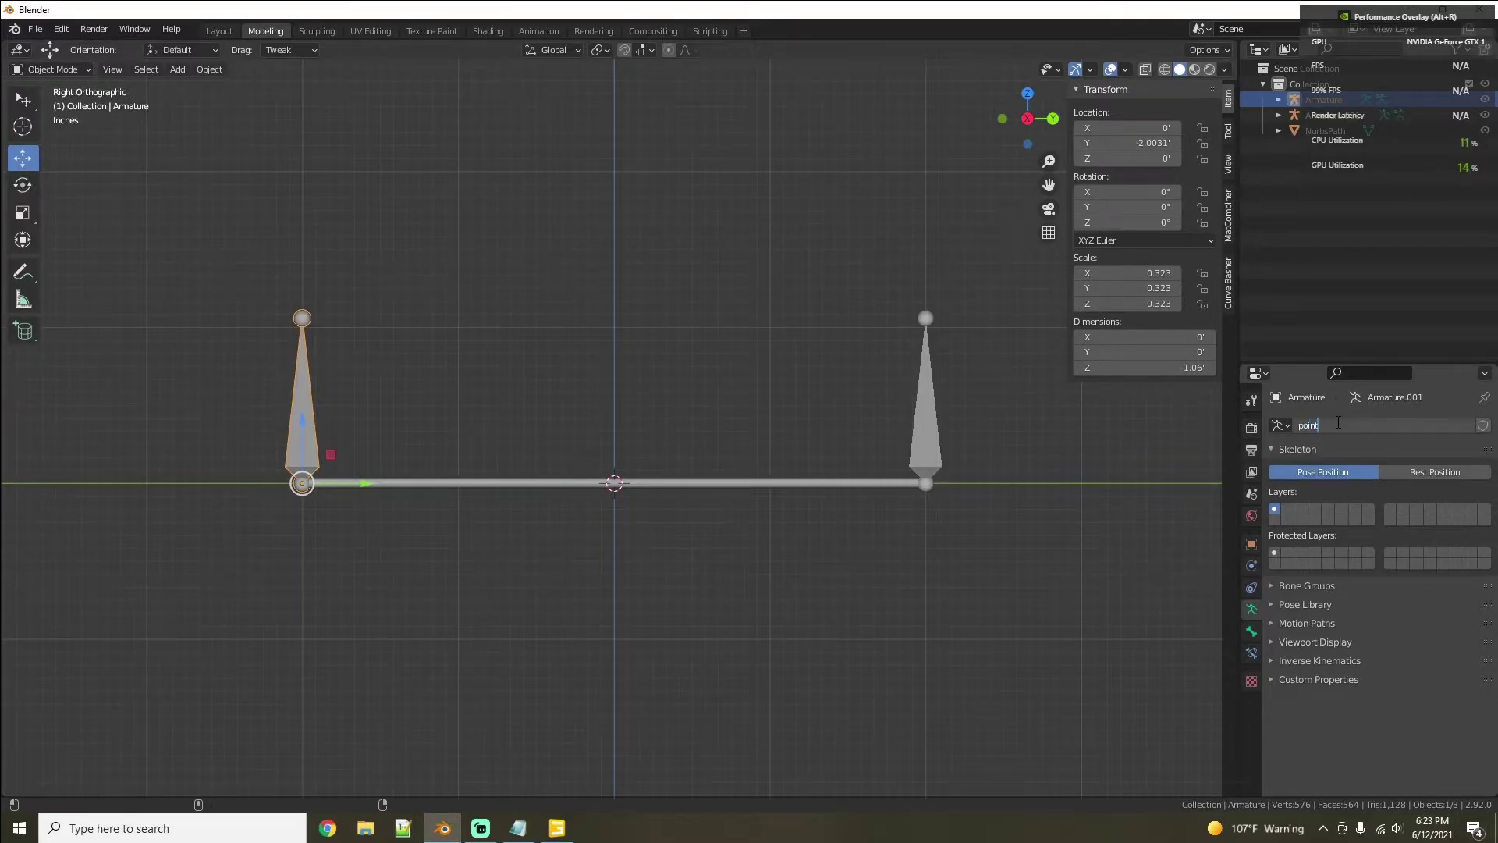
key("Return")
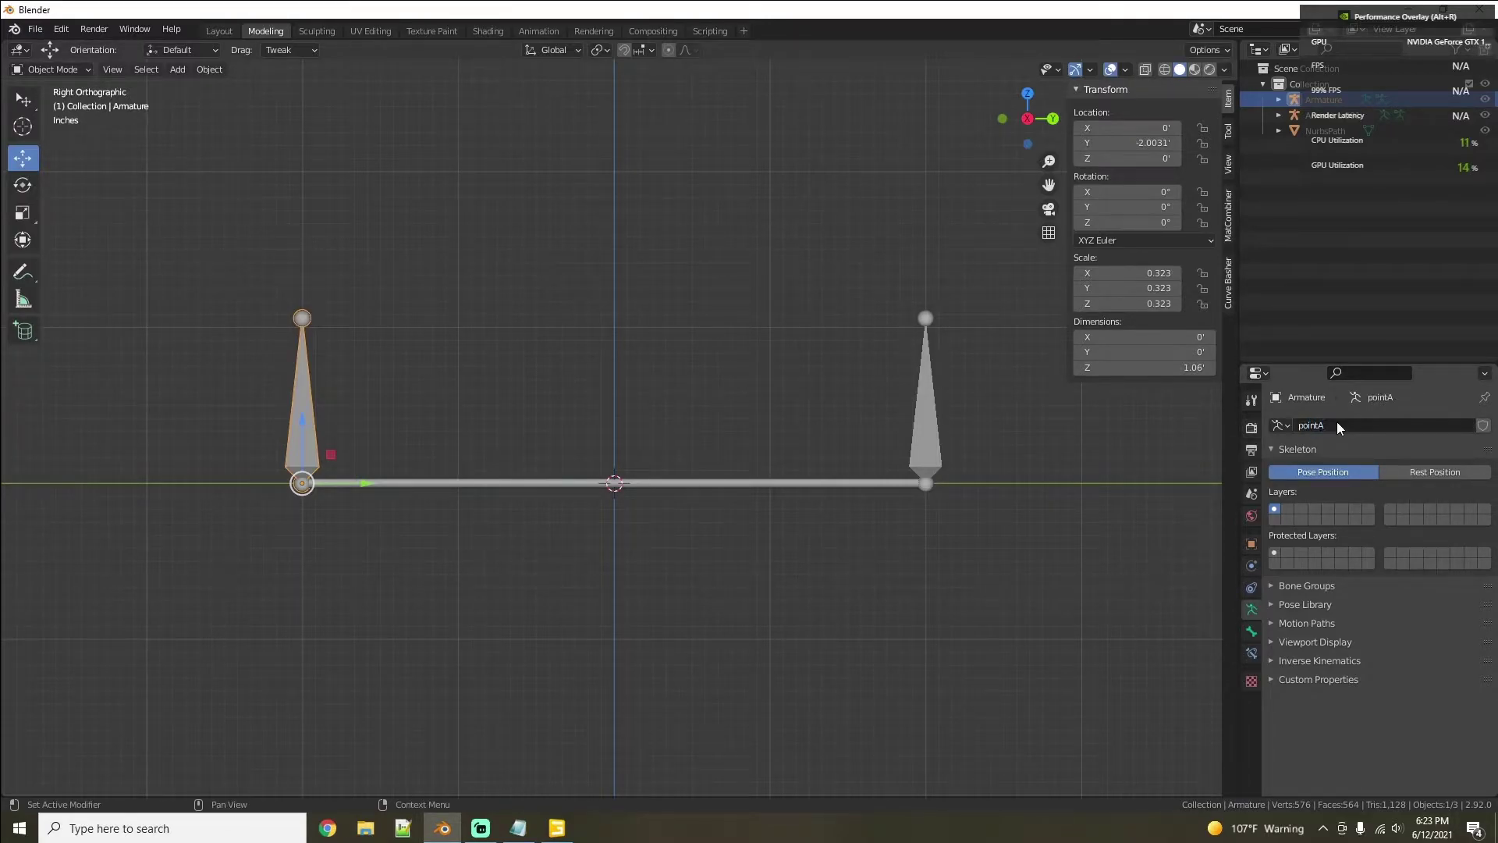
left_click(1252, 634)
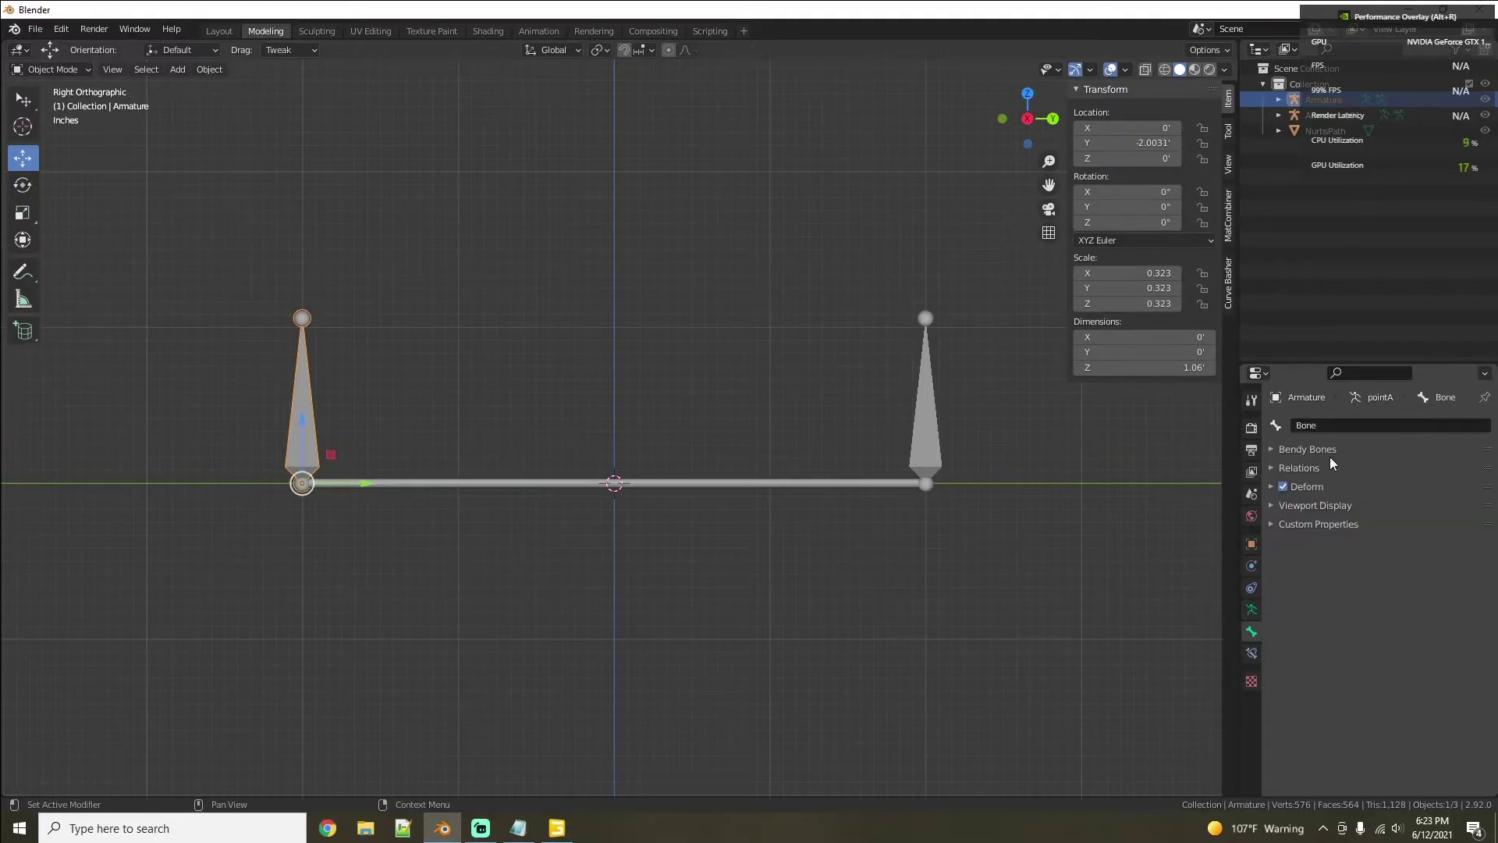
left_click(1332, 425)
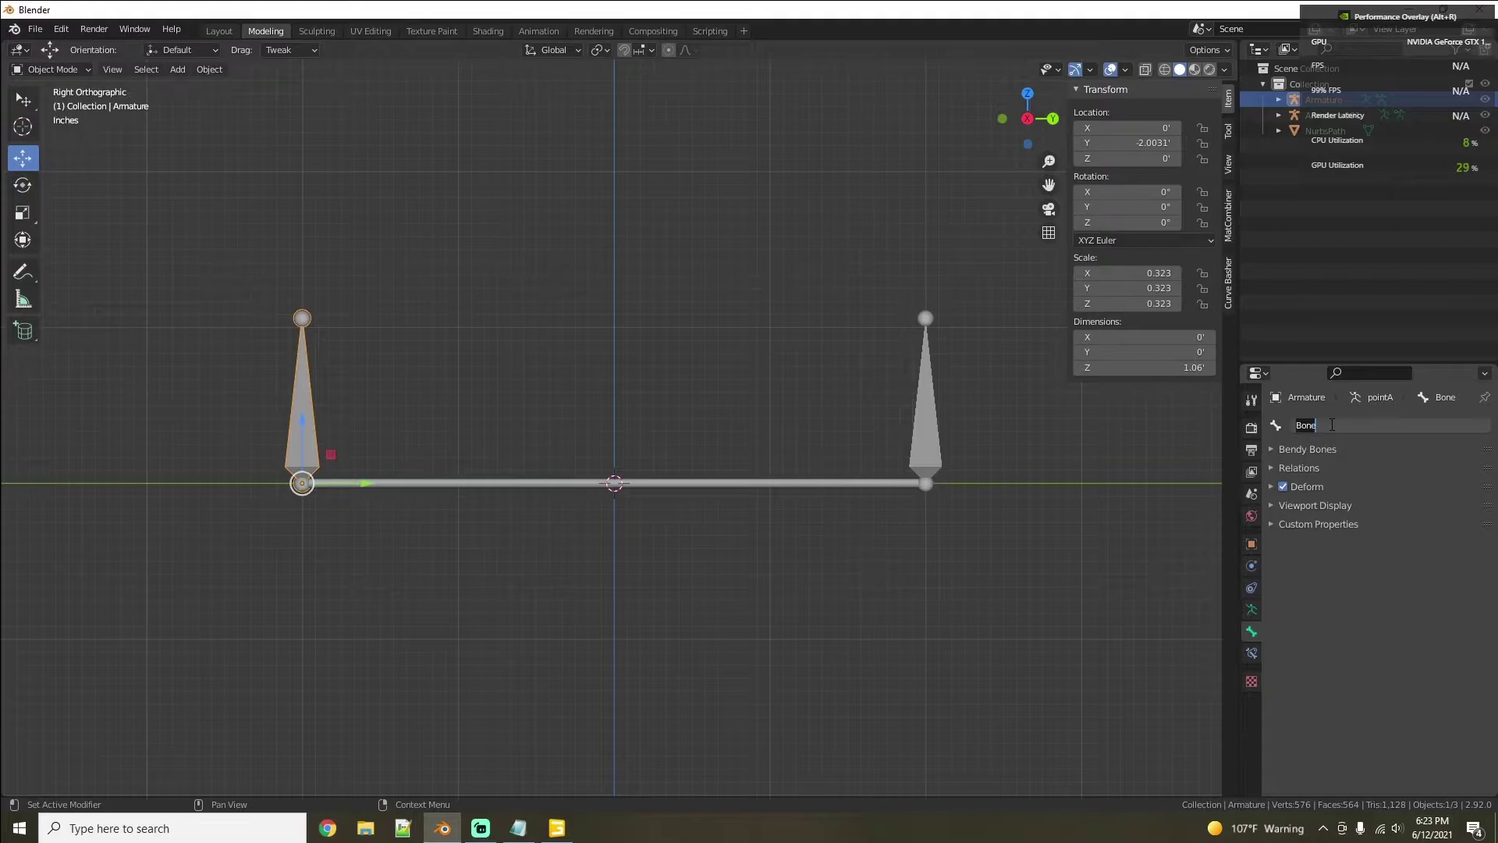
type("boneA")
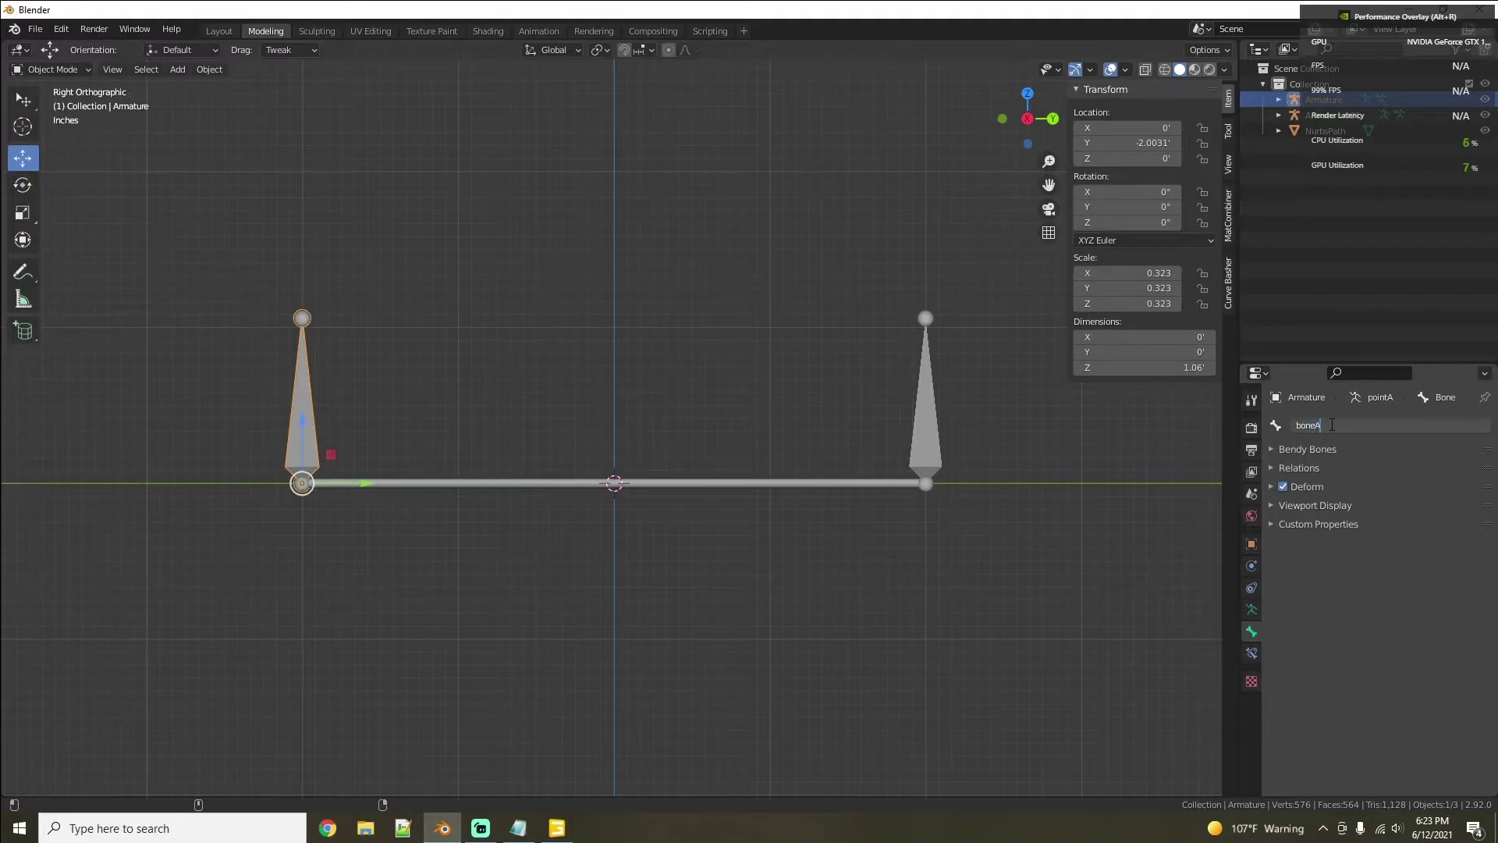
key("Return")
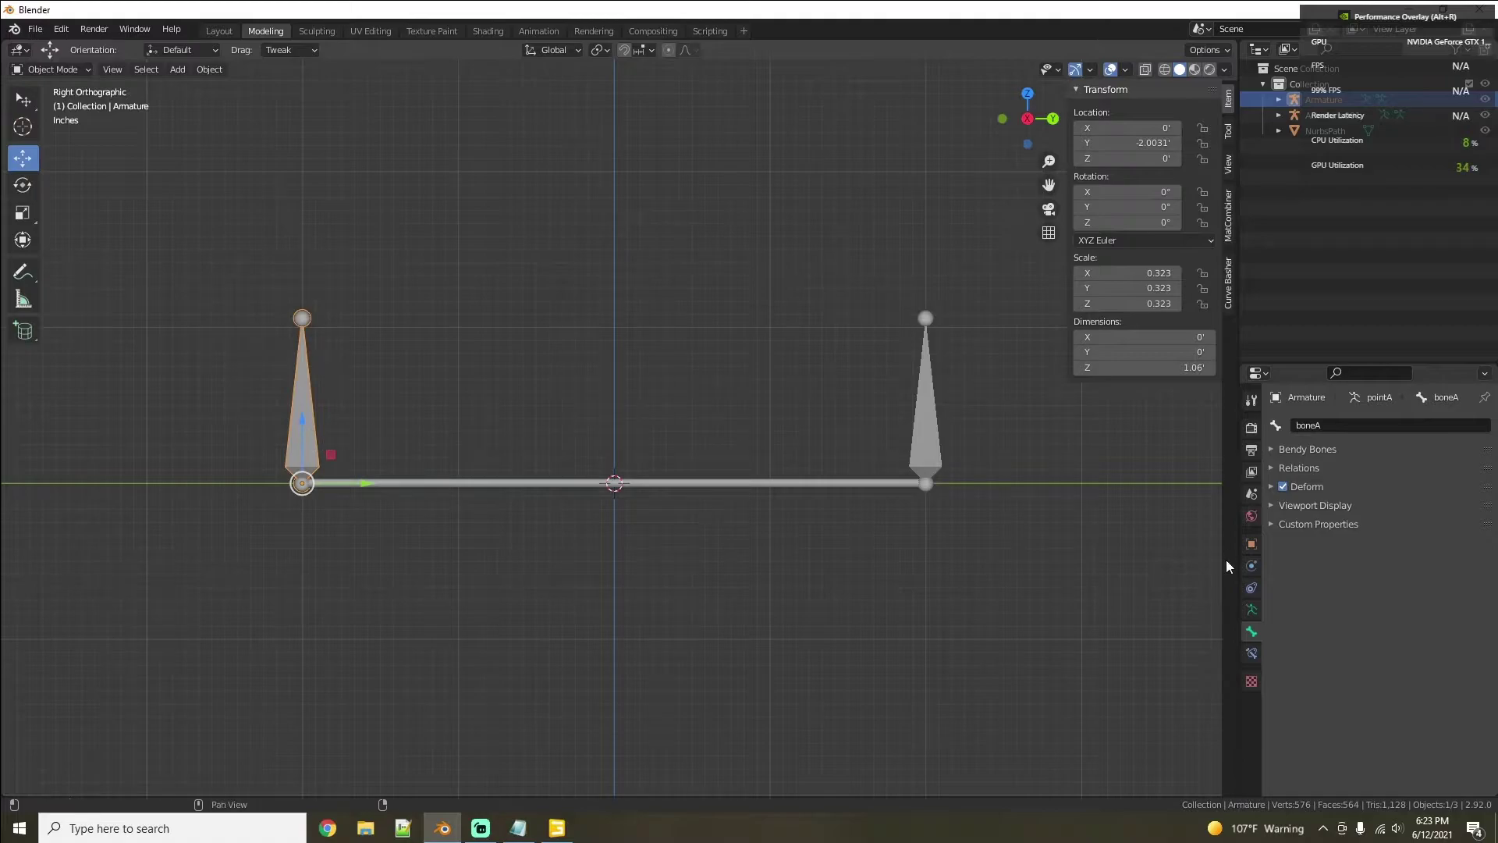
Step: Rename the right armature's data to pointB and its bone to boneB
left_click(915, 436)
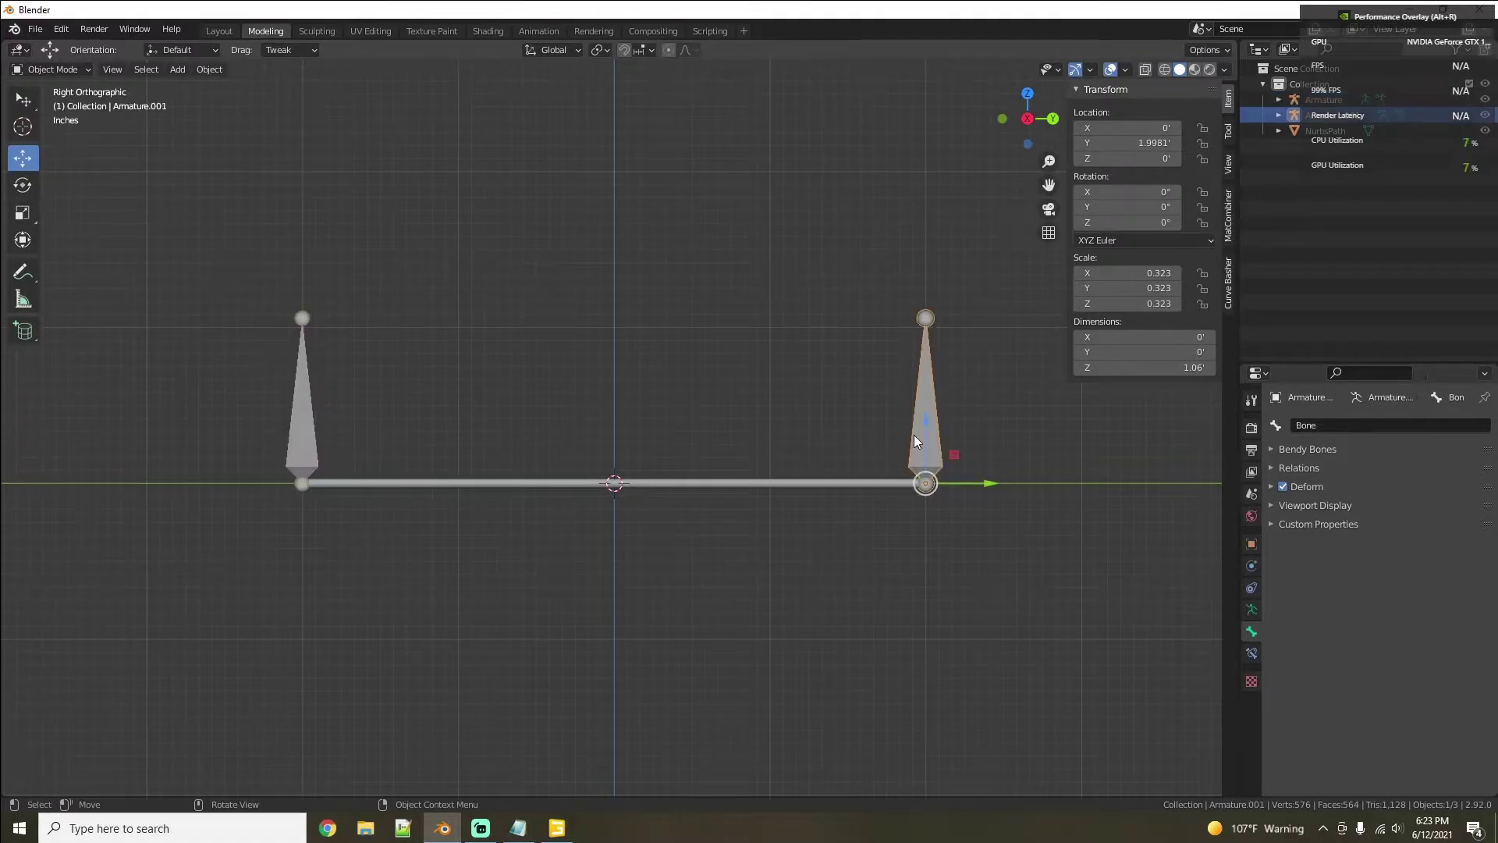
left_click(1251, 610)
double_click(1326, 425)
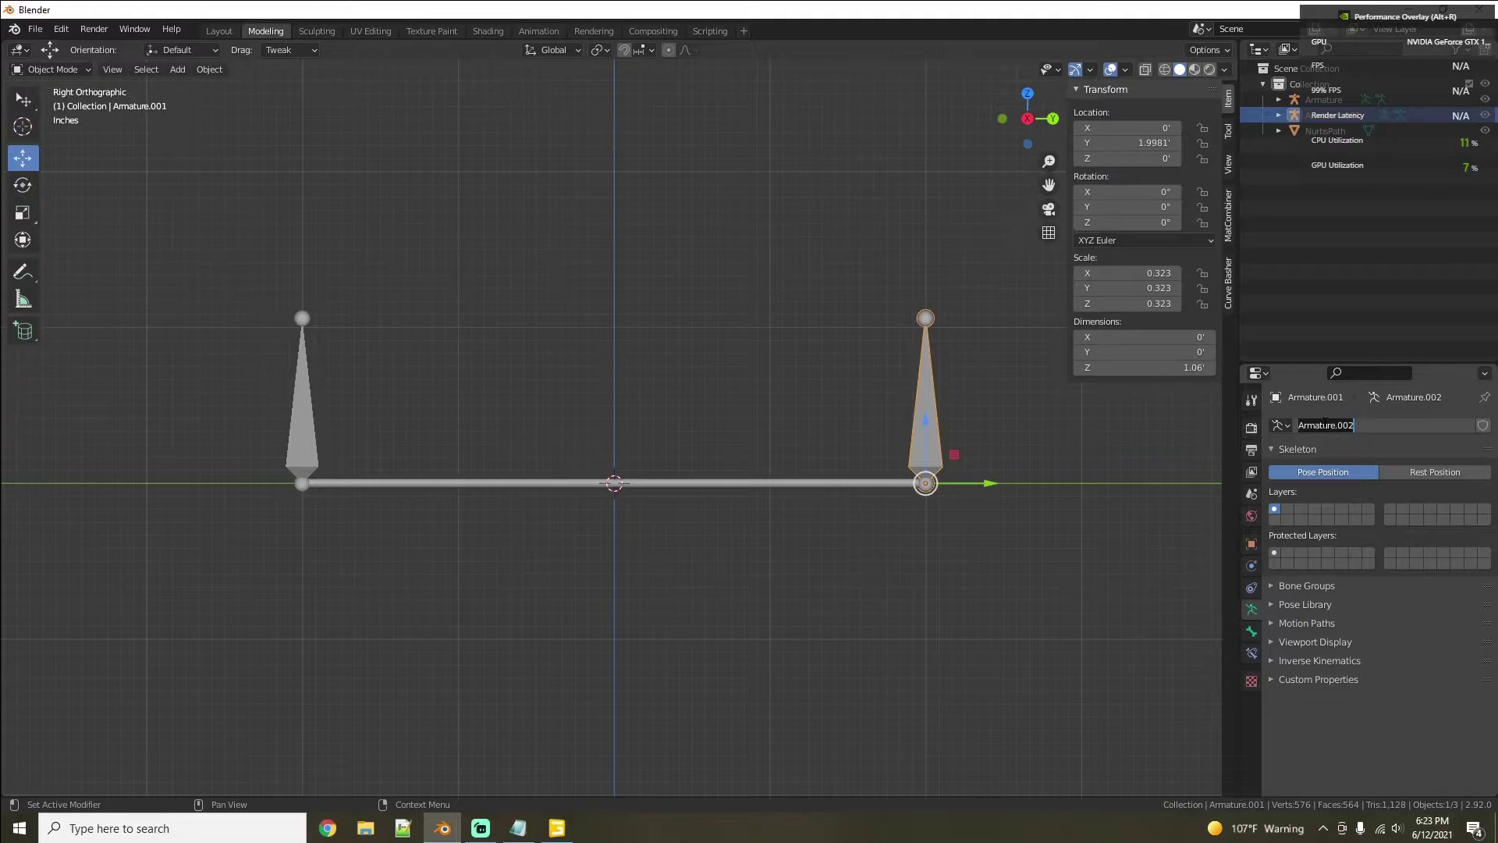
type("pointB")
key("Return")
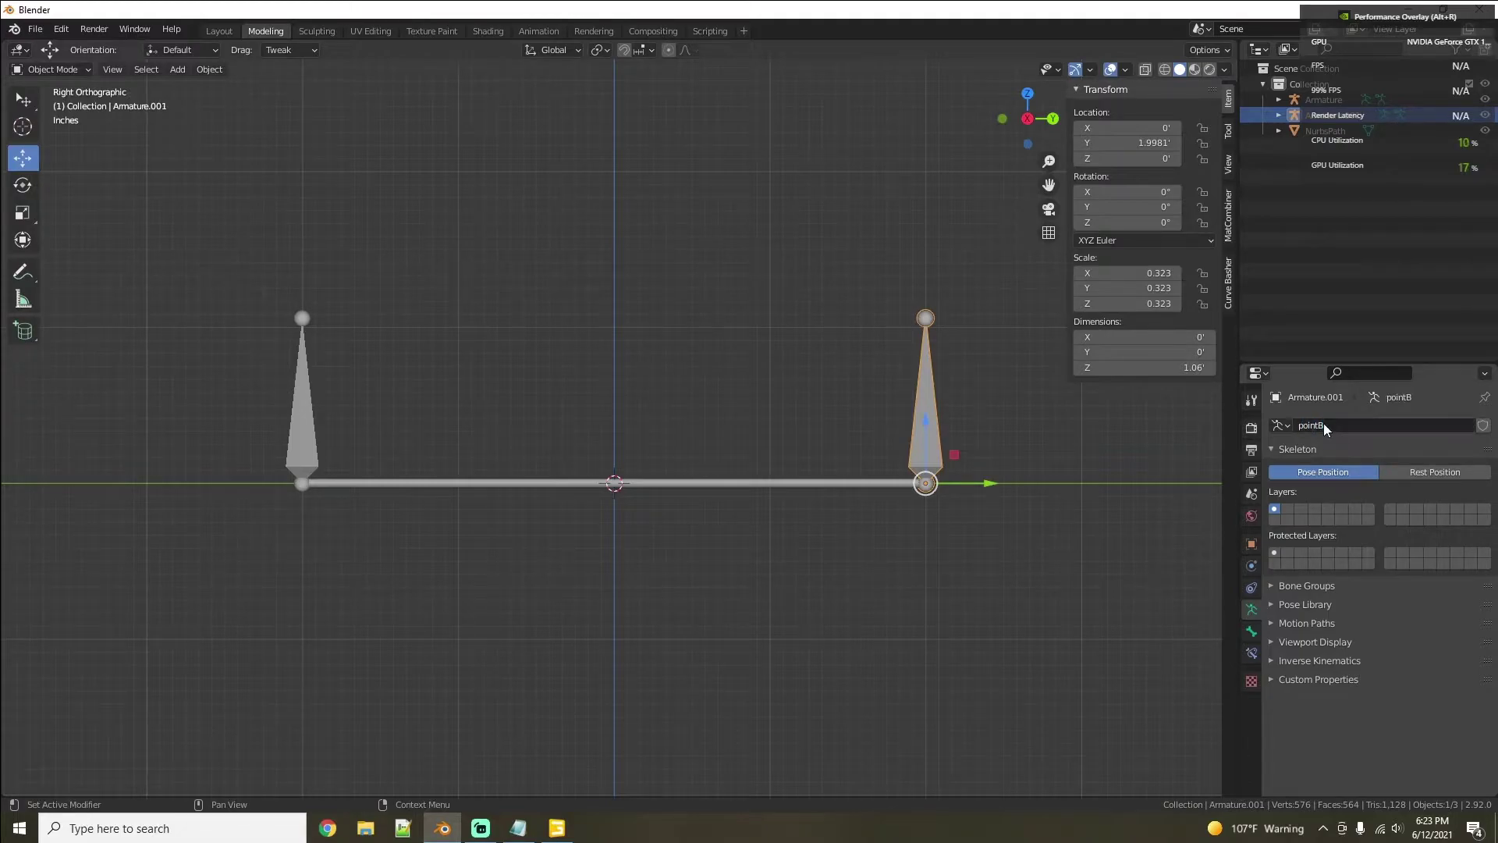
left_click(1252, 631)
double_click(1327, 424)
type("boneB")
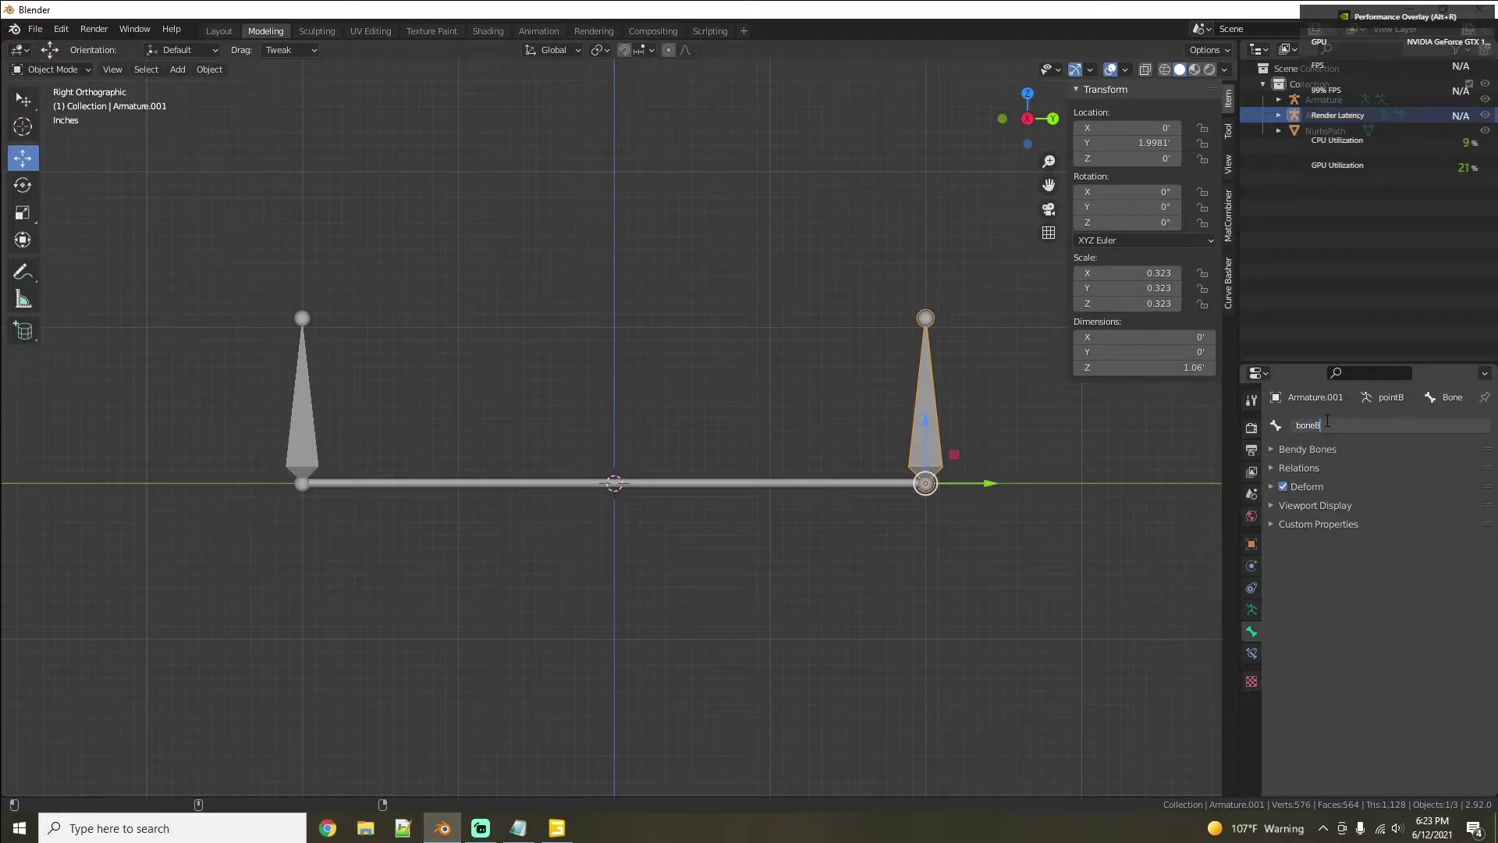
key("Return")
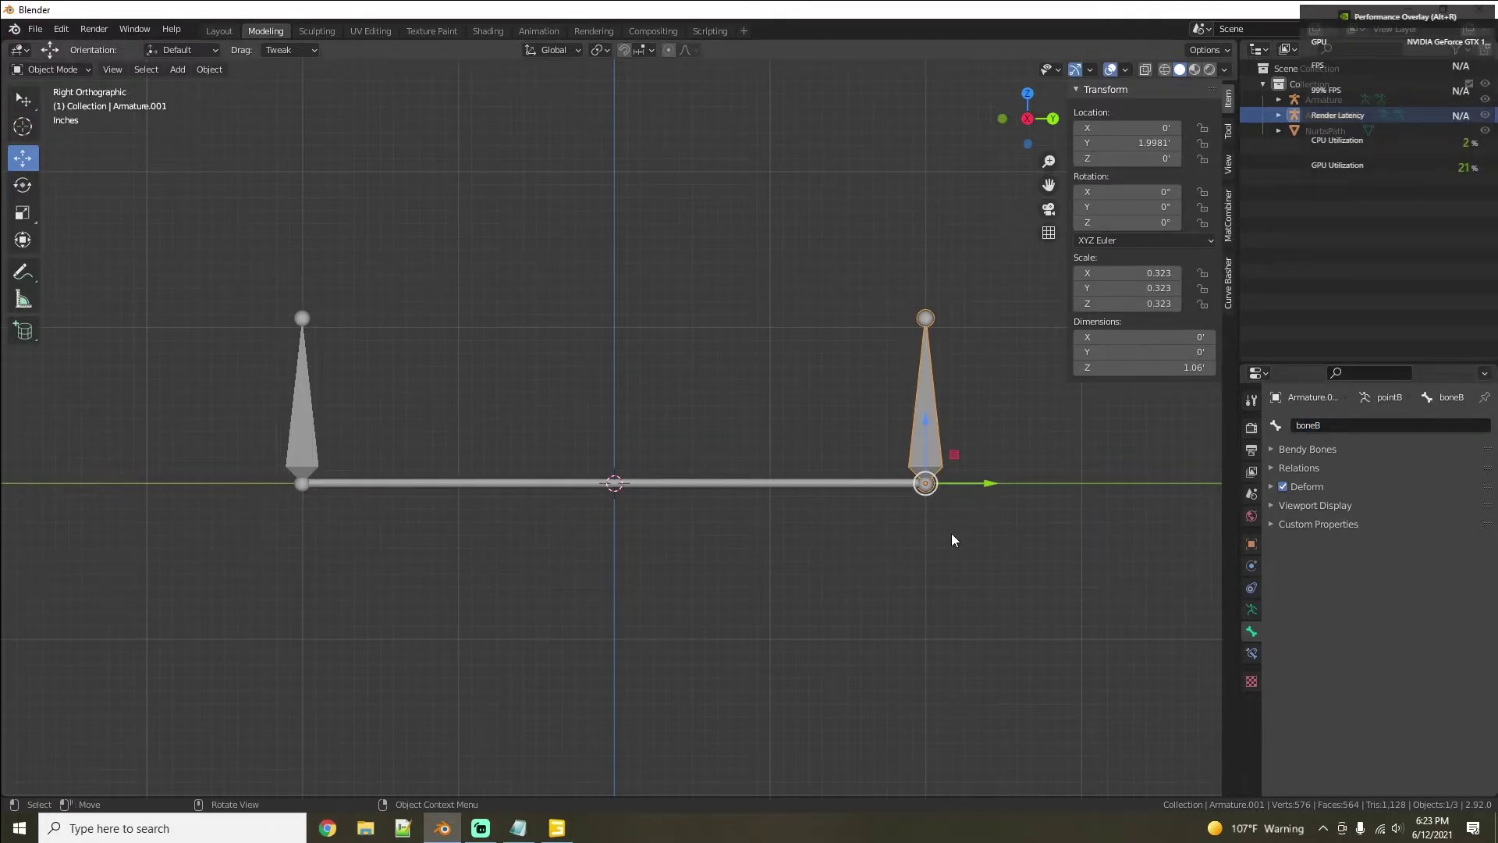
Step: Parent the NurbsPath to the left armature with empty groups
left_click(621, 488)
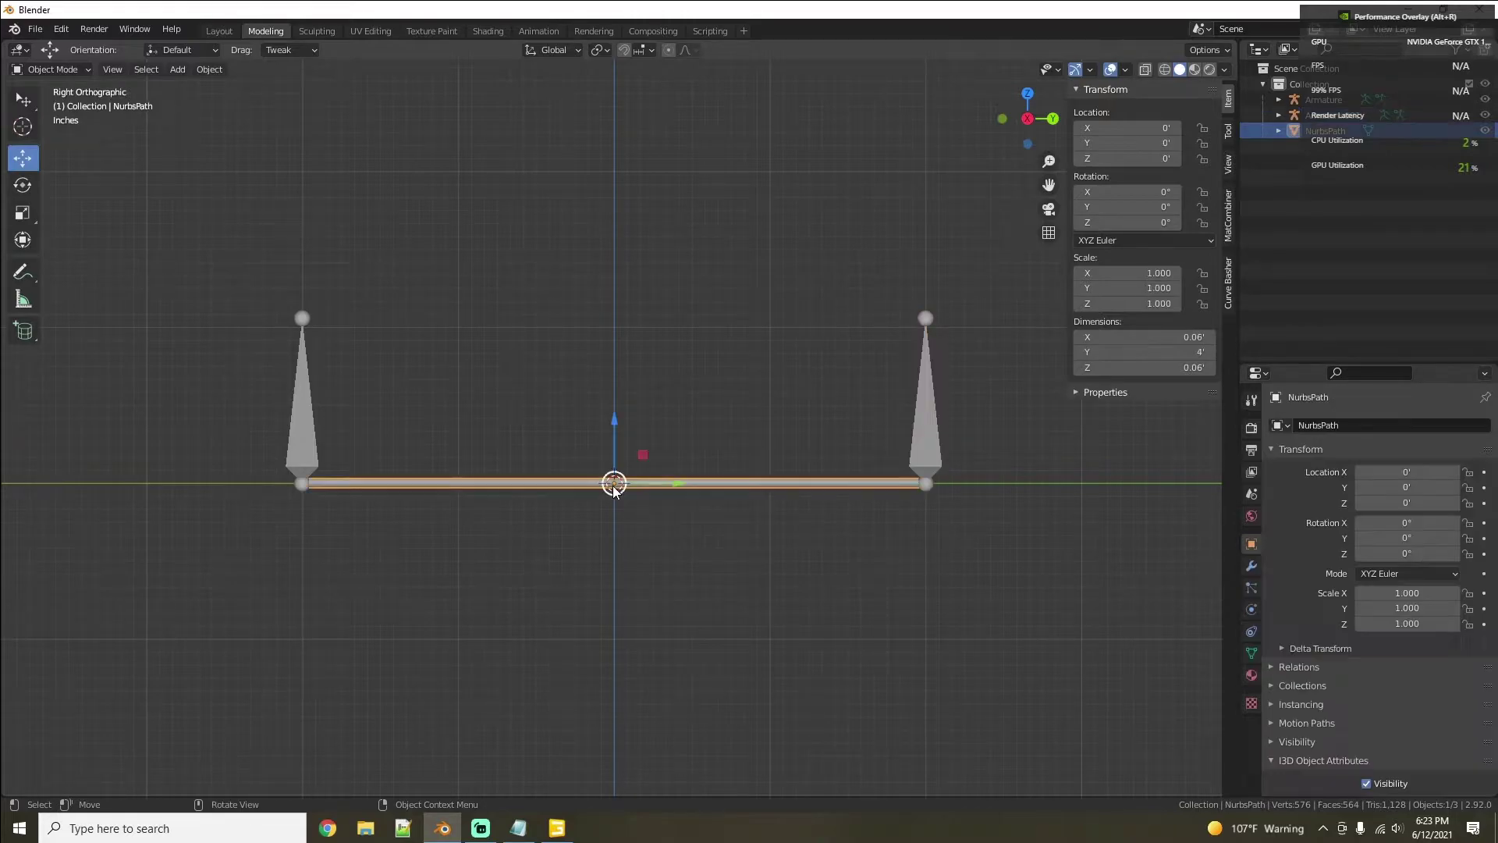
left_click(307, 439, "shift")
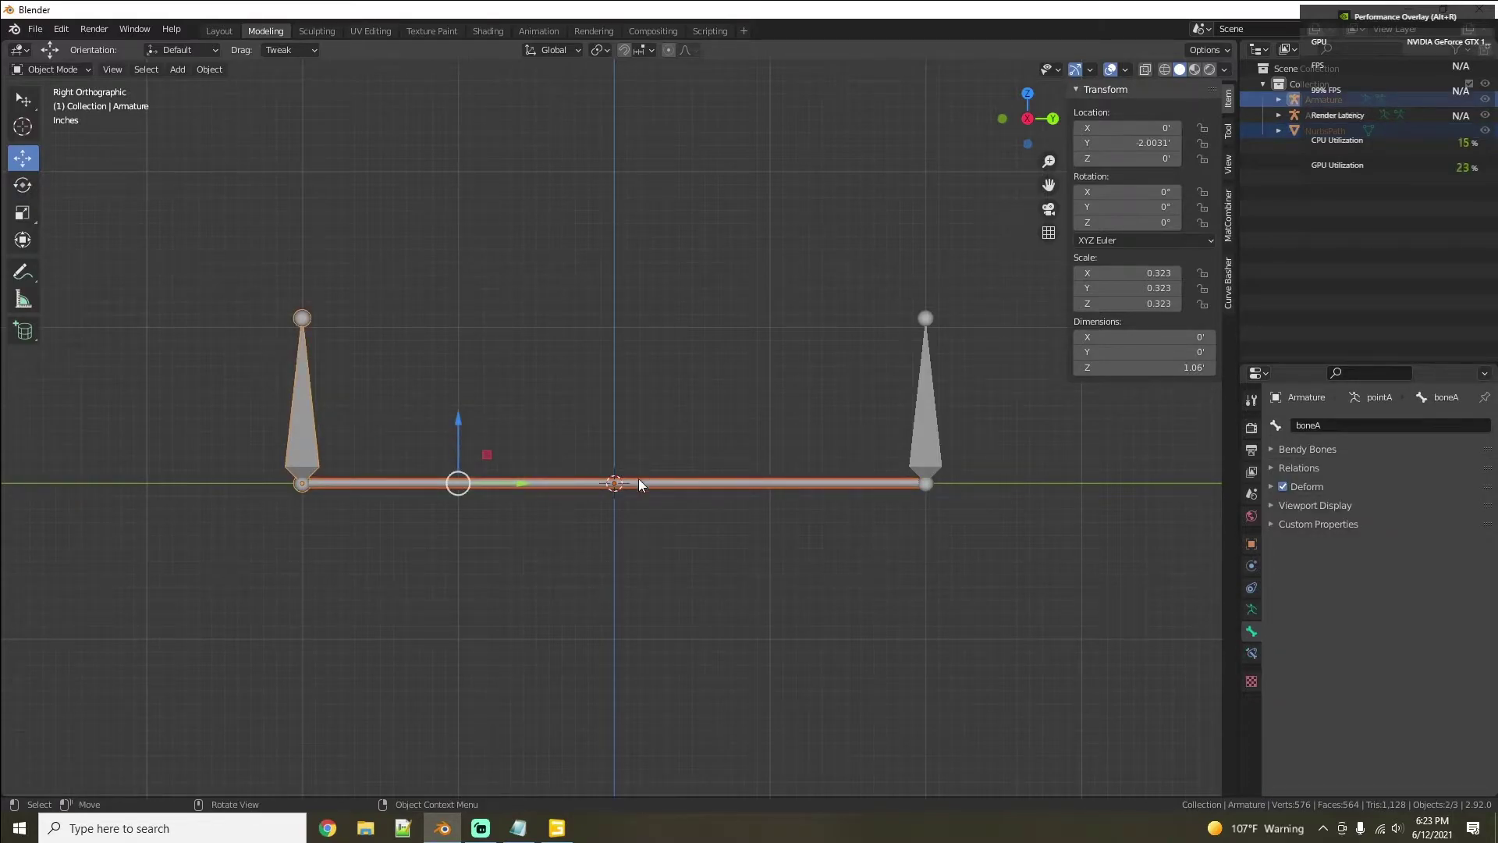
right_click(302, 447)
mouse_move(296, 570)
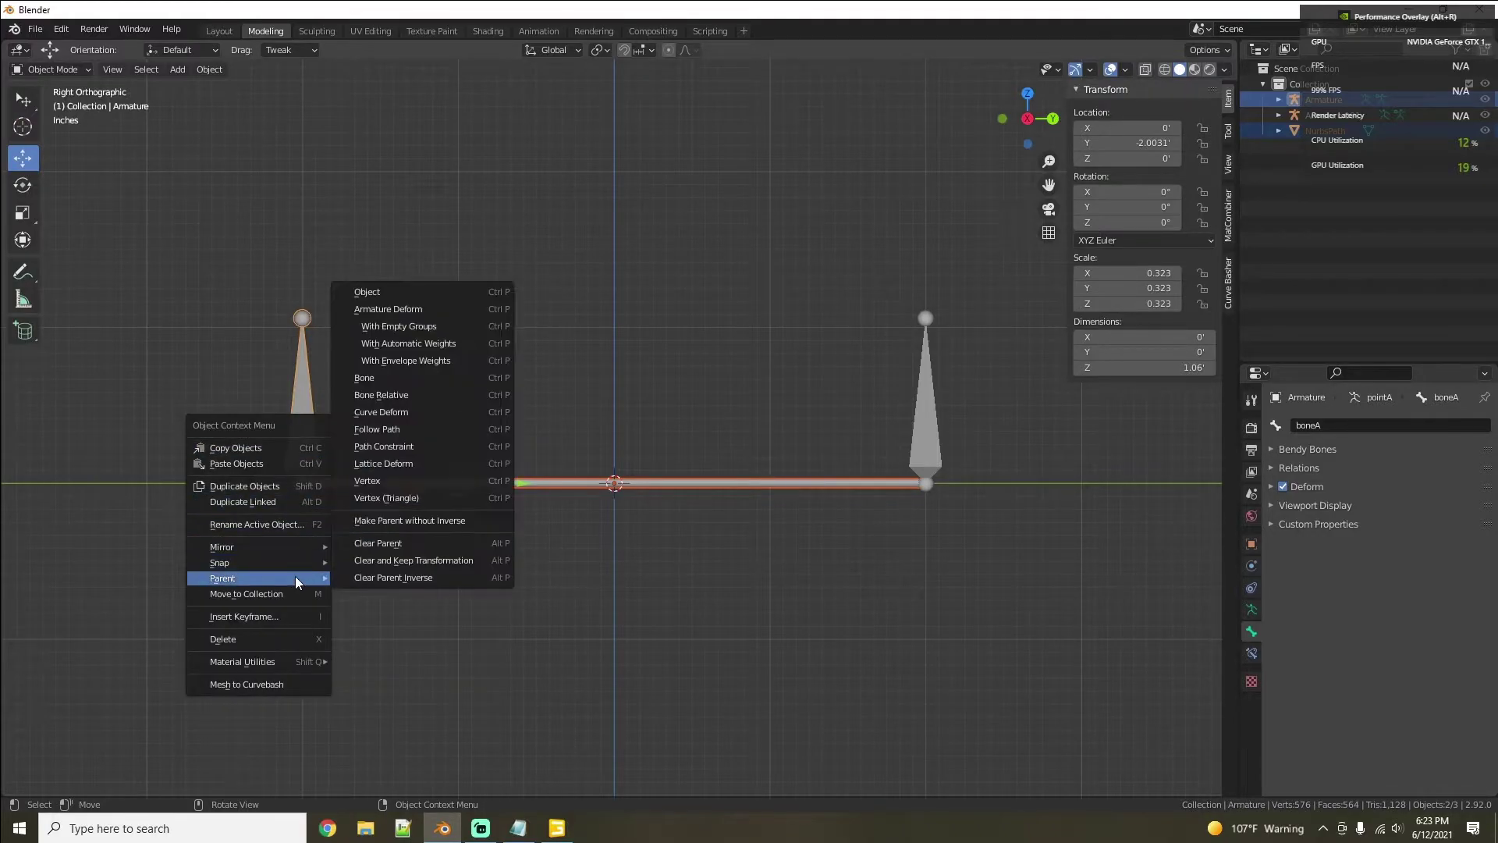
left_click(419, 326)
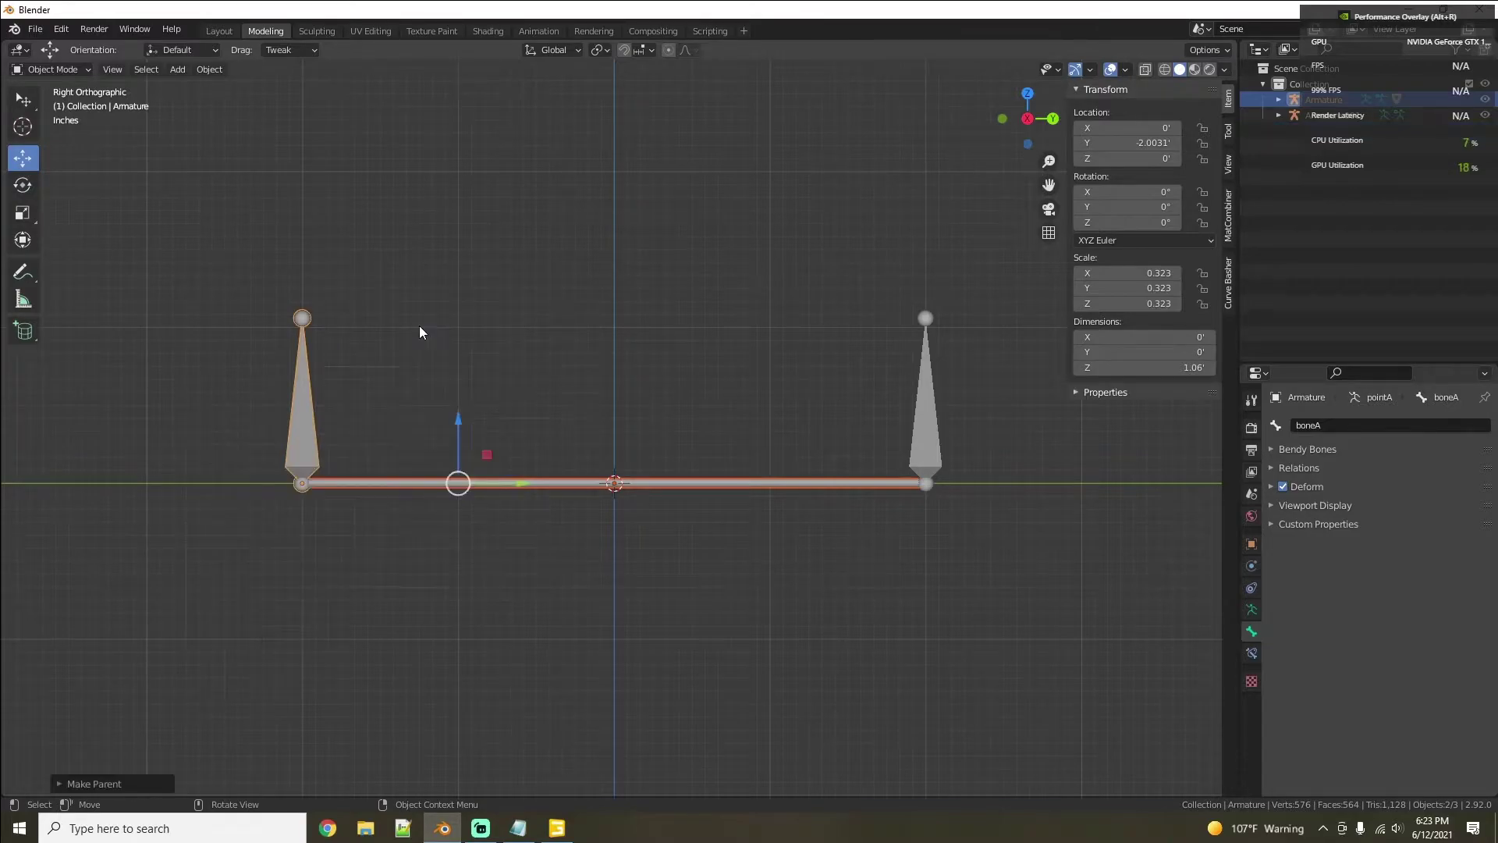
left_click(634, 484)
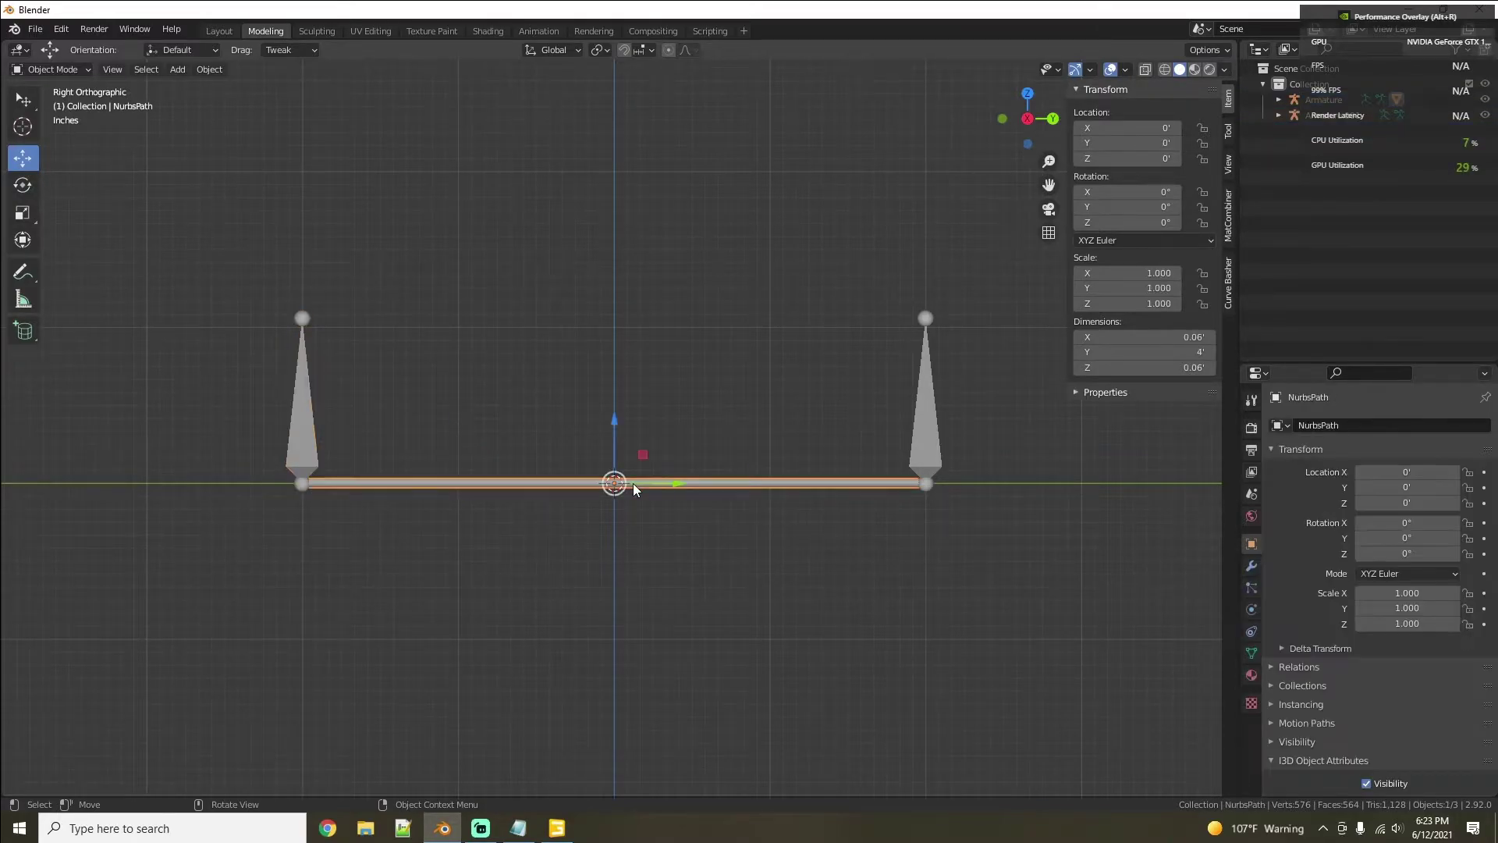
left_click(1251, 653)
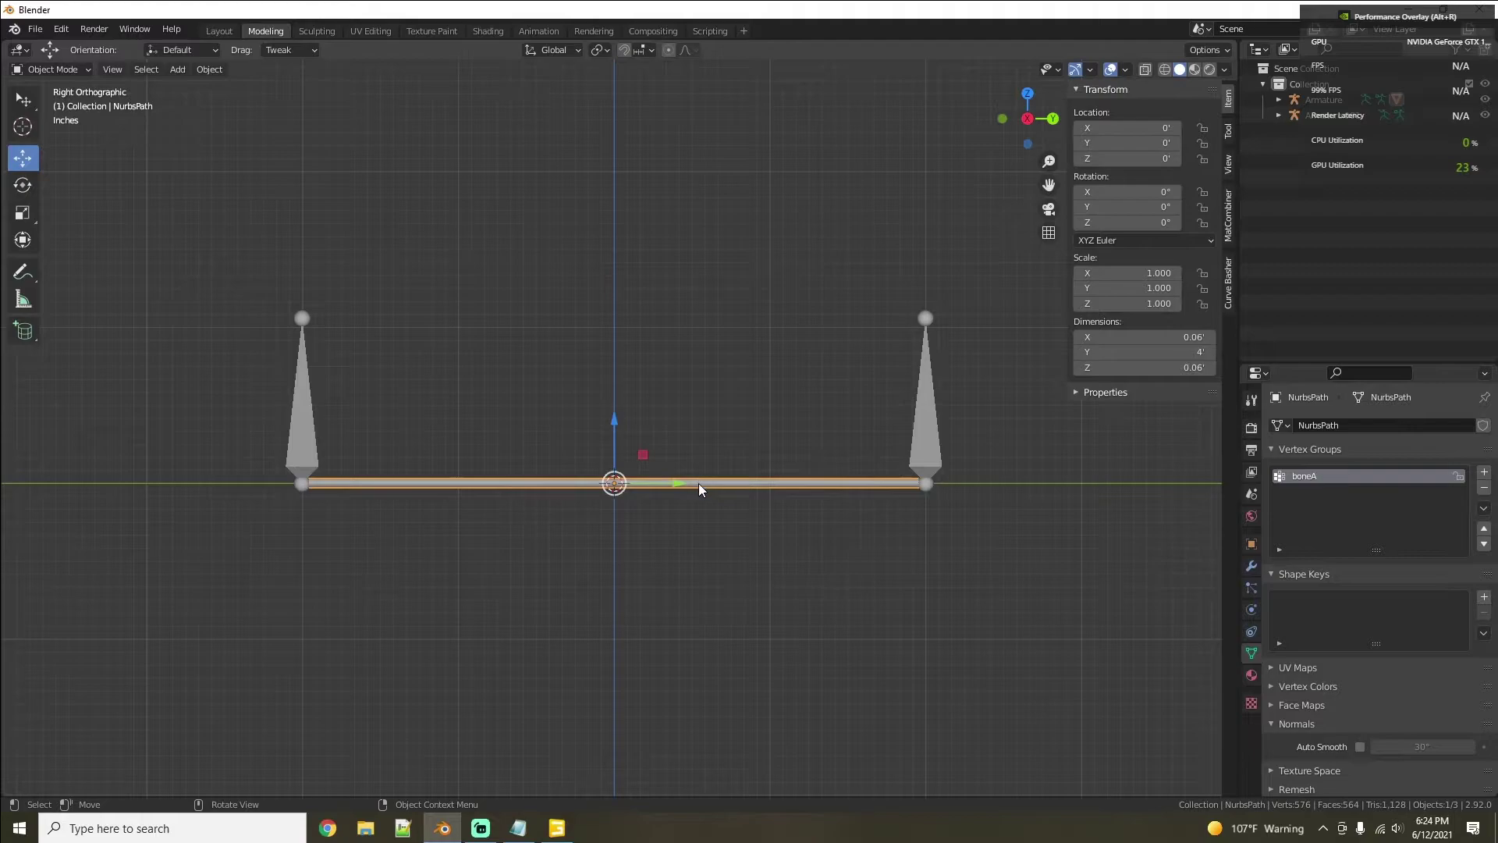
Step: Parent the NurbsPath to the right armature with empty groups and check the boneA and boneB groups
left_click(934, 430)
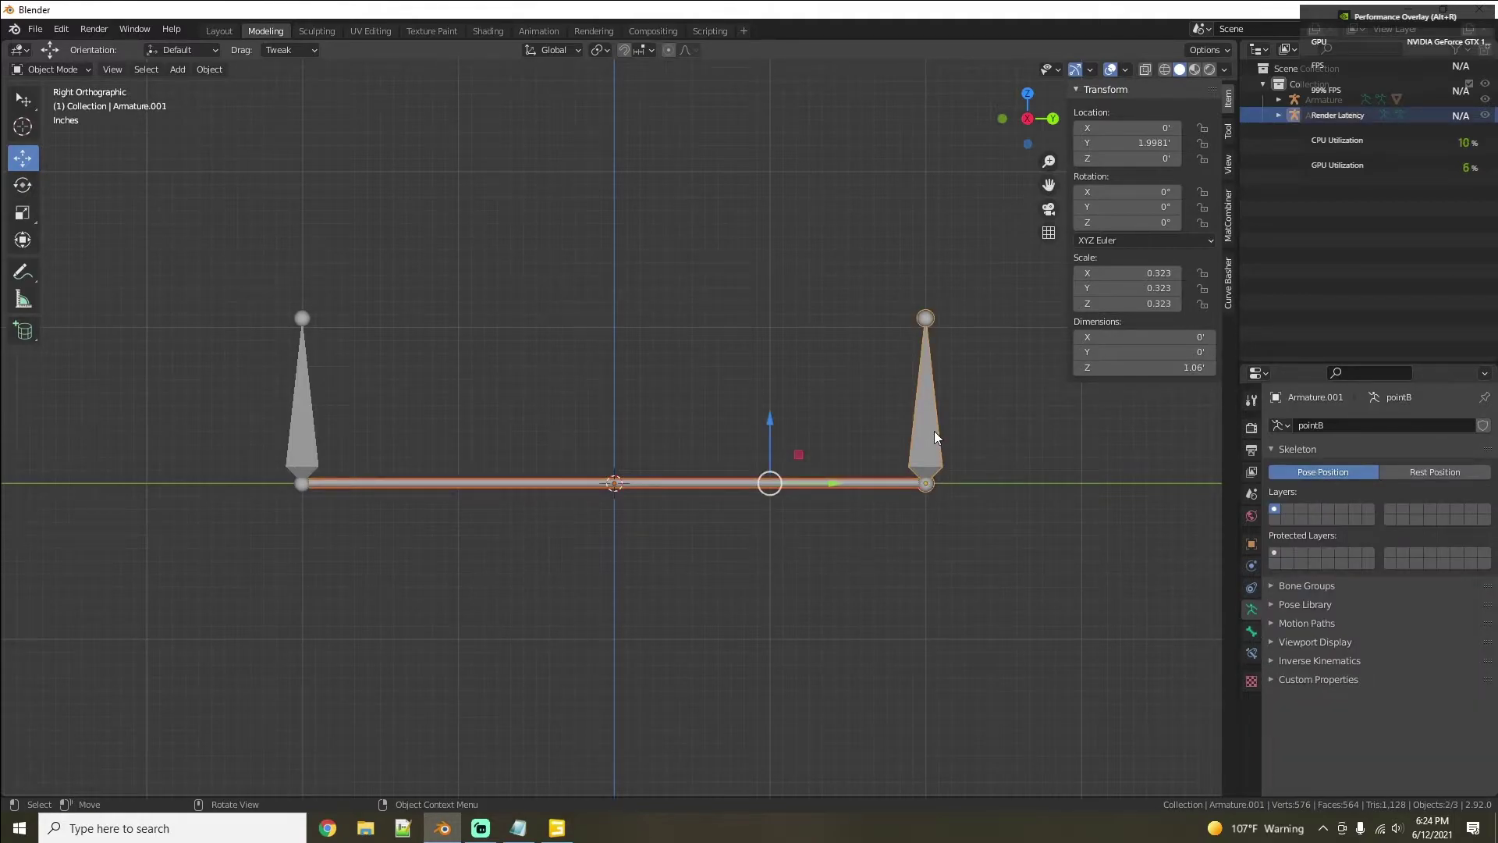
right_click(934, 431)
mouse_move(934, 431)
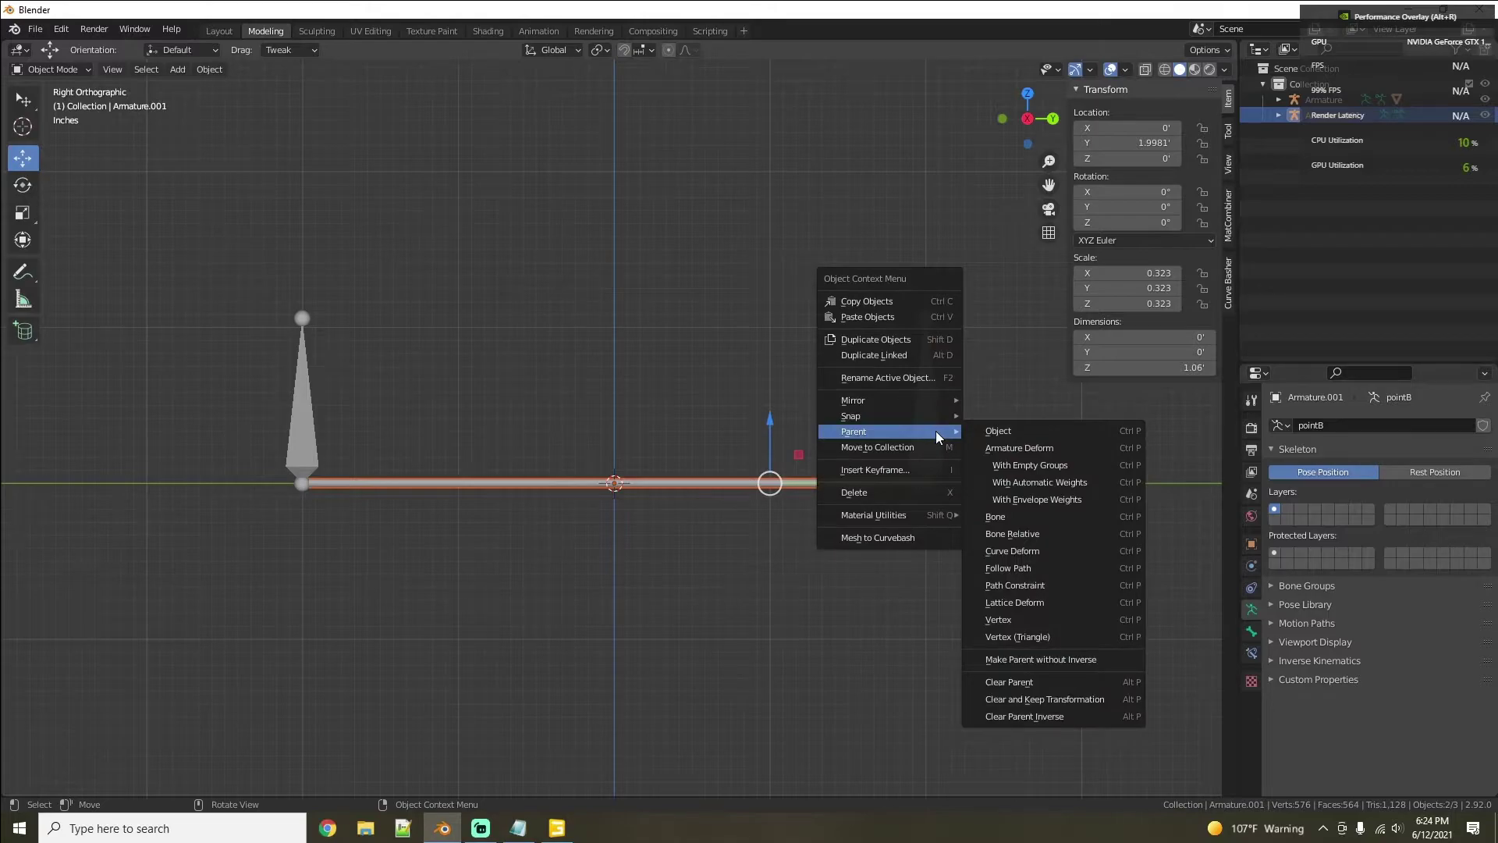
left_click(1023, 465)
left_click(682, 481)
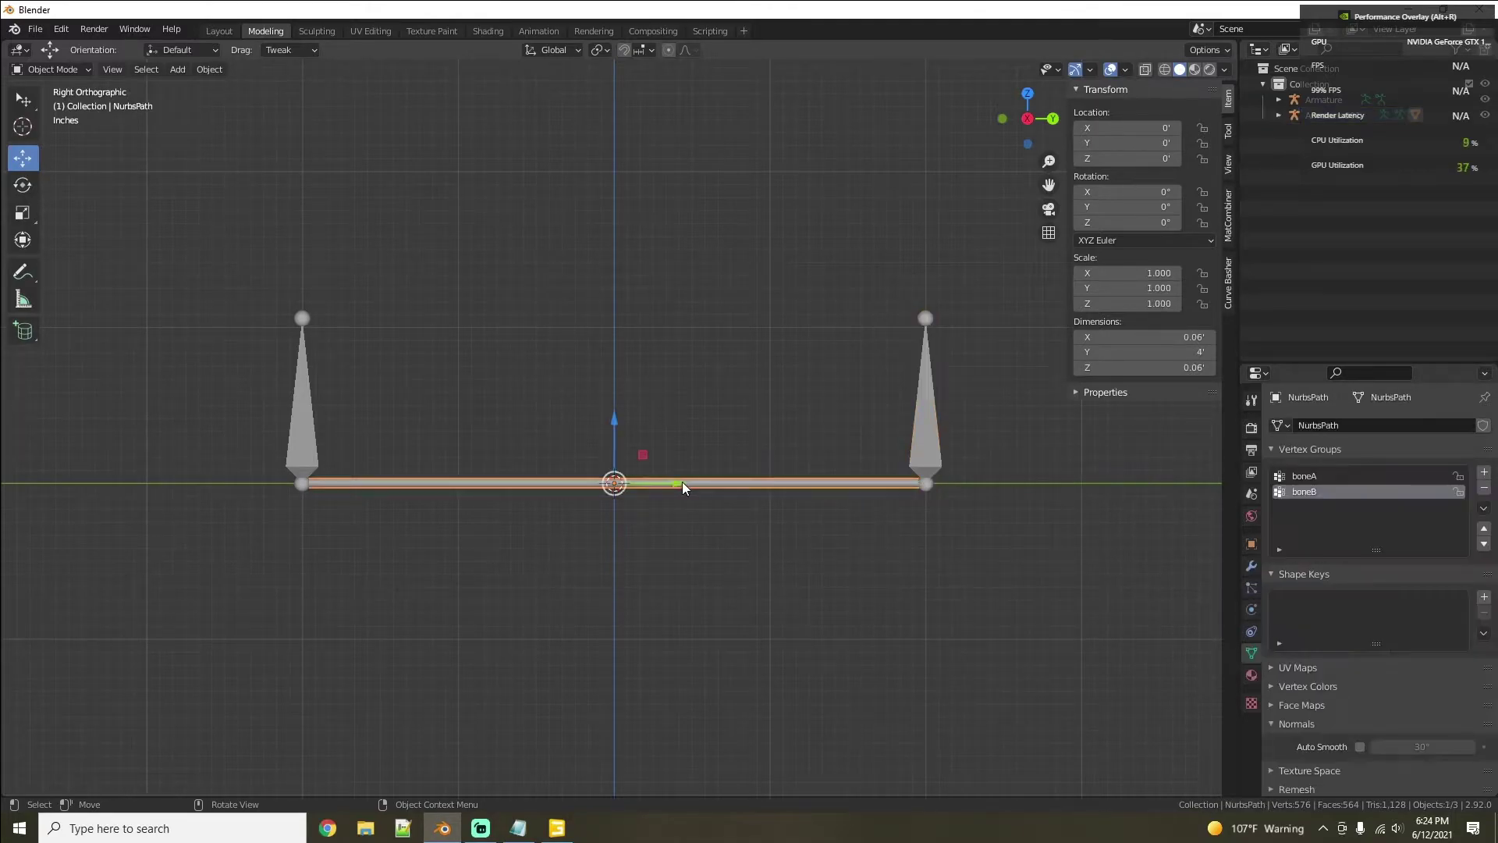
left_click(1311, 478)
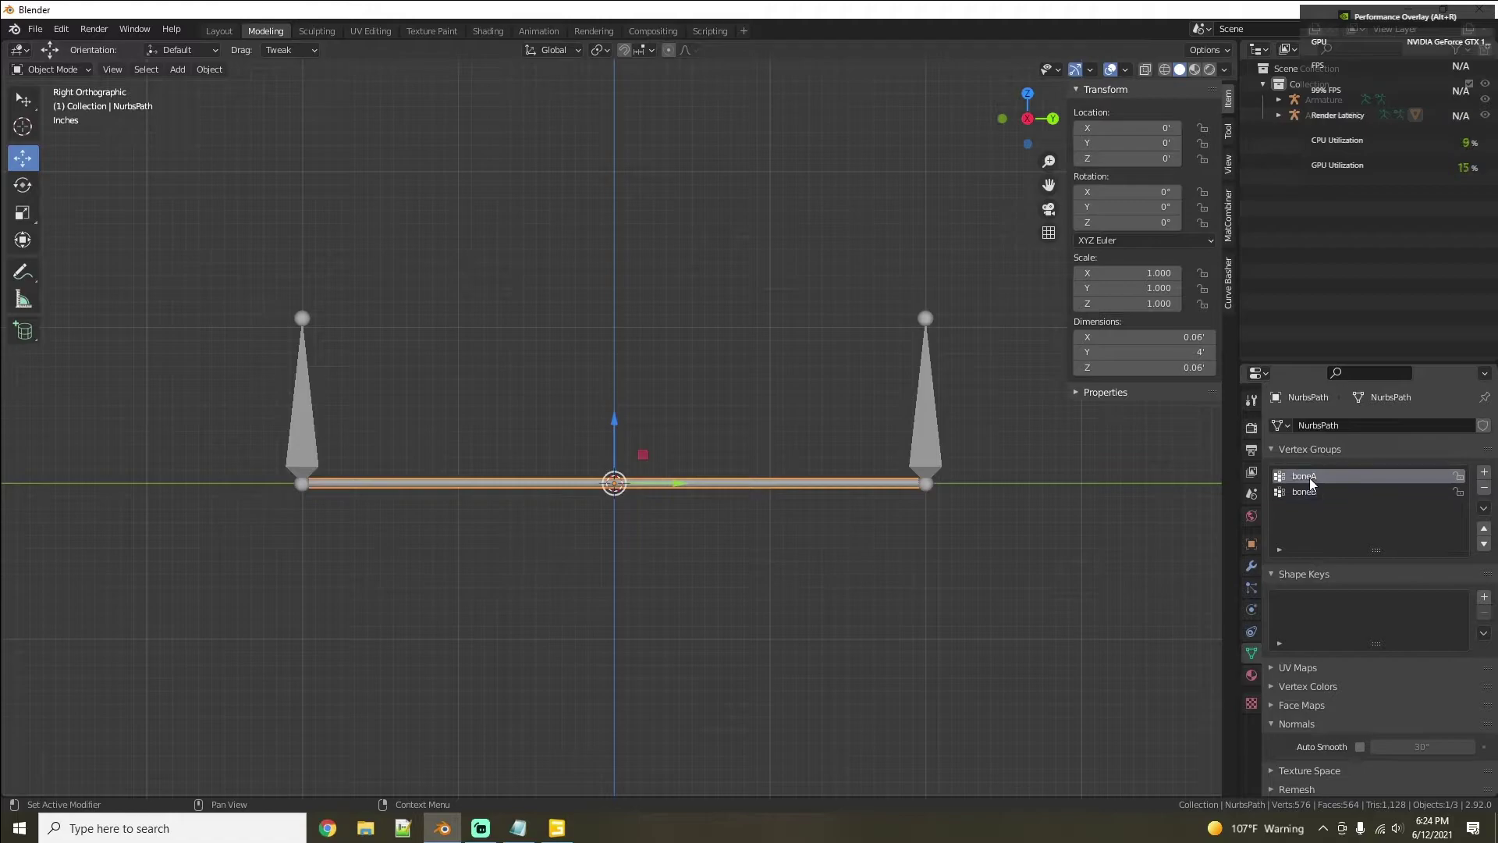
left_click(1309, 492)
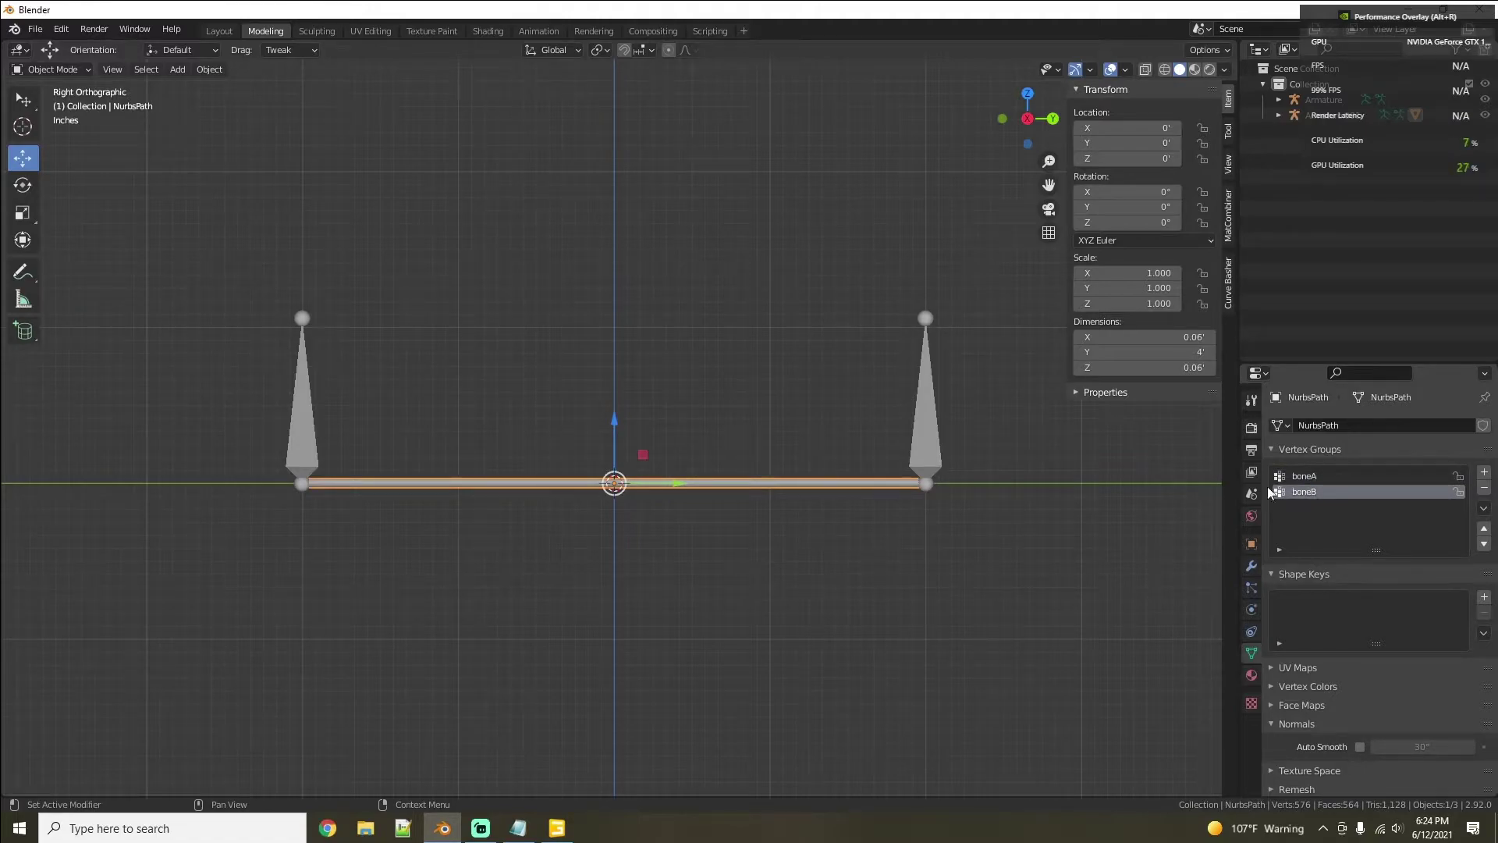
Step: Clear the parent on all objects keeping transformation, then reselect only the NurbsPath
key("a")
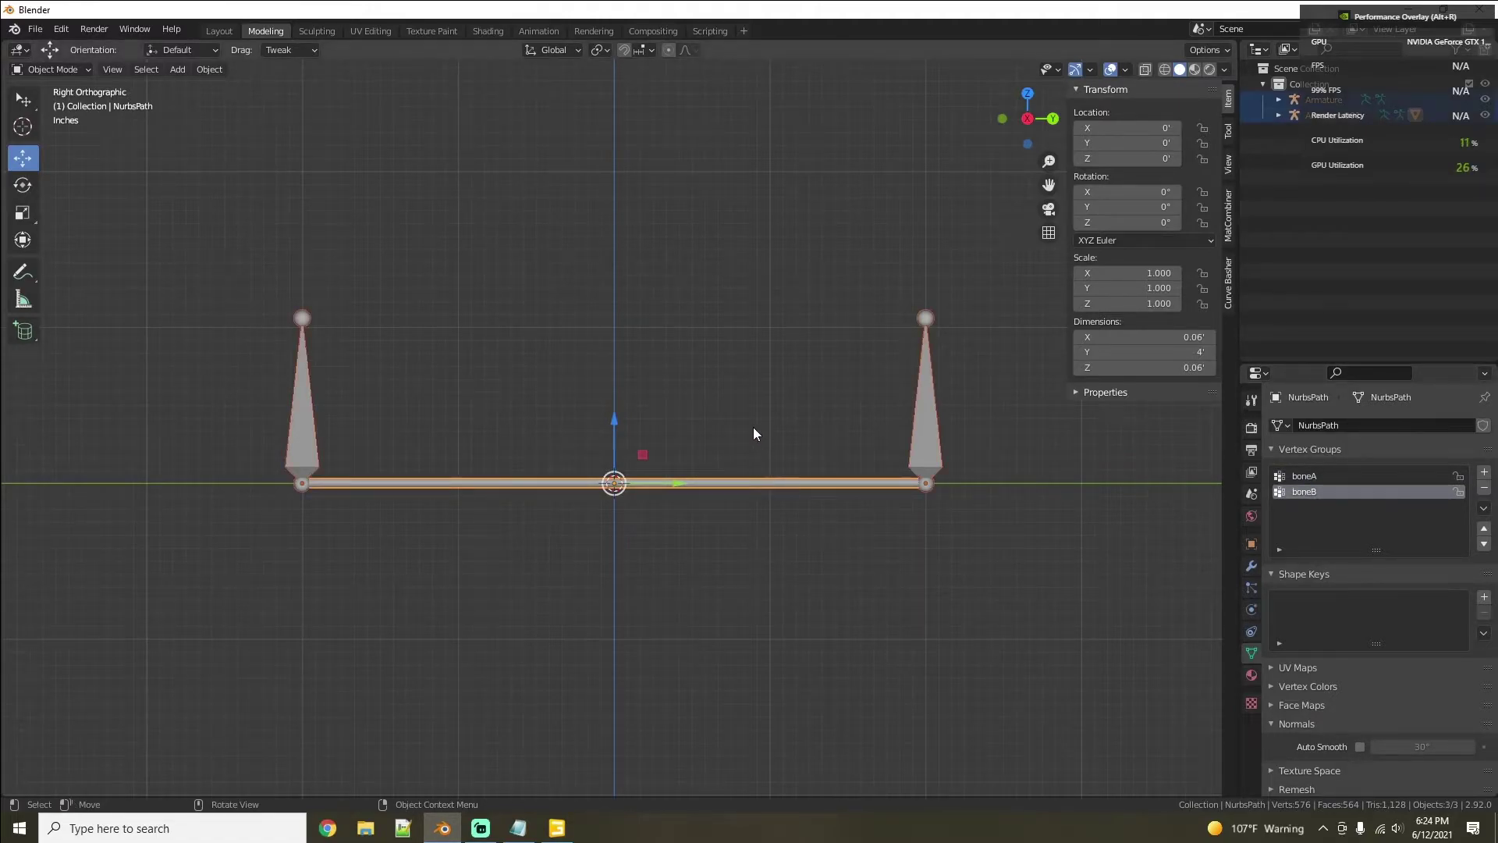
right_click(579, 413)
mouse_move(579, 407)
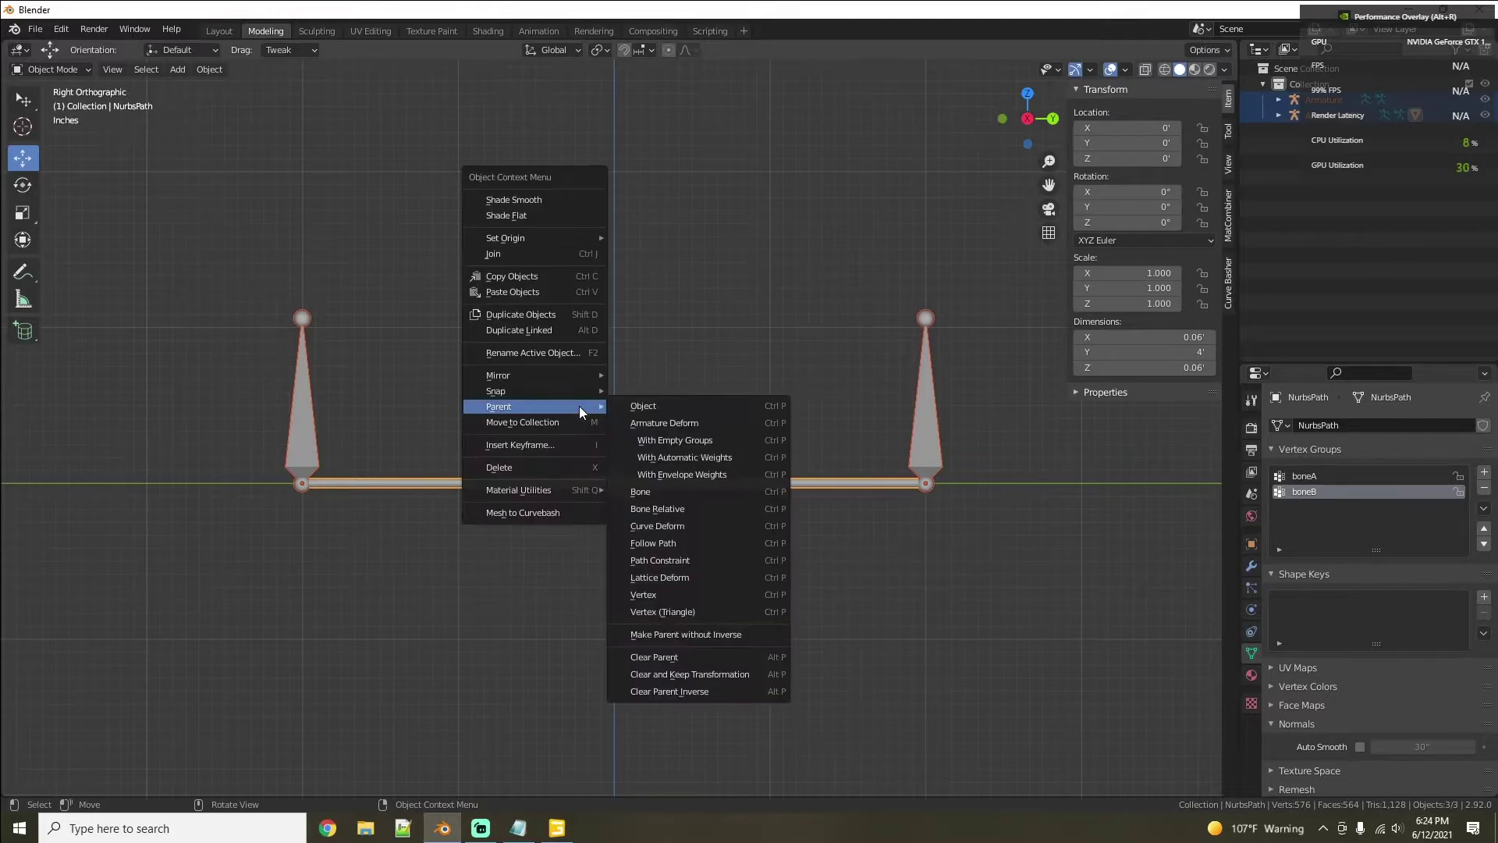
left_click(730, 673)
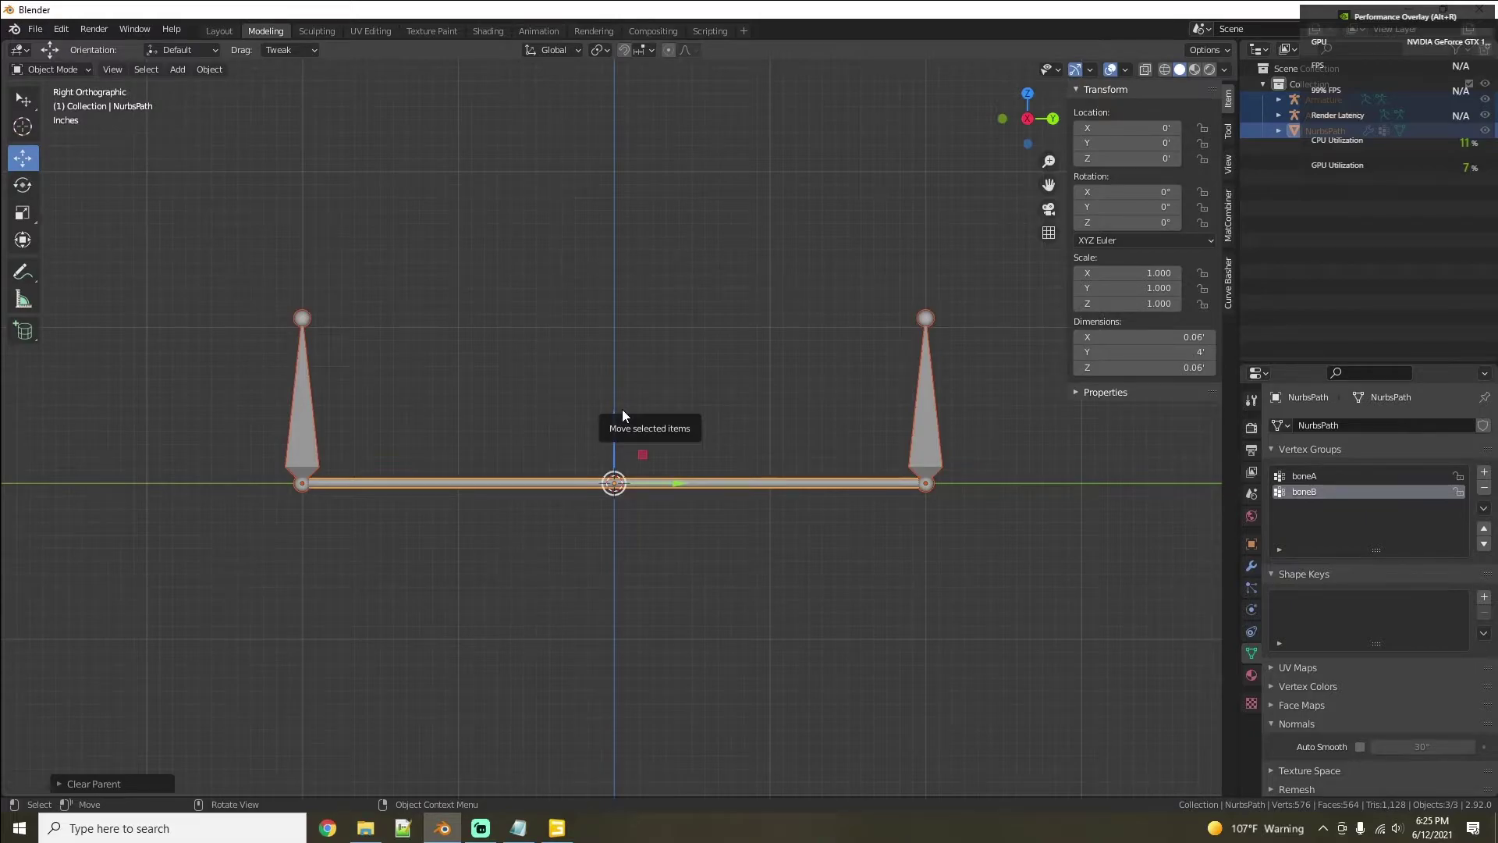
left_click(536, 480)
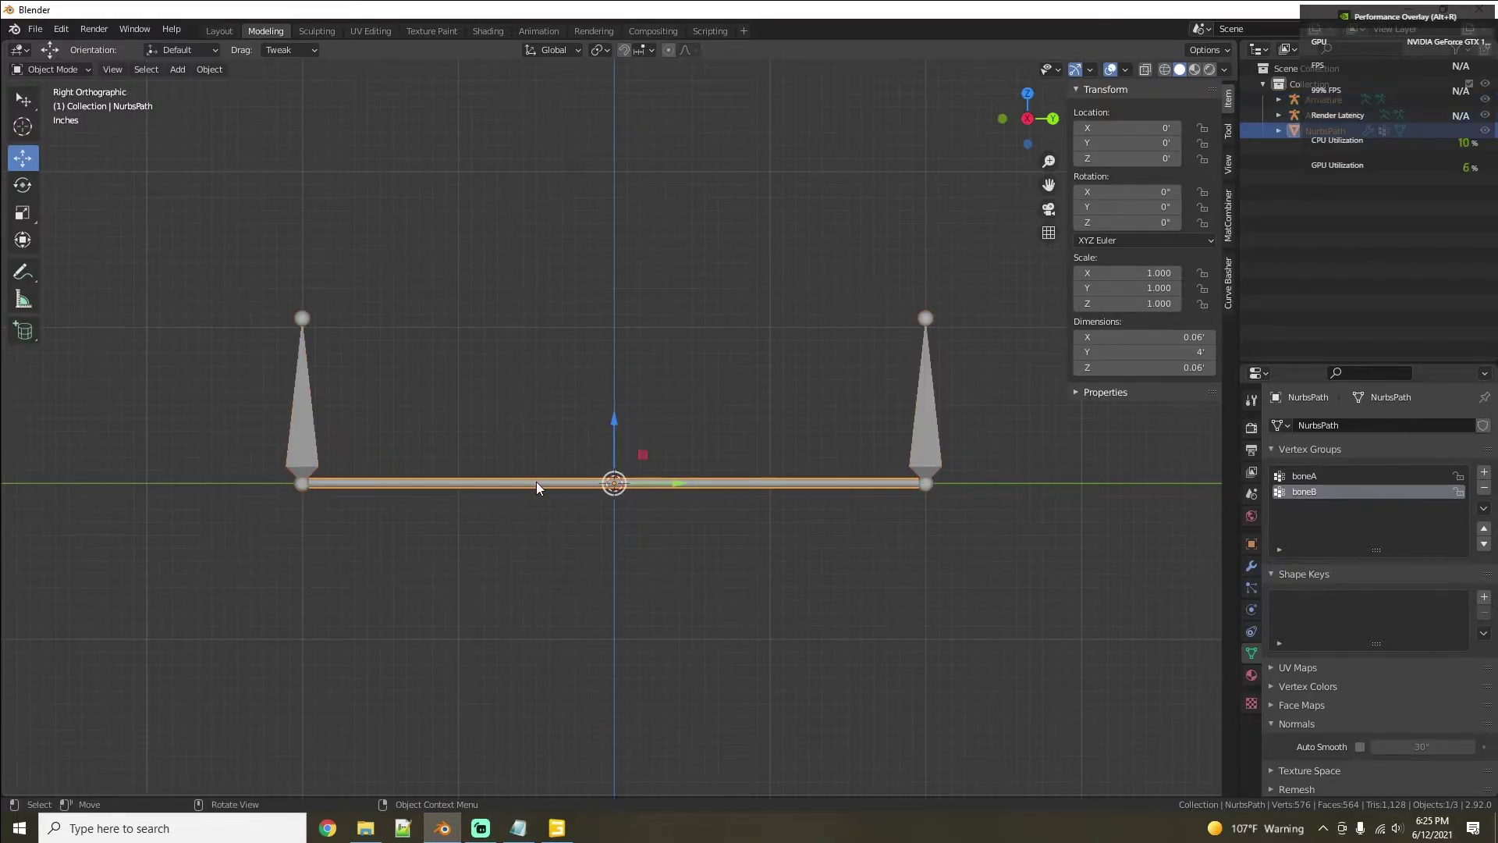
Step: Put the hose into Edit Mode with X-Ray turned on
left_click(50, 69)
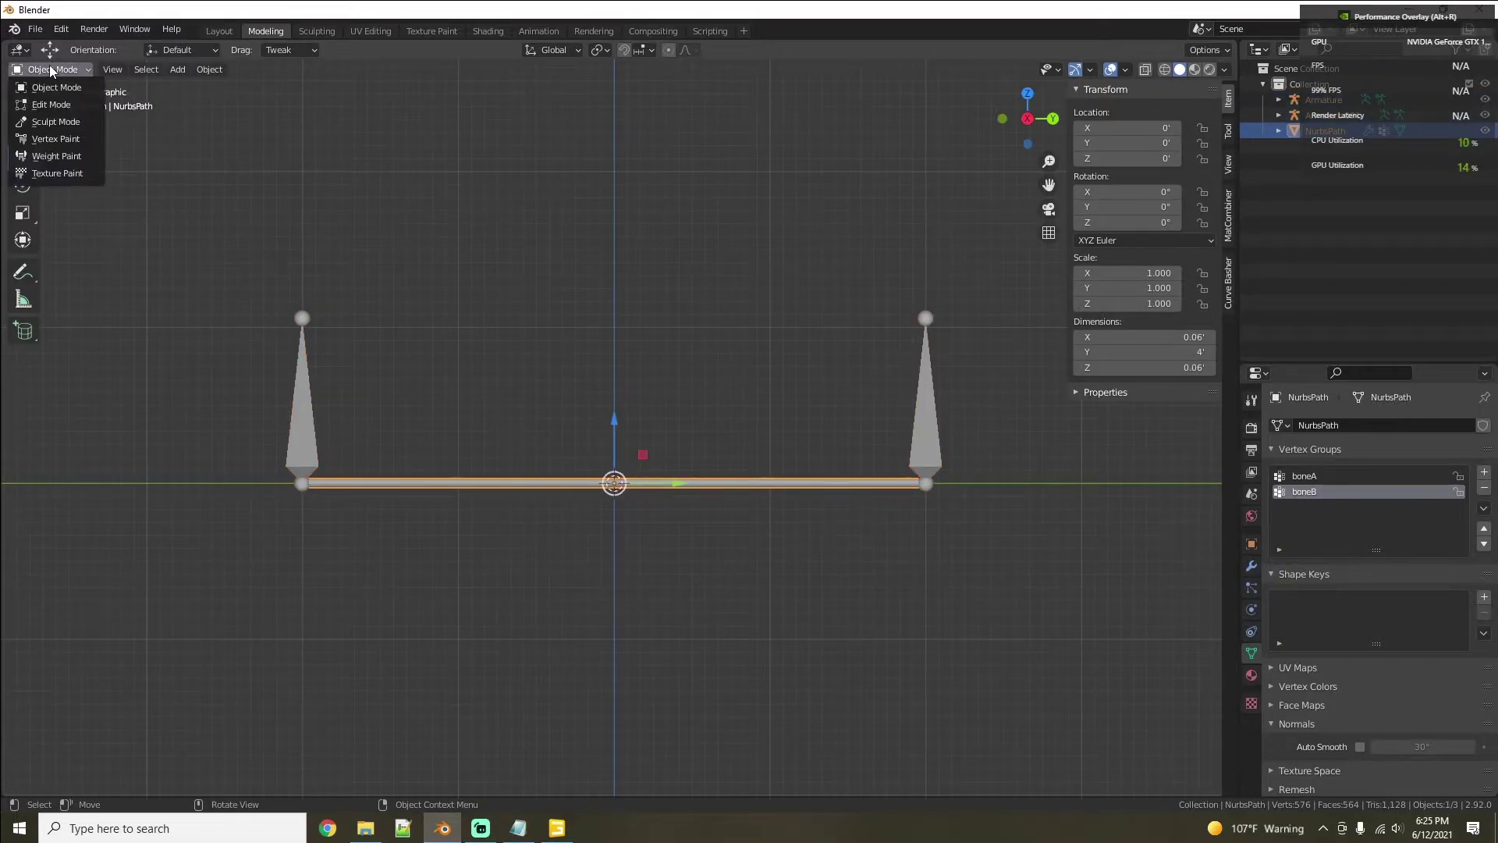
left_click(51, 103)
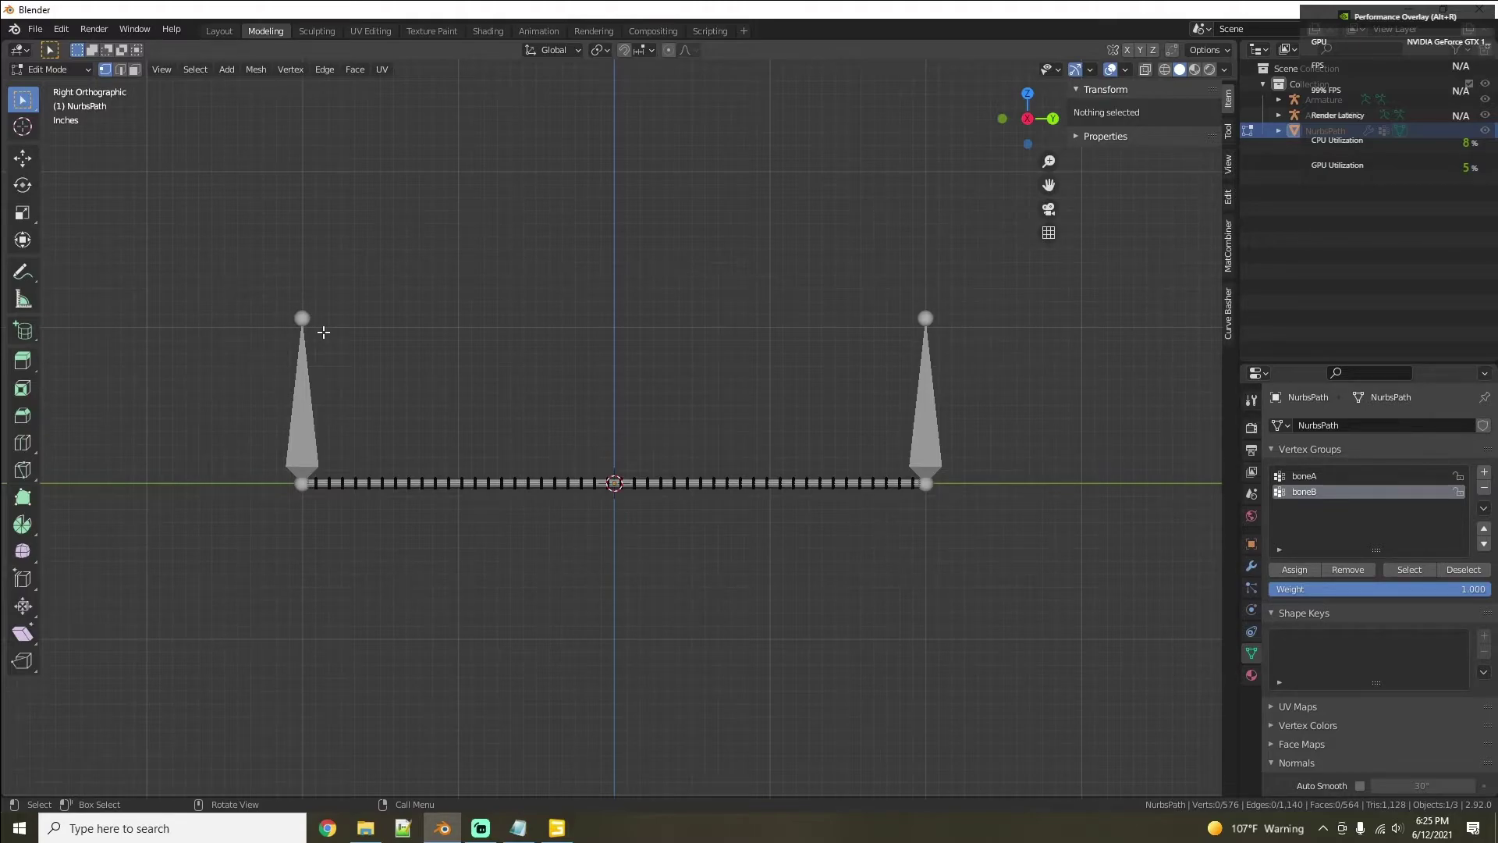
left_click(1146, 68)
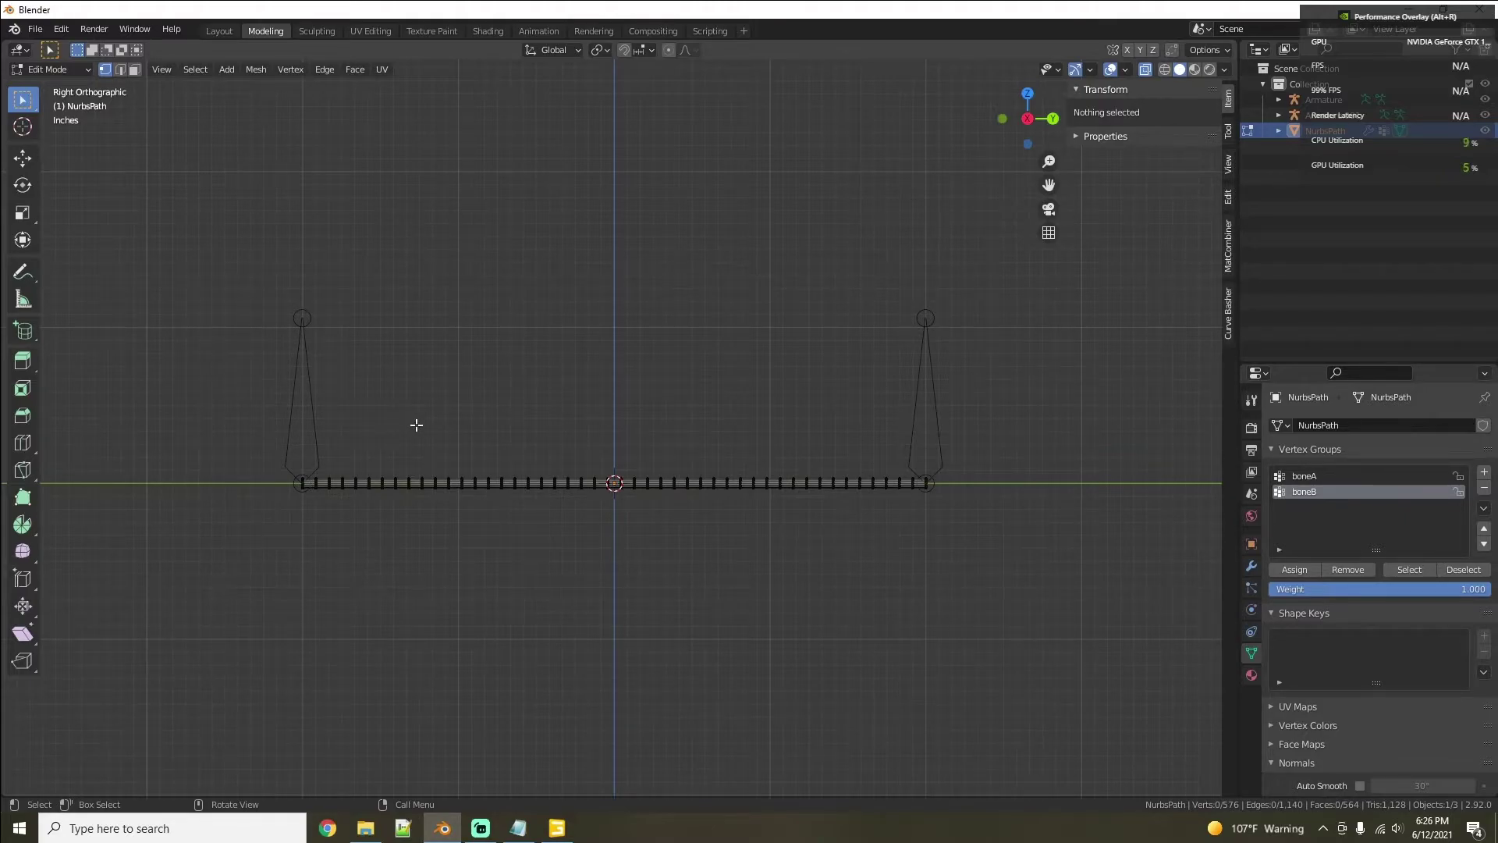
Step: Circle-select the hose's vertices from the left end to the centre
key("c")
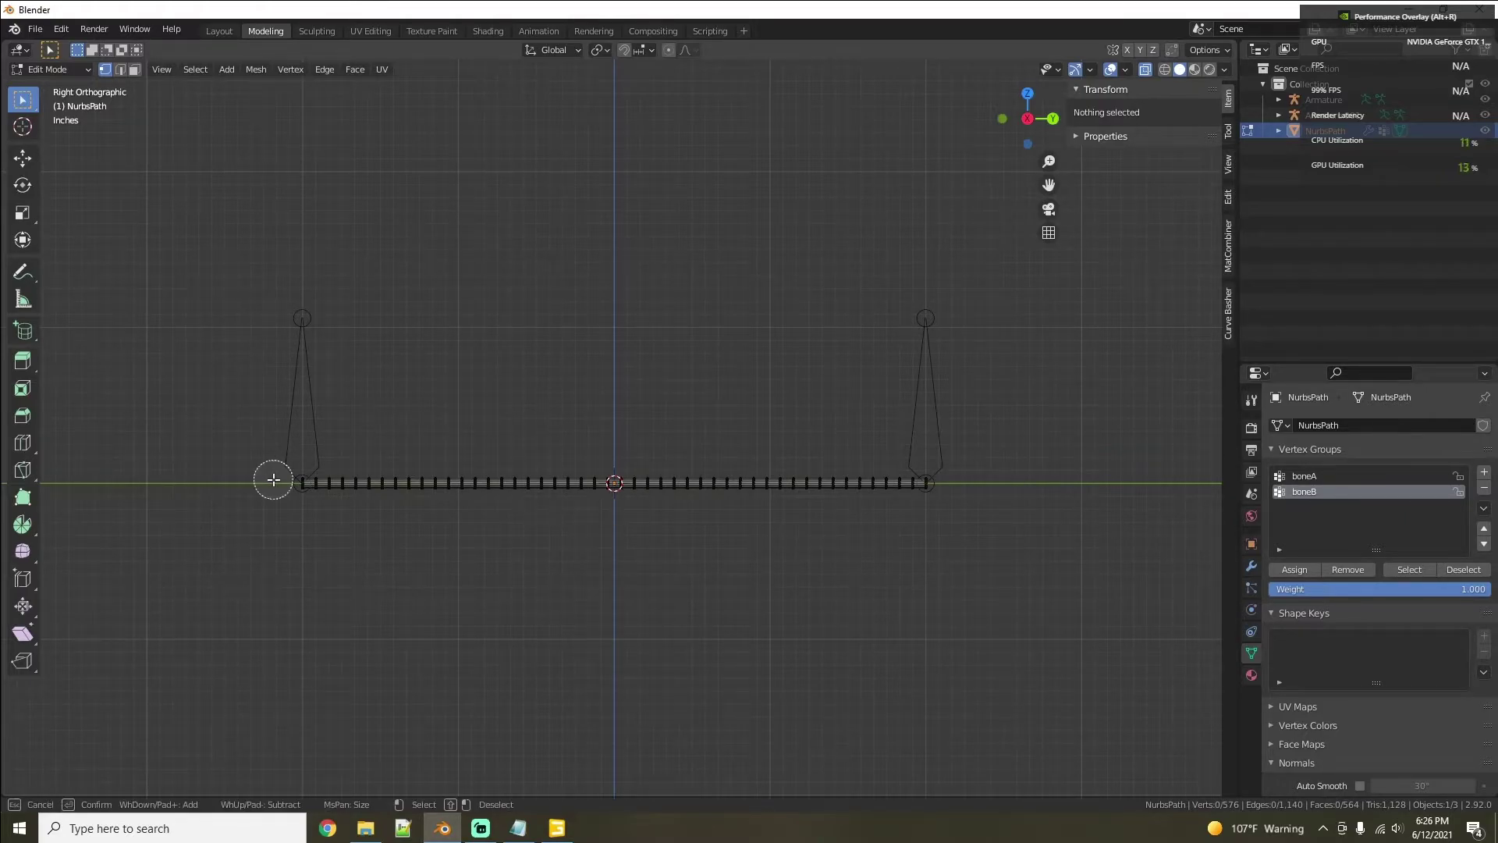
scroll(310, 482, "down", 5)
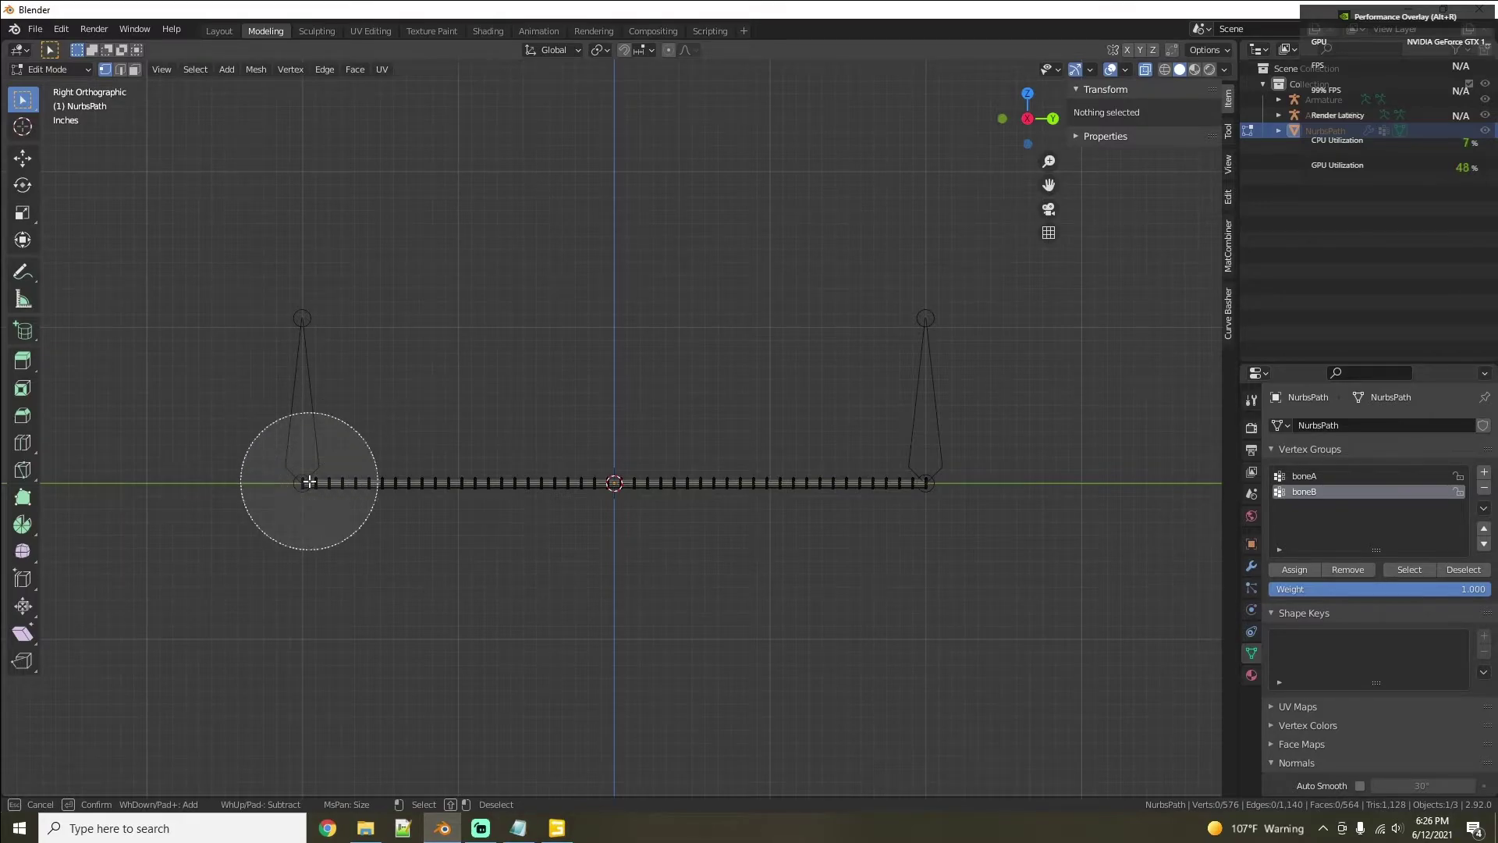
scroll(311, 480, "down", 8)
scroll(337, 478, "up", 4)
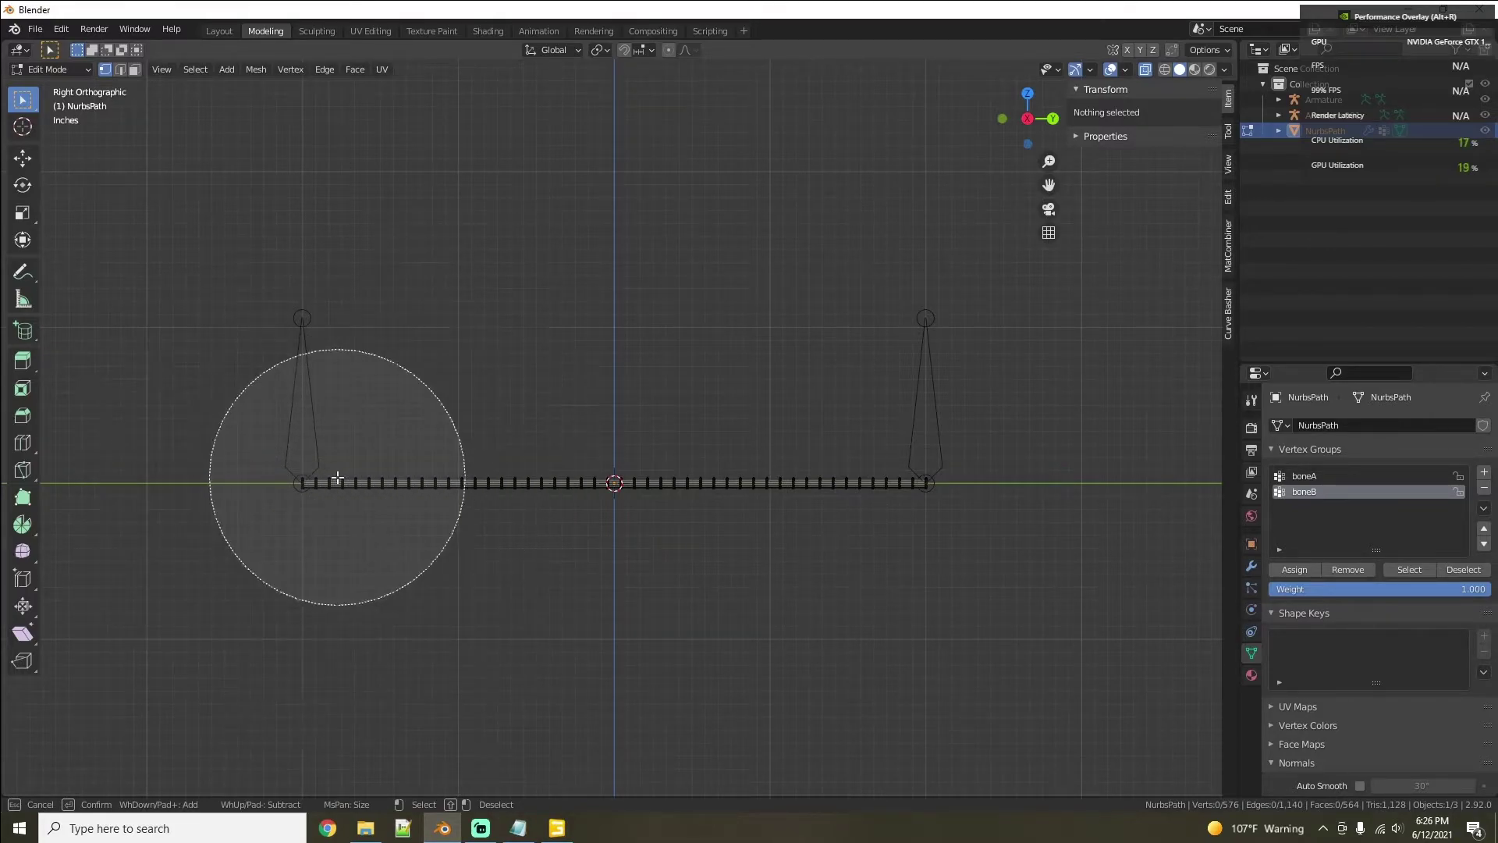
scroll(337, 478, "up", 6)
left_click_drag(297, 483, 598, 484)
right_click(601, 485)
Step: Switch from the boneA to the boneB vertex group and set the assignment weight to 0
scroll(646, 502, "up", 3)
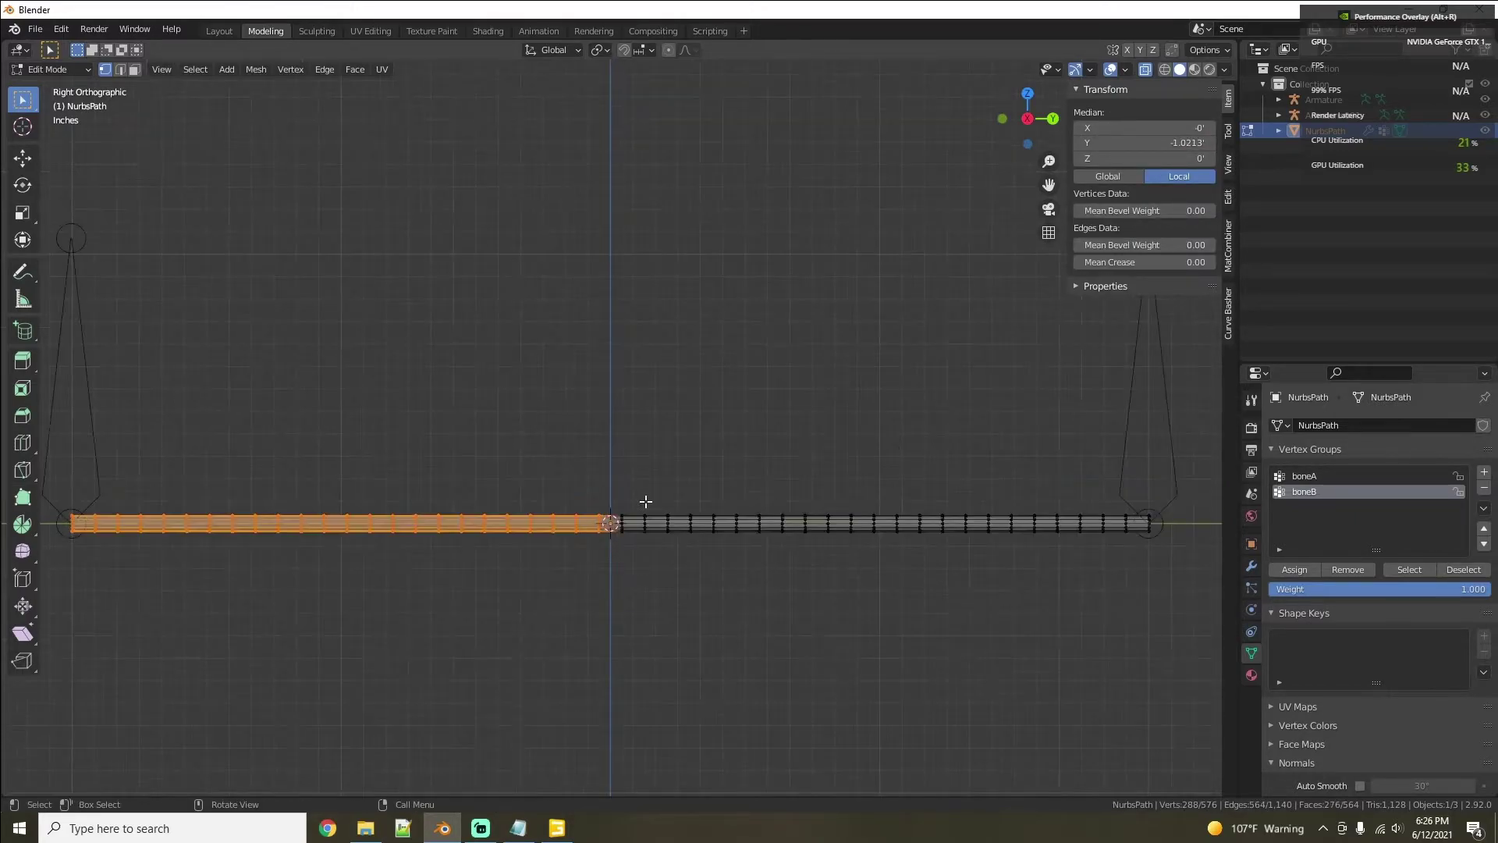
scroll(636, 536, "up", 2)
scroll(629, 515, "up", 2)
scroll(568, 515, "down", 2, "shift")
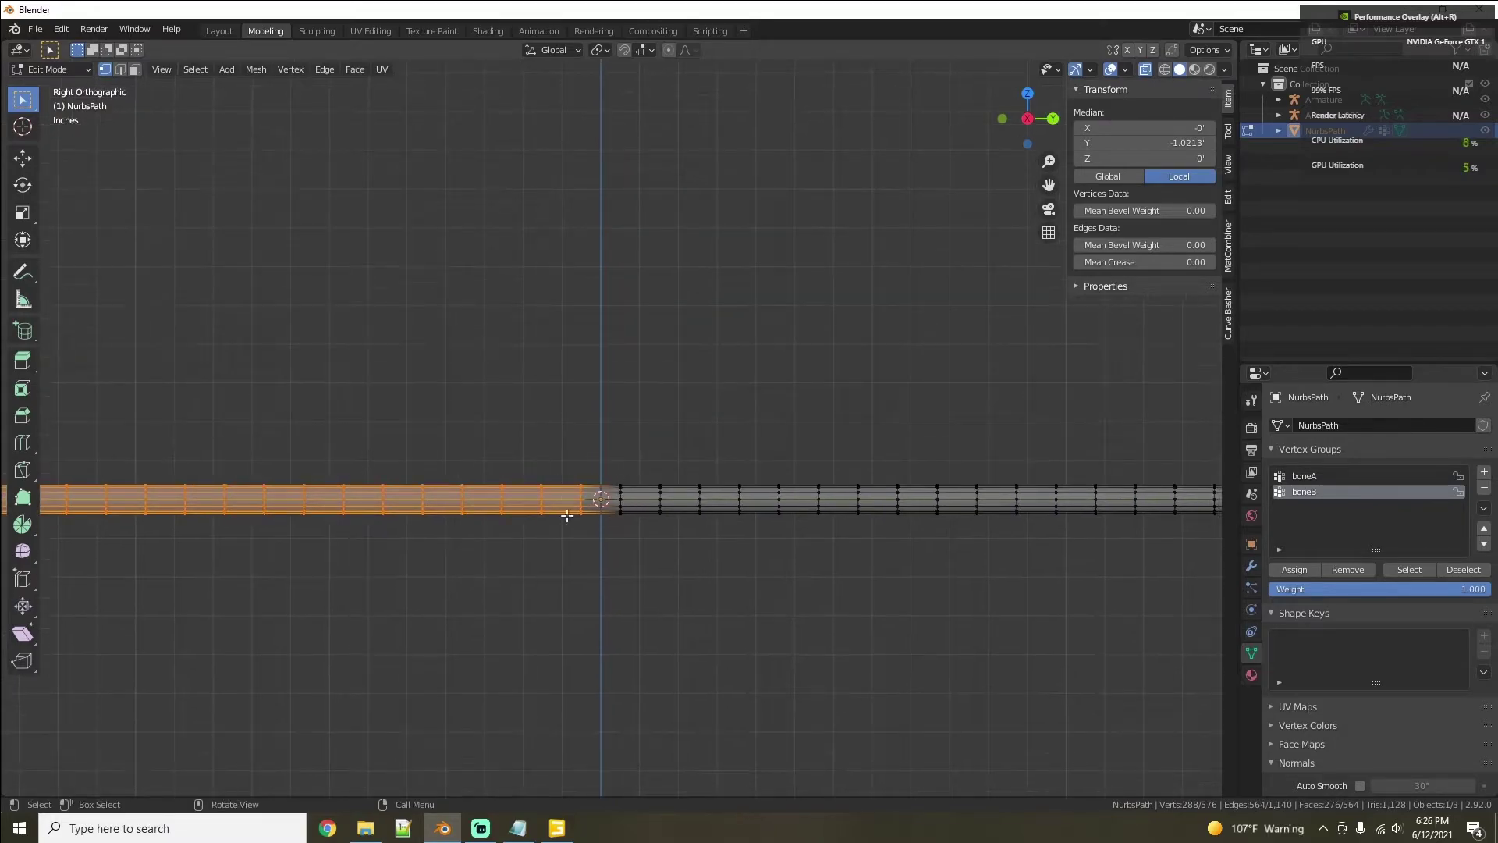
scroll(595, 511, "down", 5)
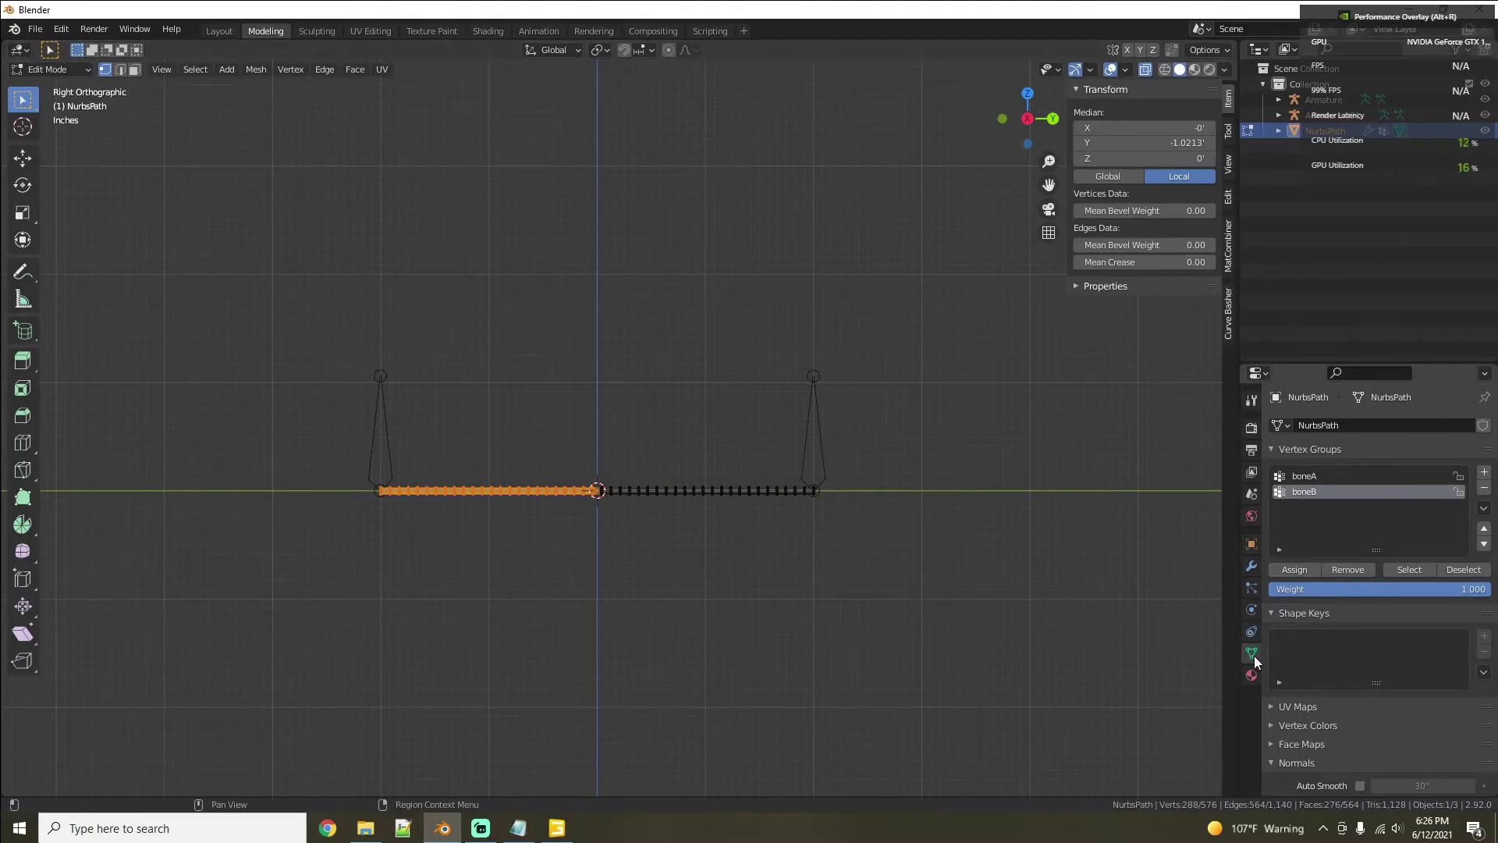
left_click(1303, 478)
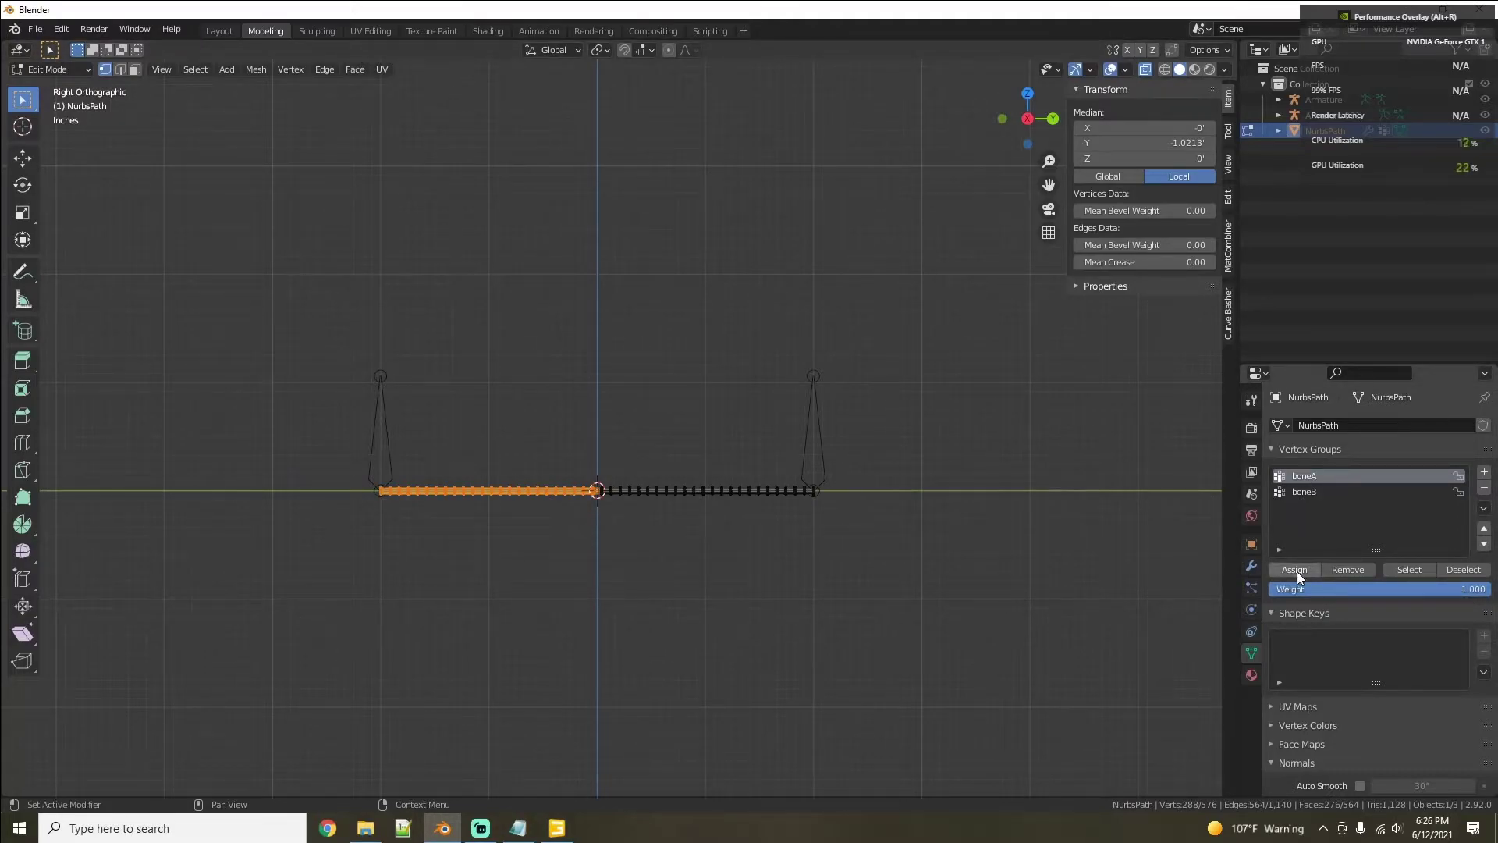
left_click(1309, 491)
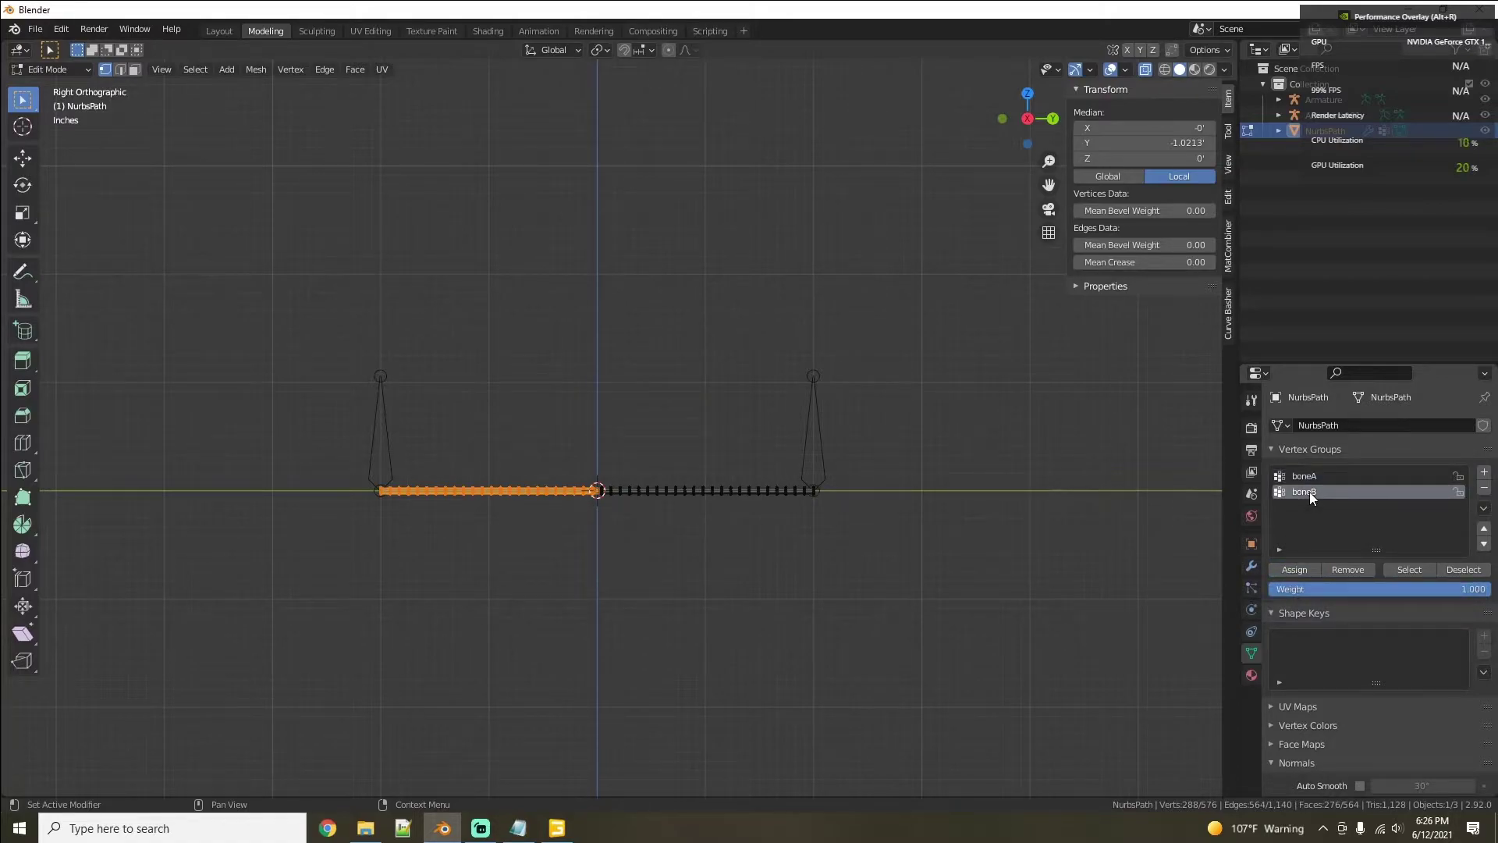
left_click(1346, 588)
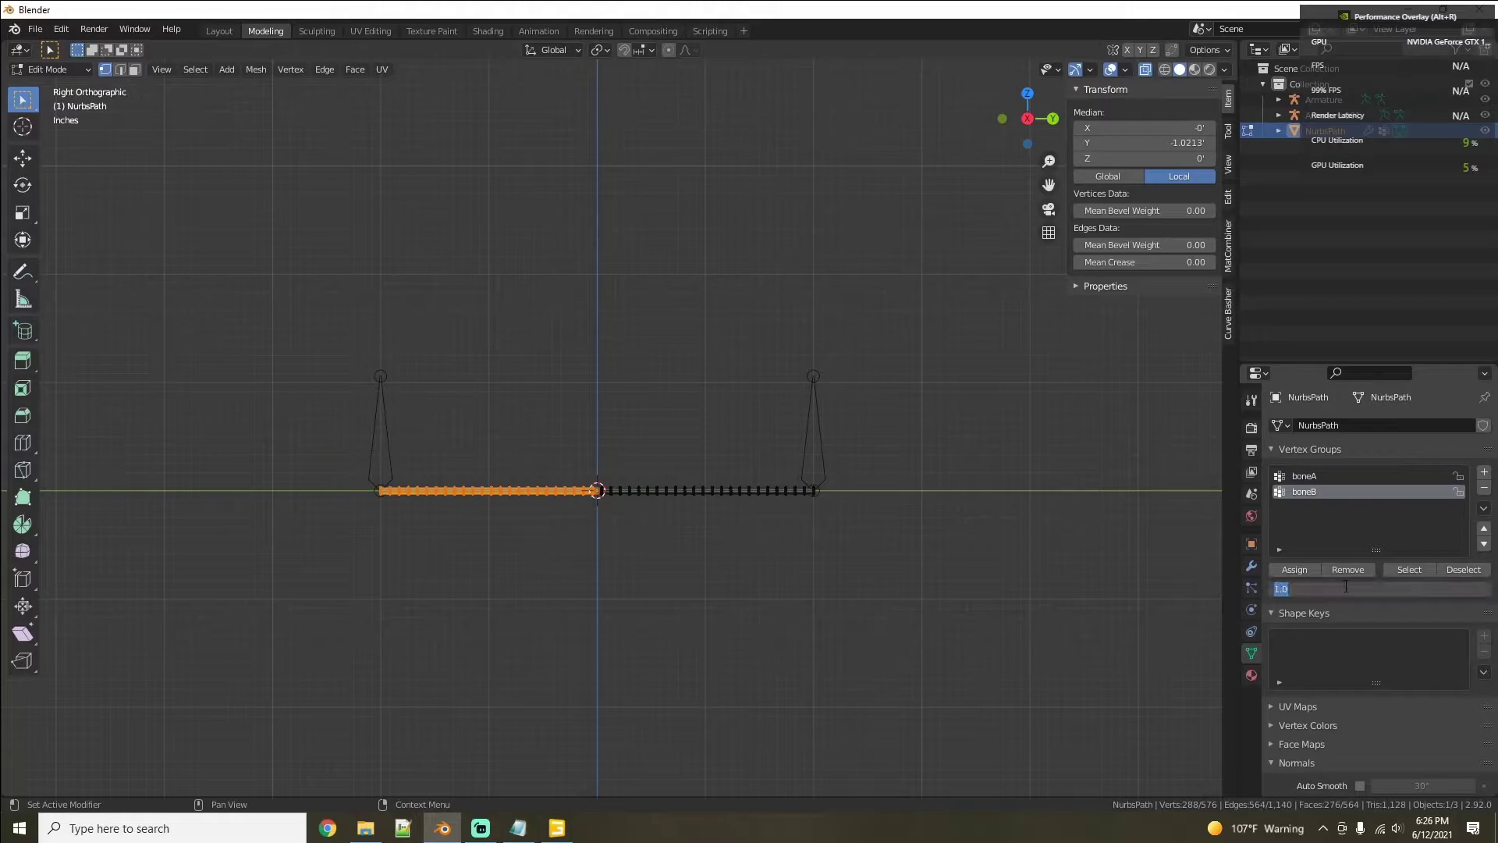
type("0")
key("Return")
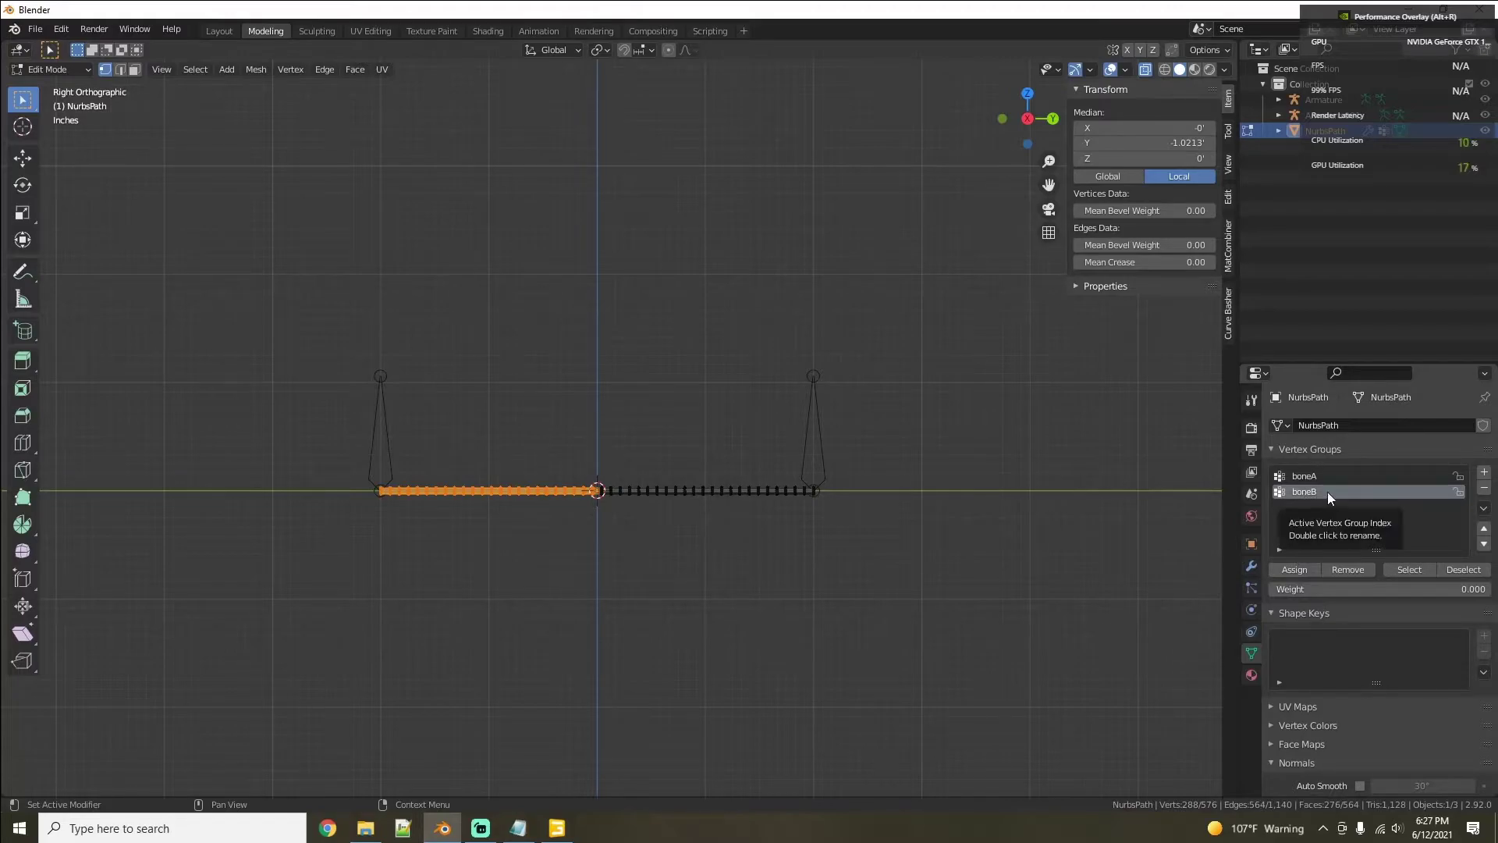
right_click(398, 525)
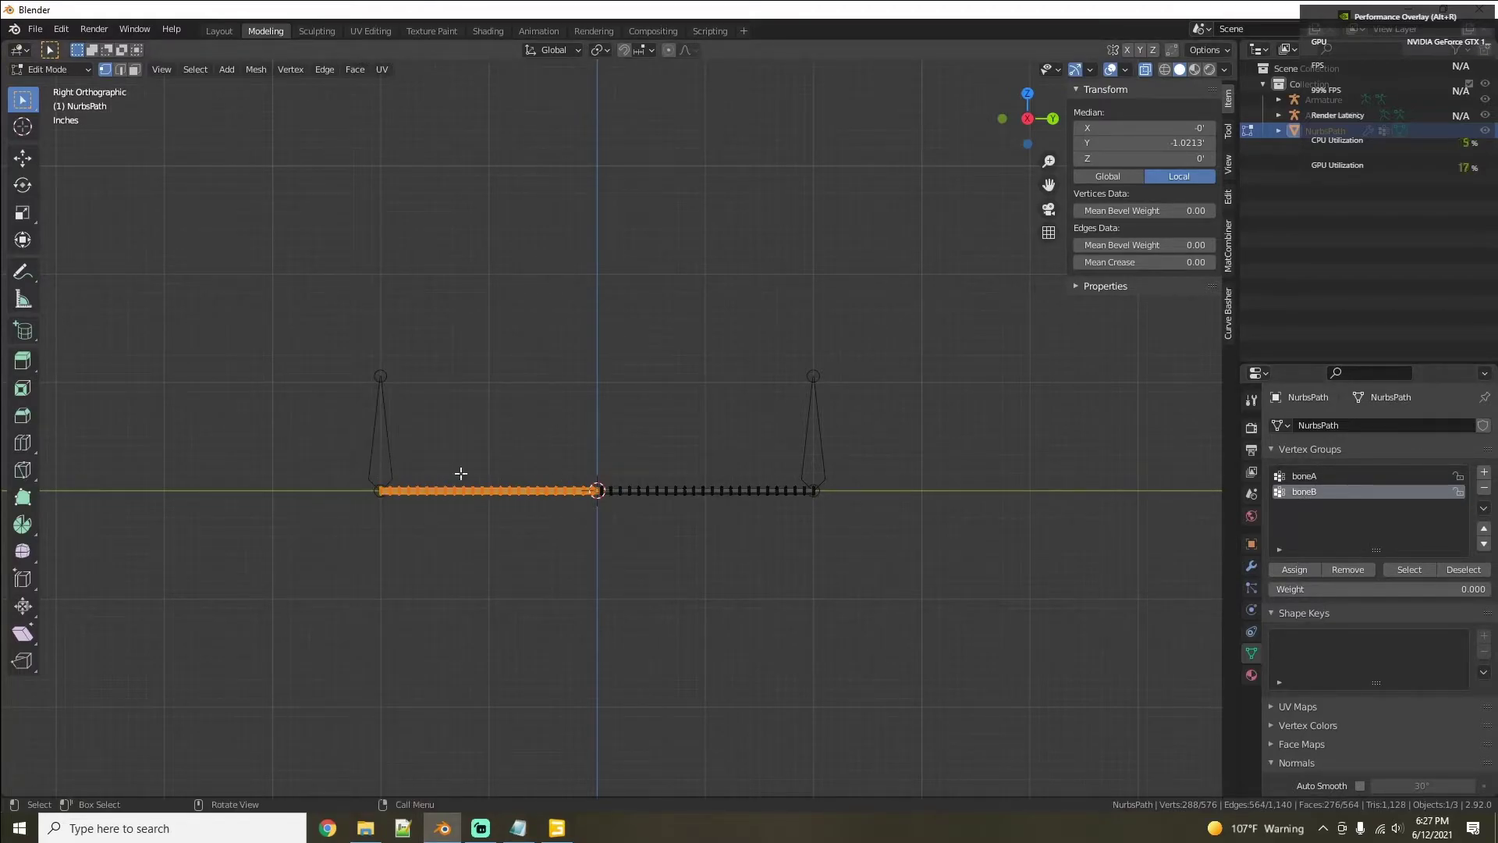
Step: Invert the selection to the hose's right half and assign it to boneA at weight 0
left_click(1305, 476)
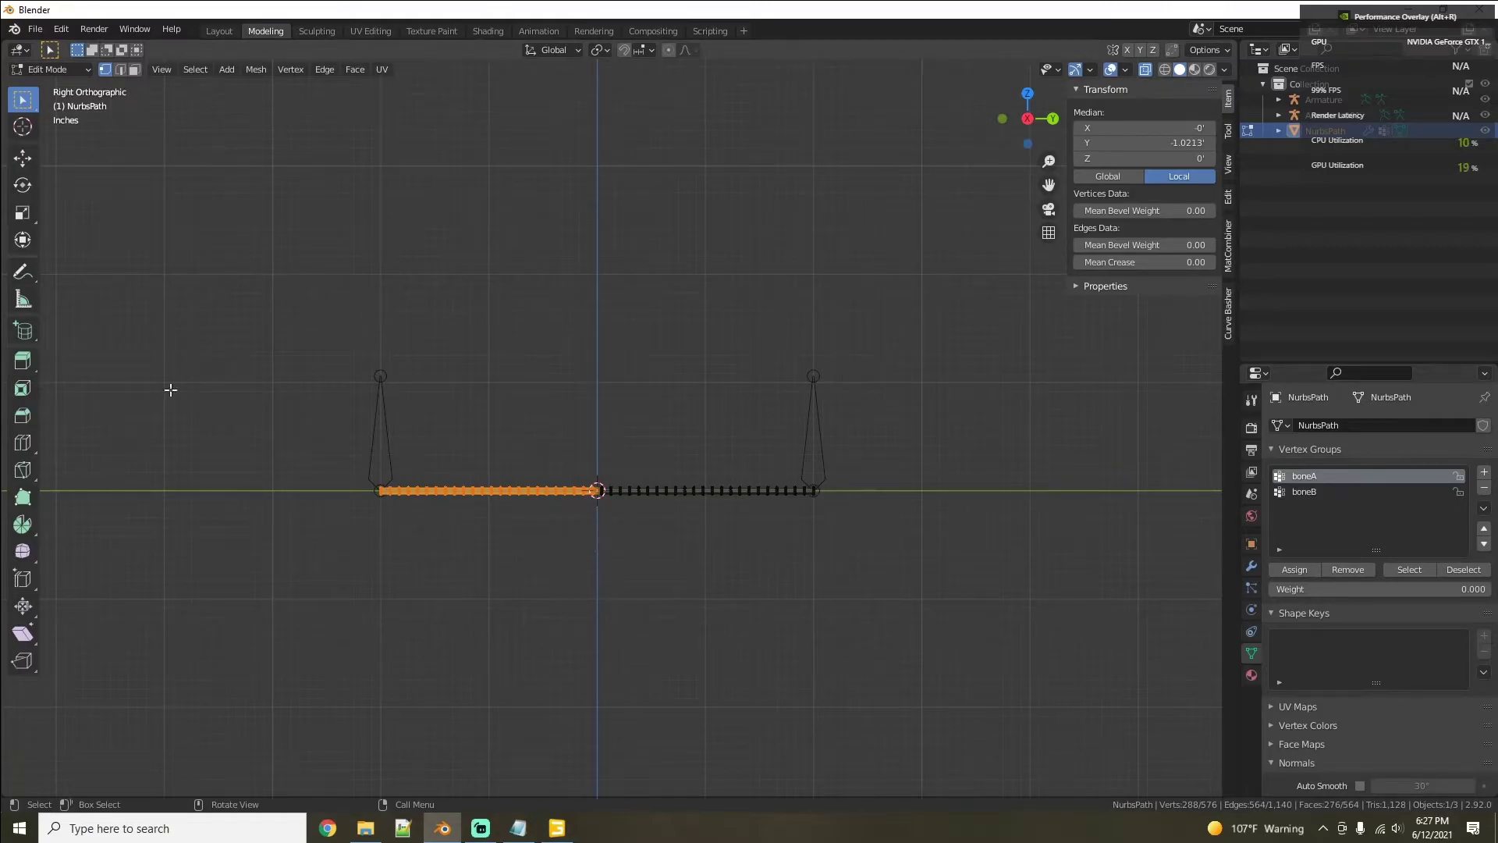
left_click(208, 72)
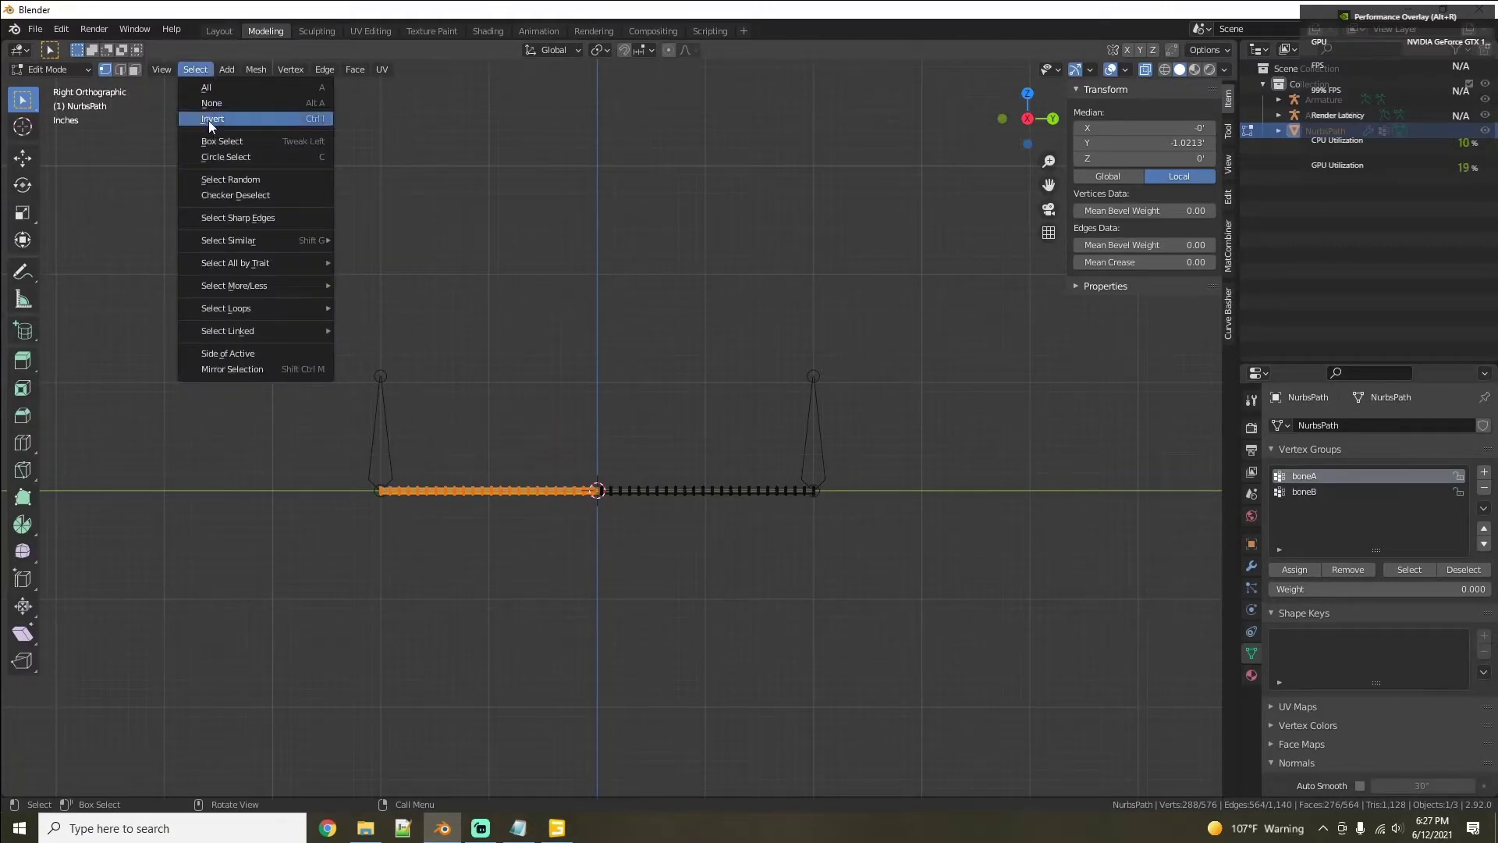
left_click(209, 120)
scroll(605, 495, "up", 5)
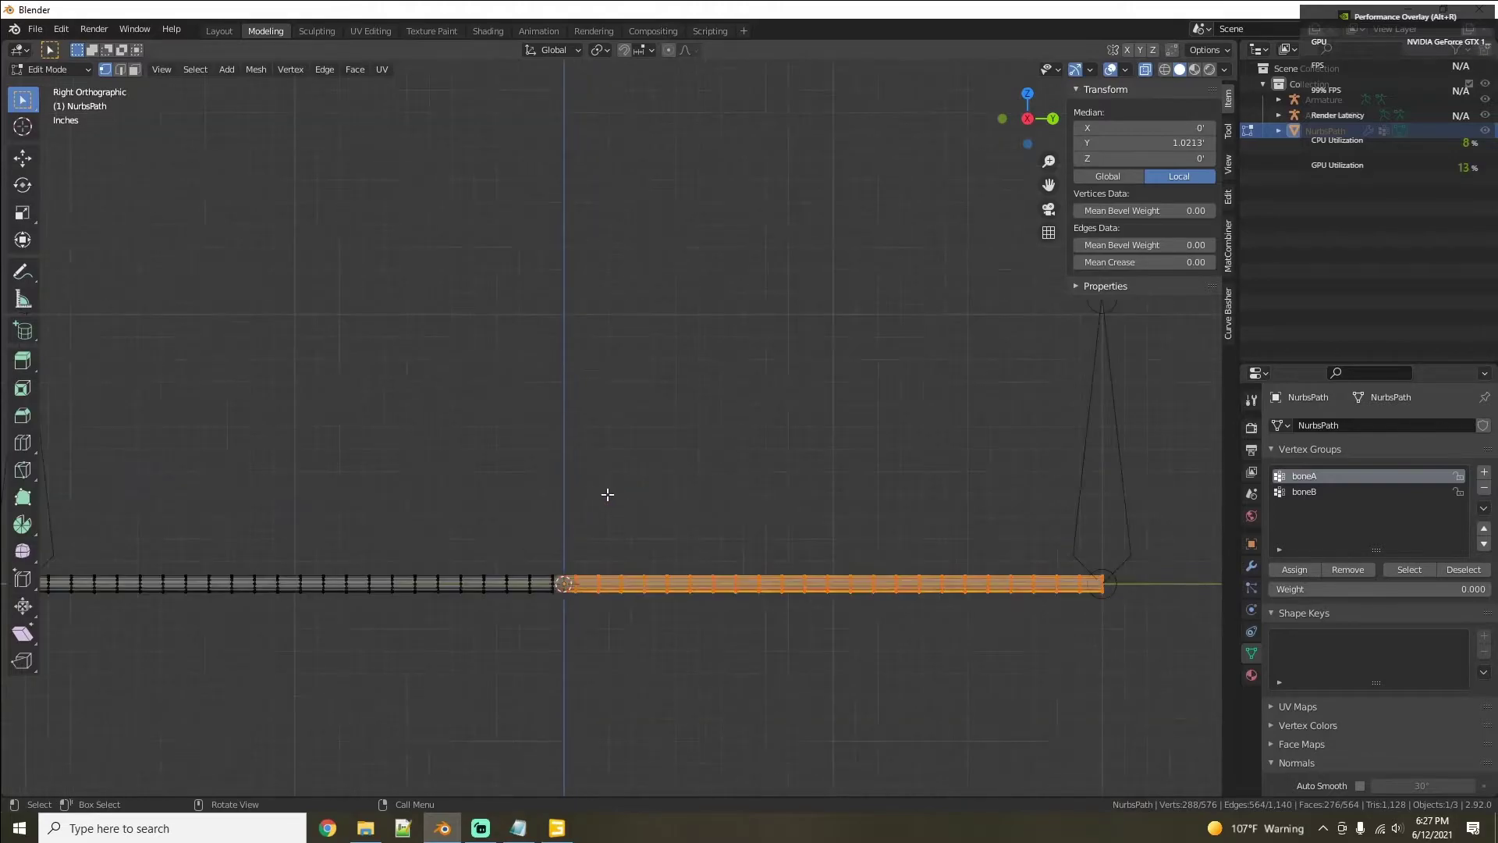
scroll(659, 519, "down", 5)
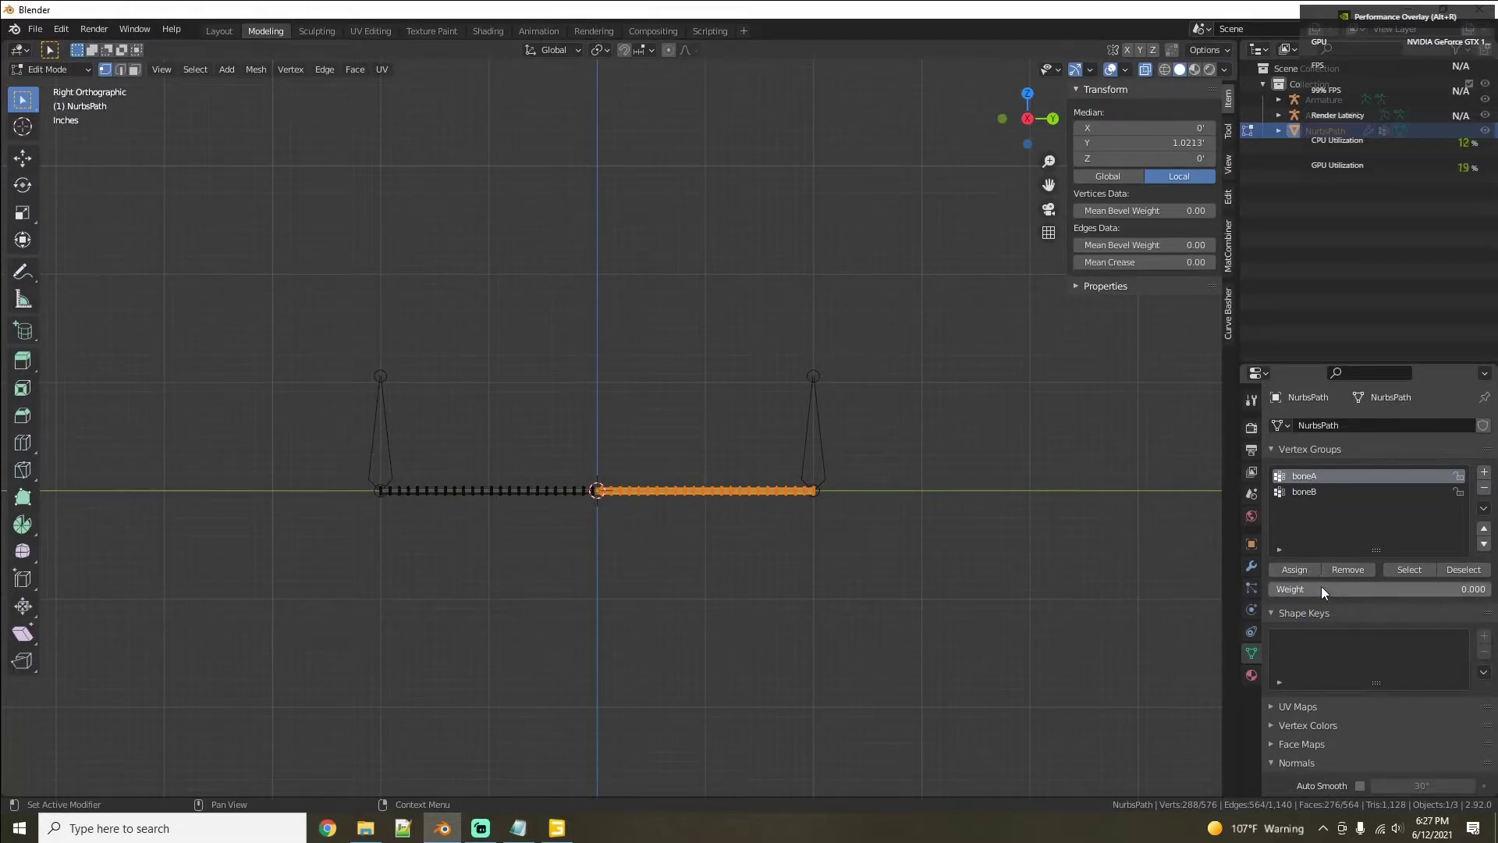
left_click(1296, 570)
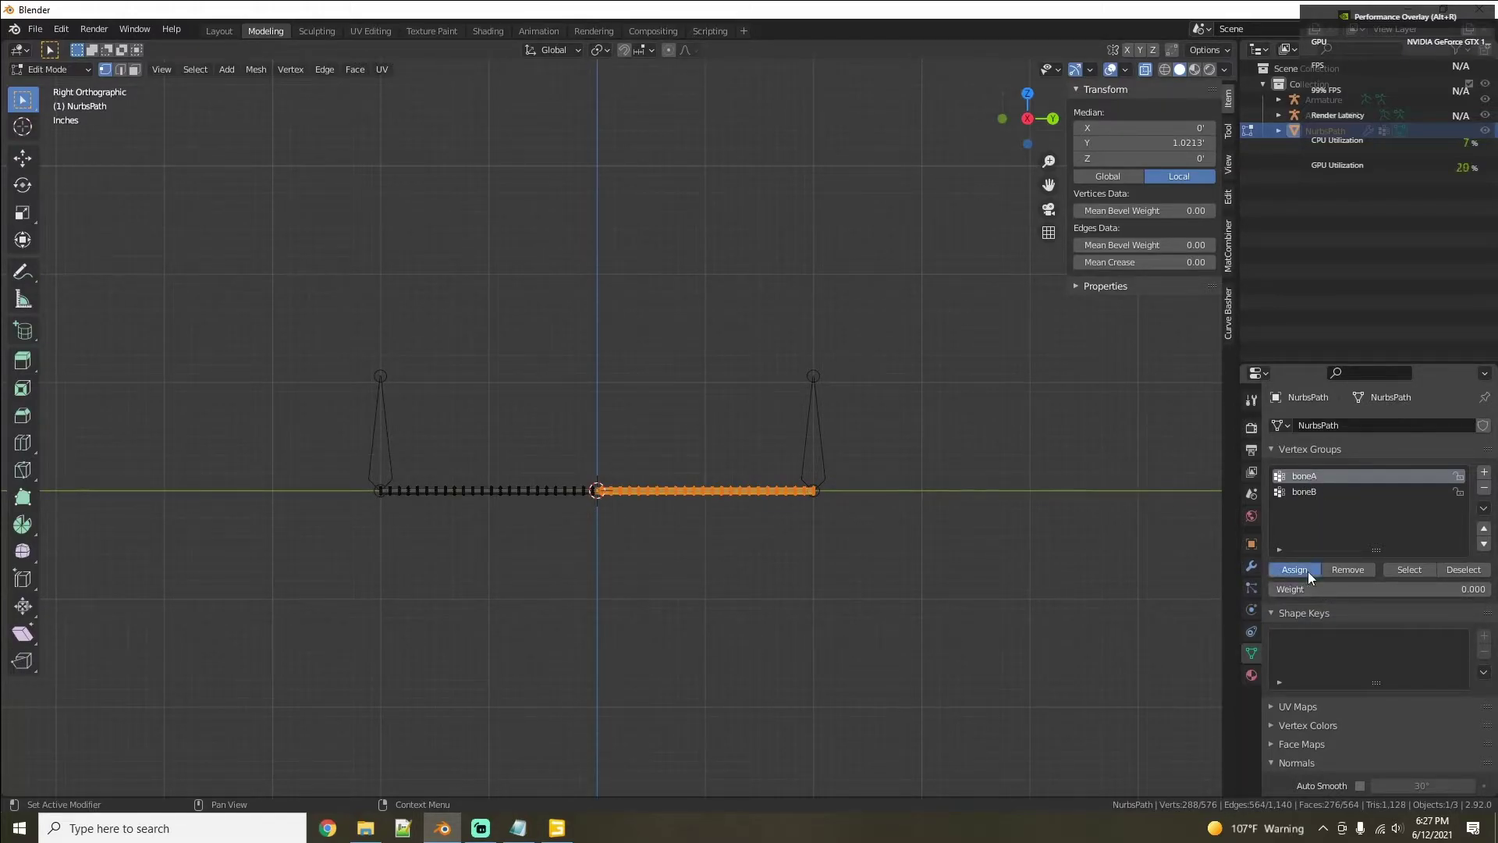
Step: Switch to the boneB vertex group and set the assignment weight to 1
left_click(1306, 493)
left_click(1364, 588)
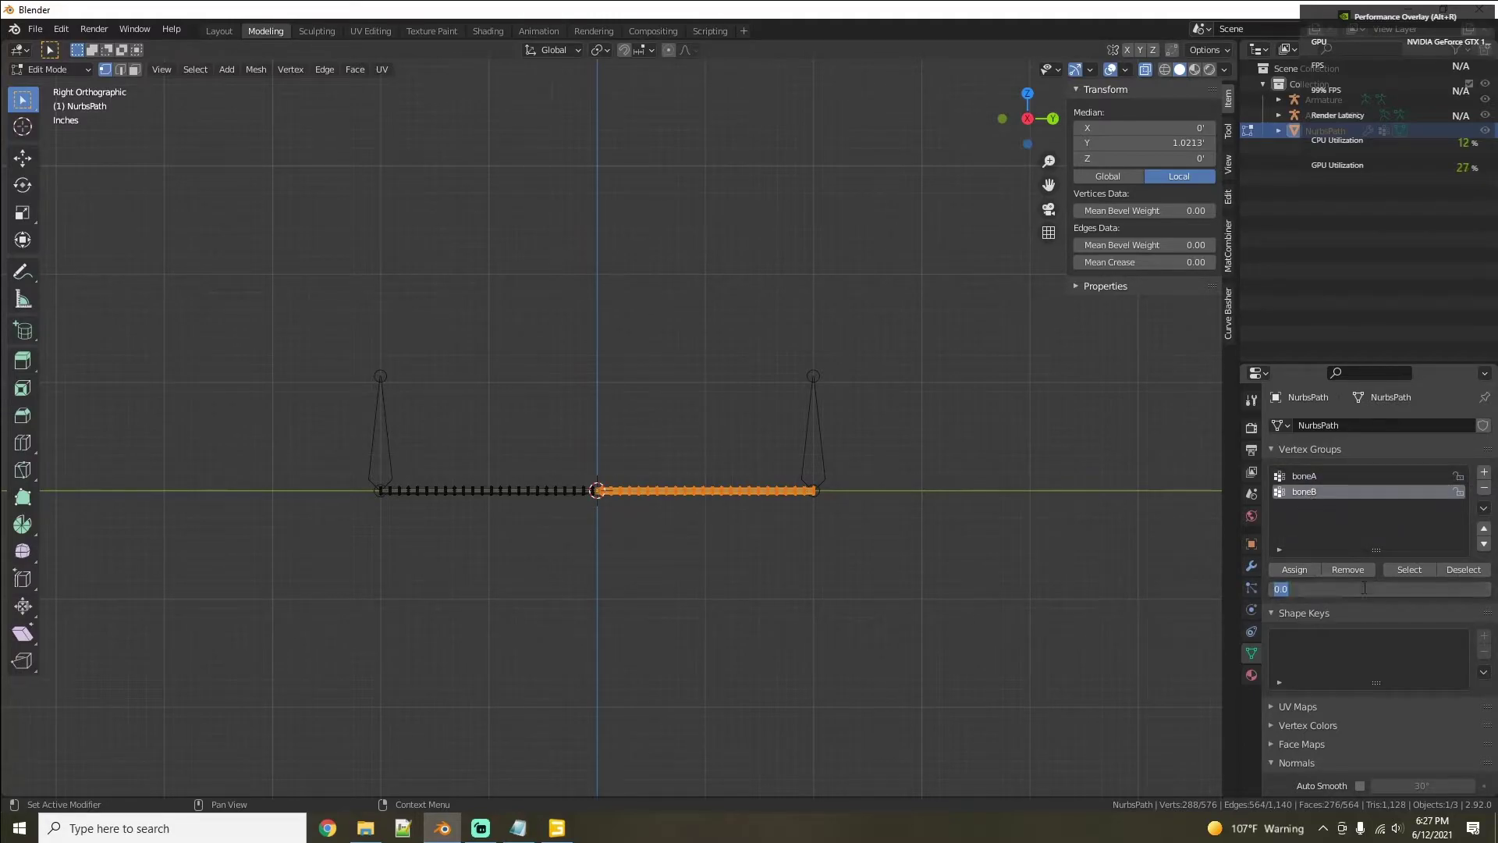
type("1")
key("Return")
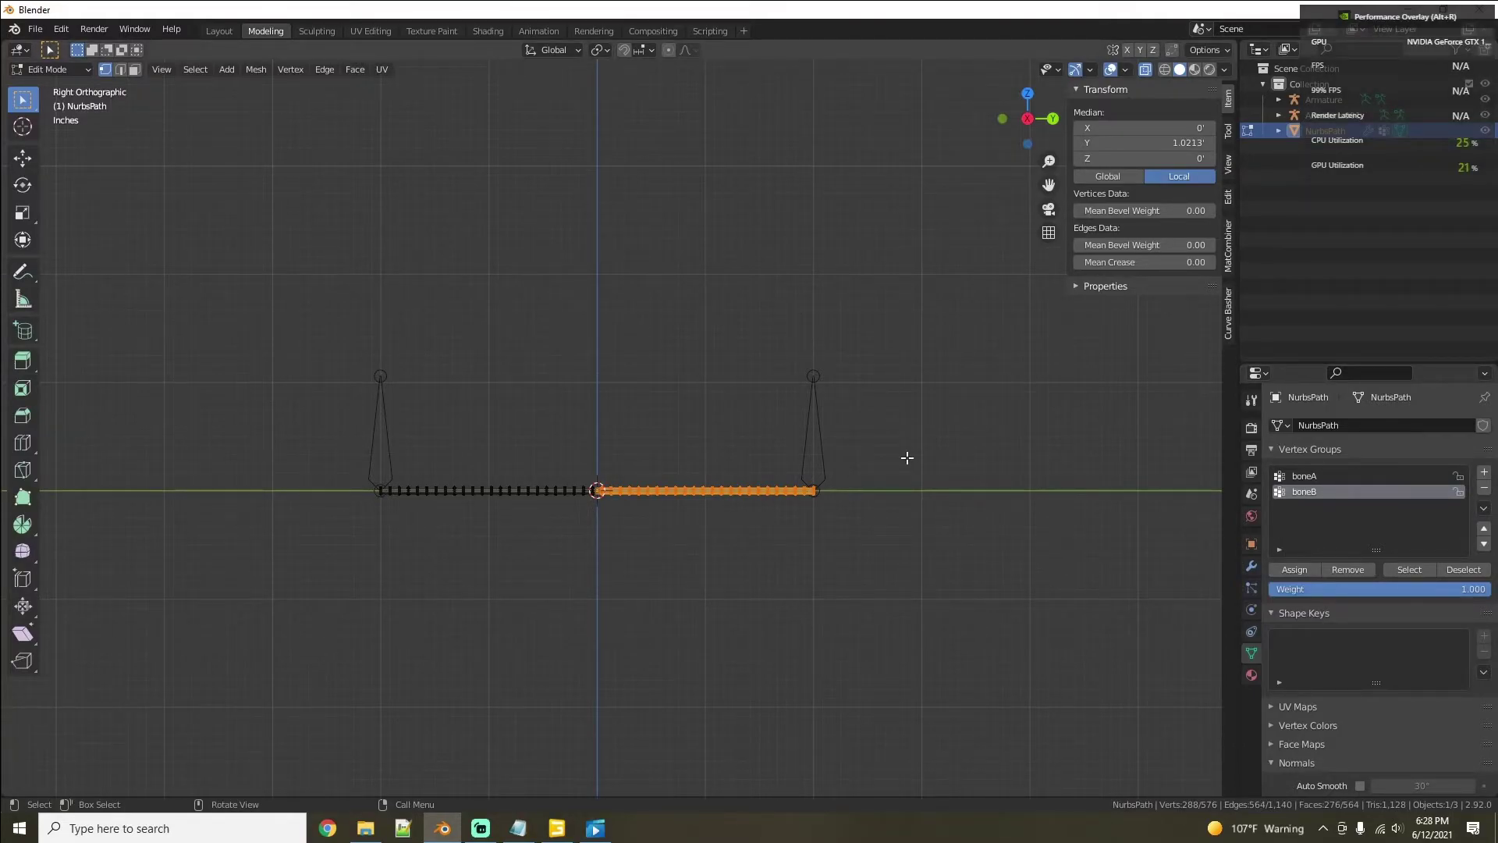
left_click_drag(22, 100, 95, 106)
Step: Switch to the Tweak tool and return the hose to Object Mode
left_click(412, 279)
left_click(67, 75)
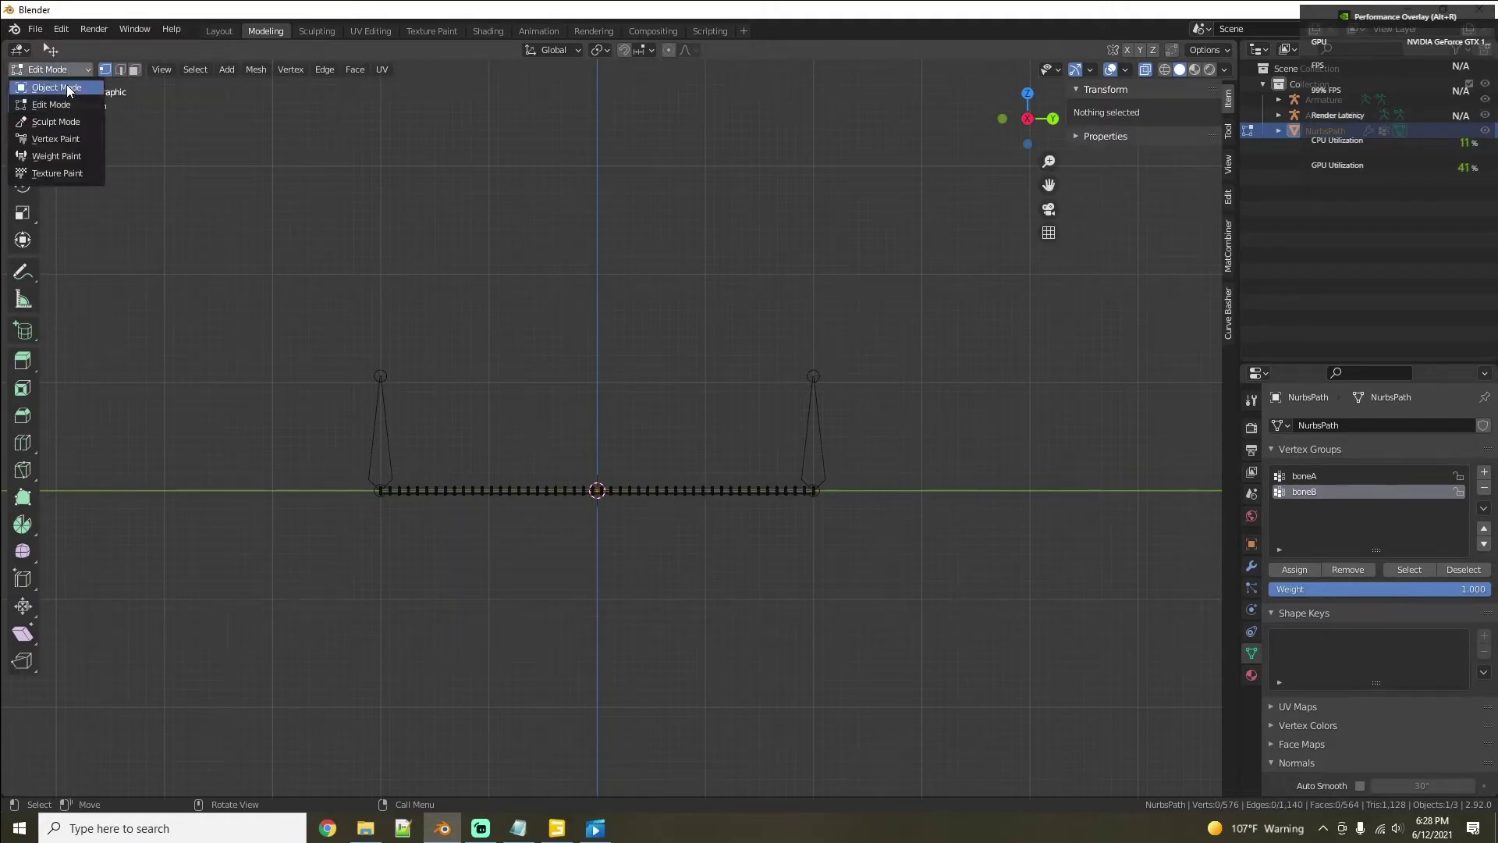
left_click(67, 87)
scroll(690, 498, "up", 1)
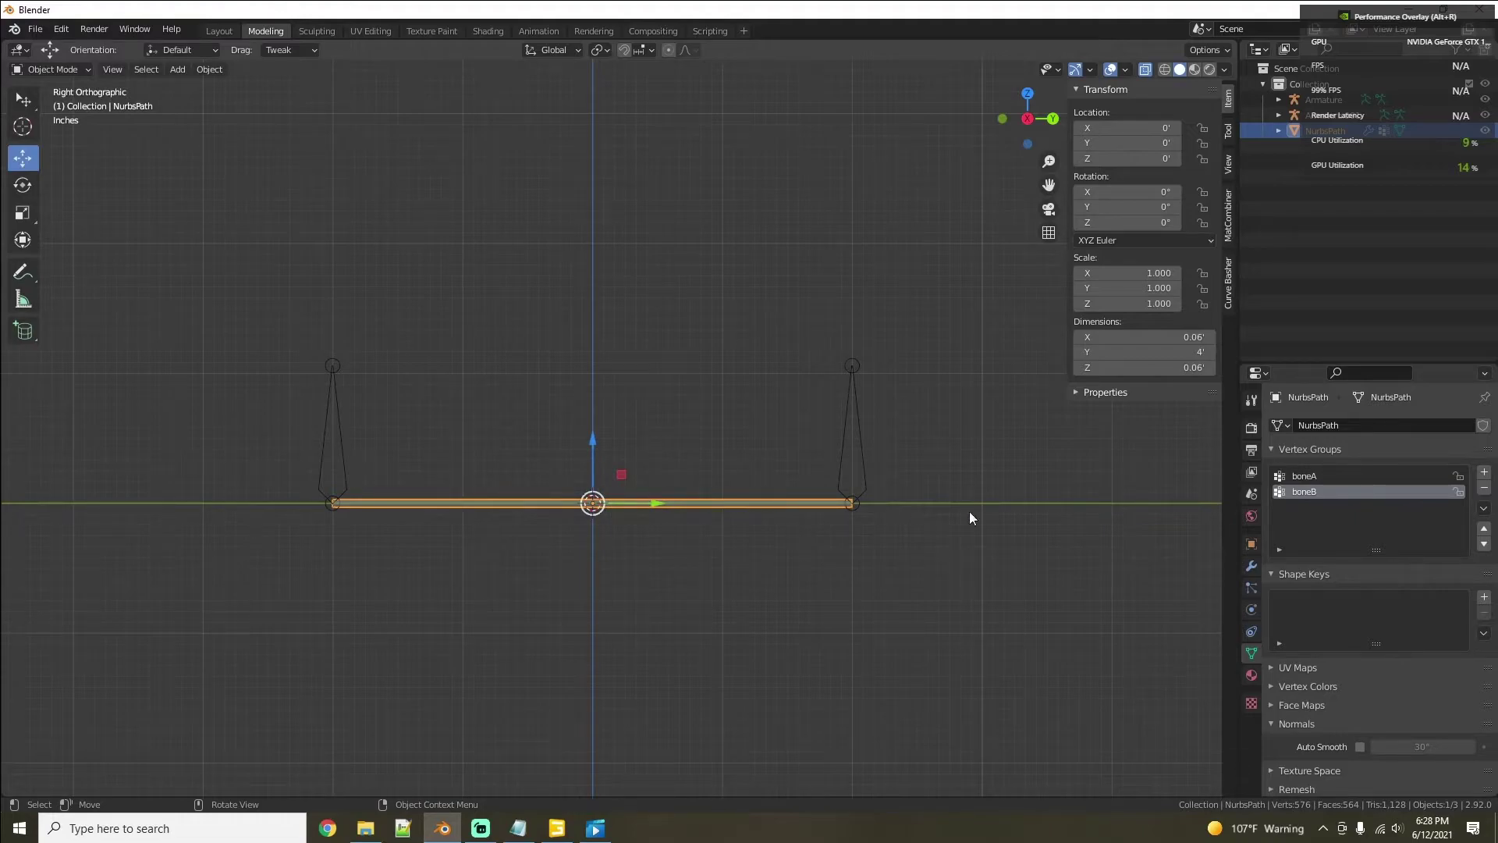
Step: Show boneA's weights in Weight Paint mode, then switch to boneB's weights
left_click(1307, 481)
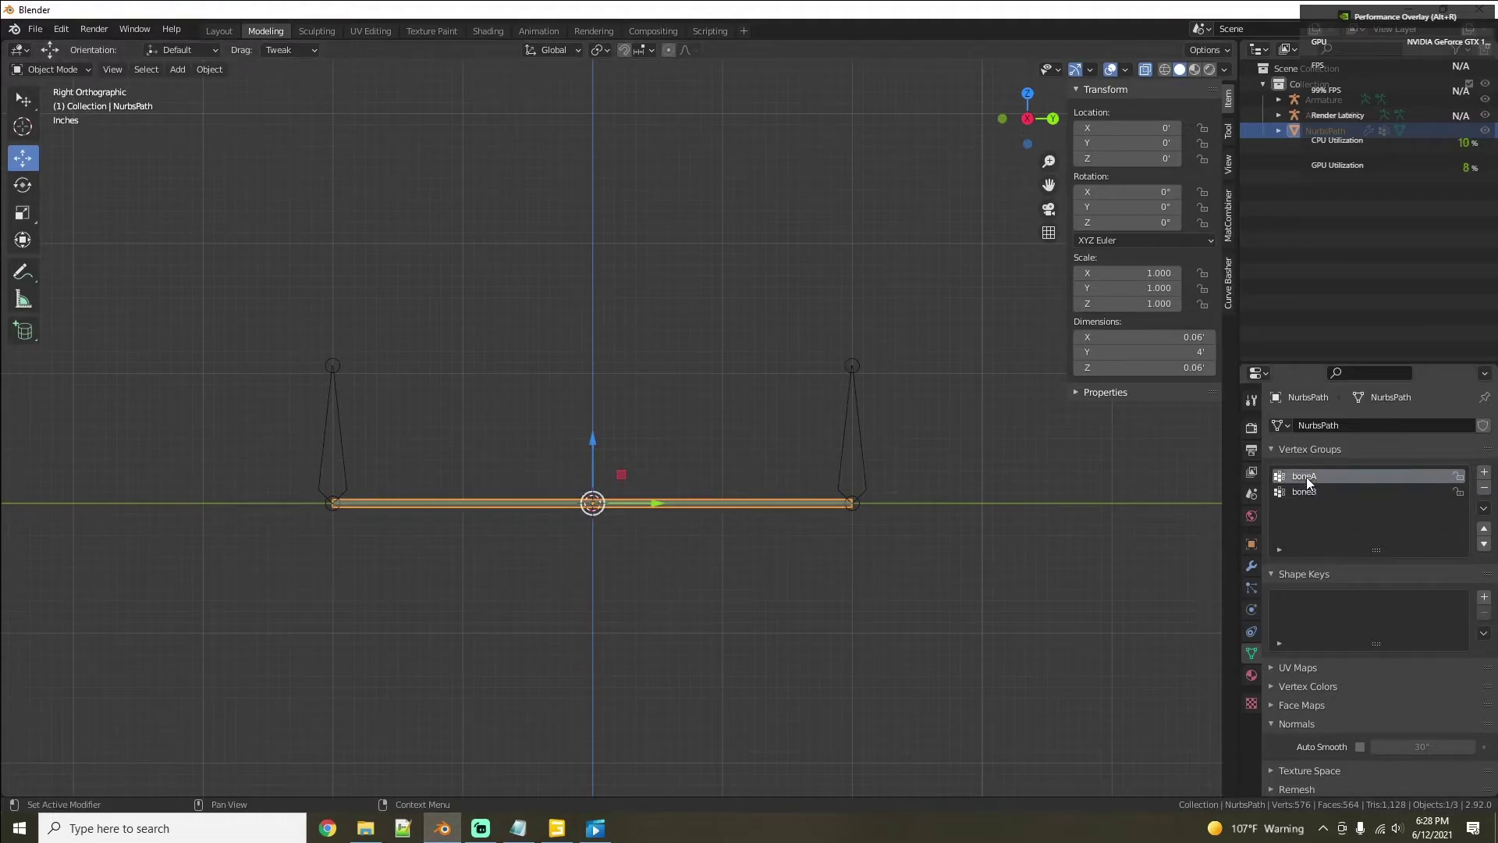
left_click(67, 69)
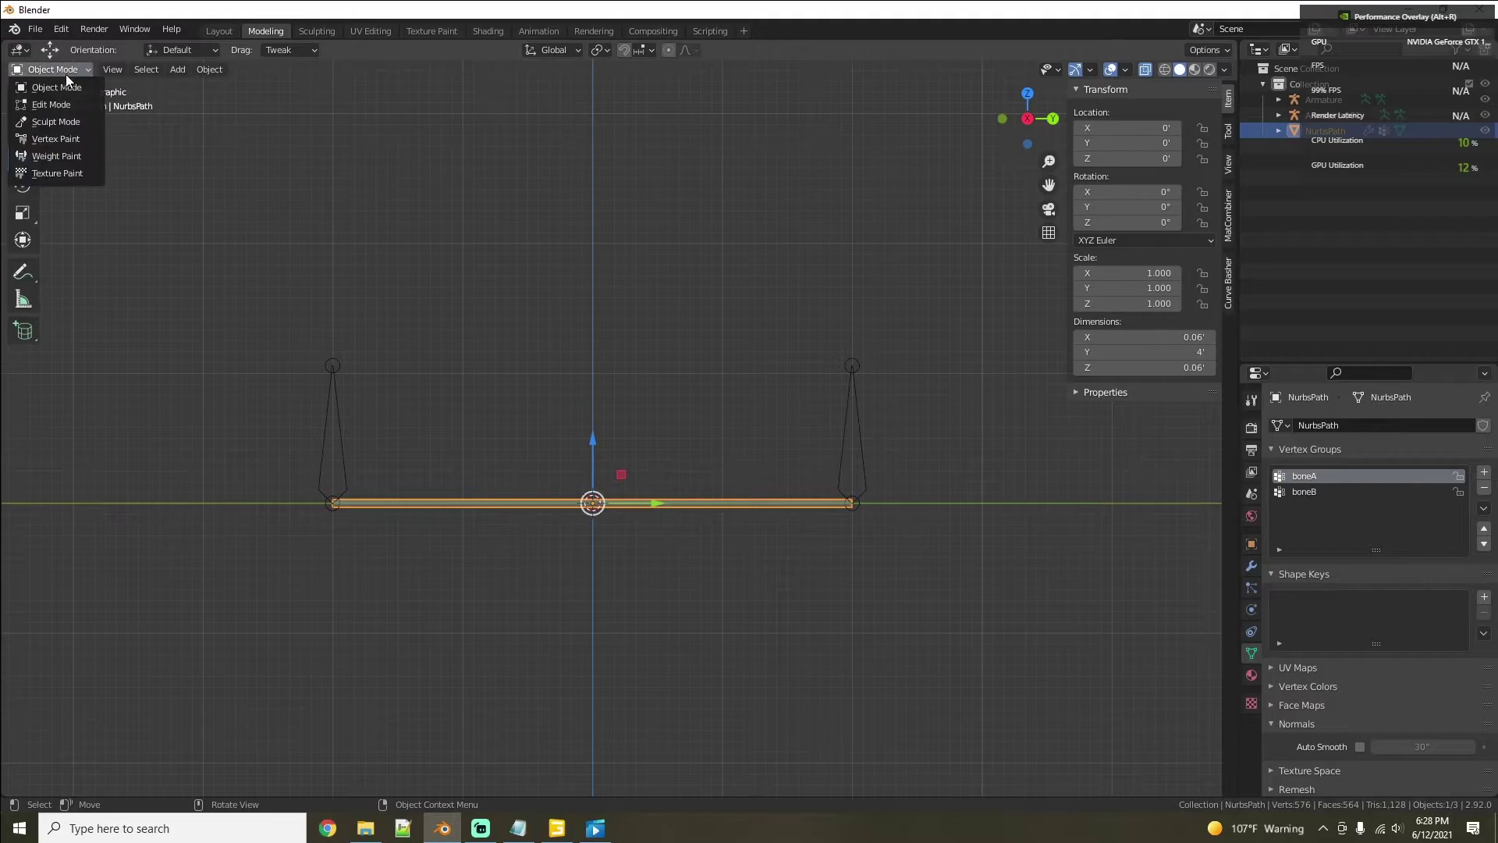
left_click(64, 156)
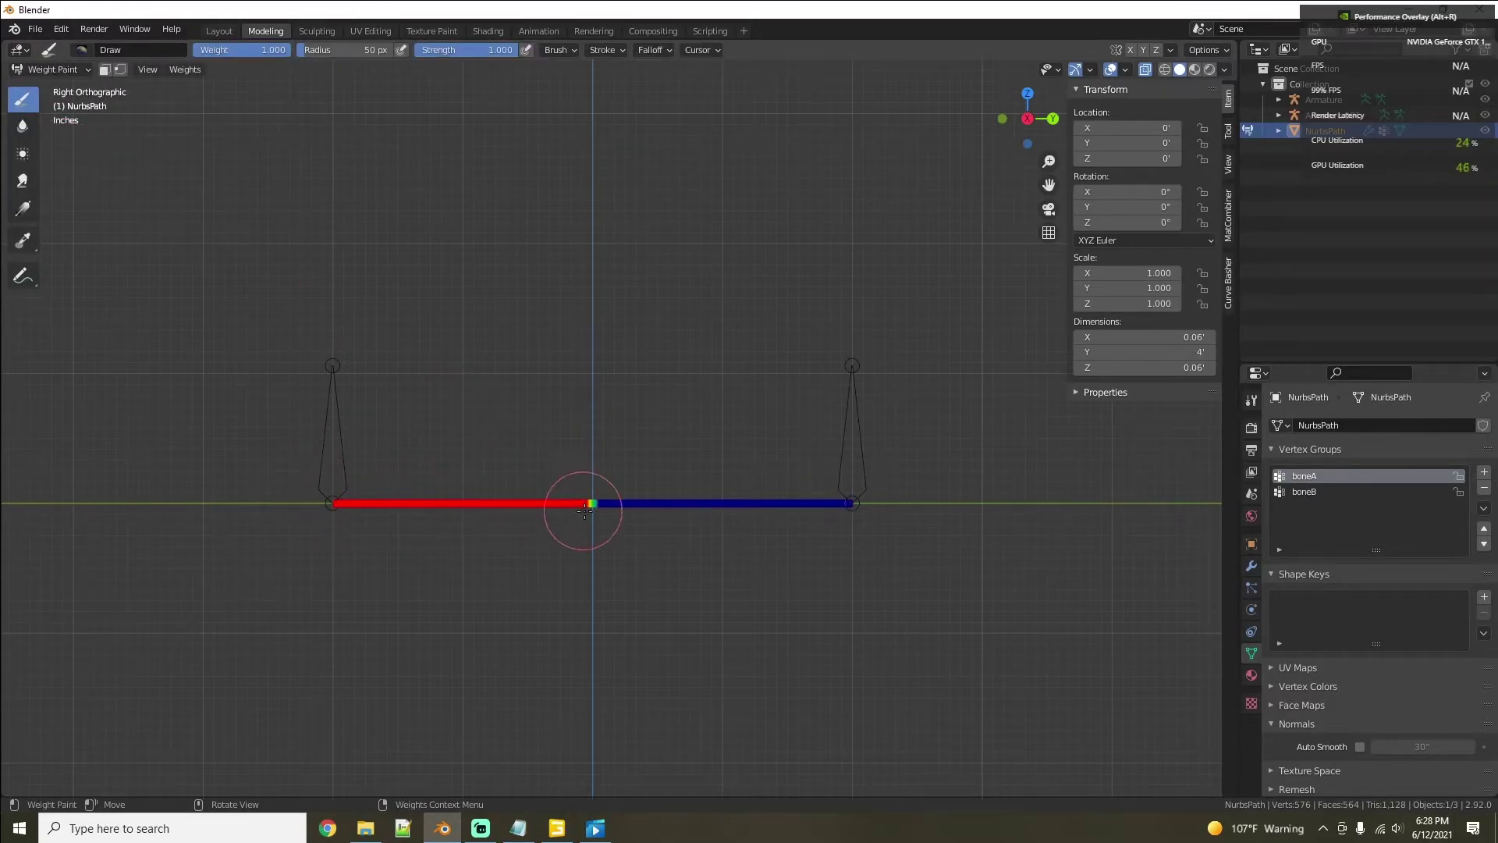
scroll(593, 507, "up", 5)
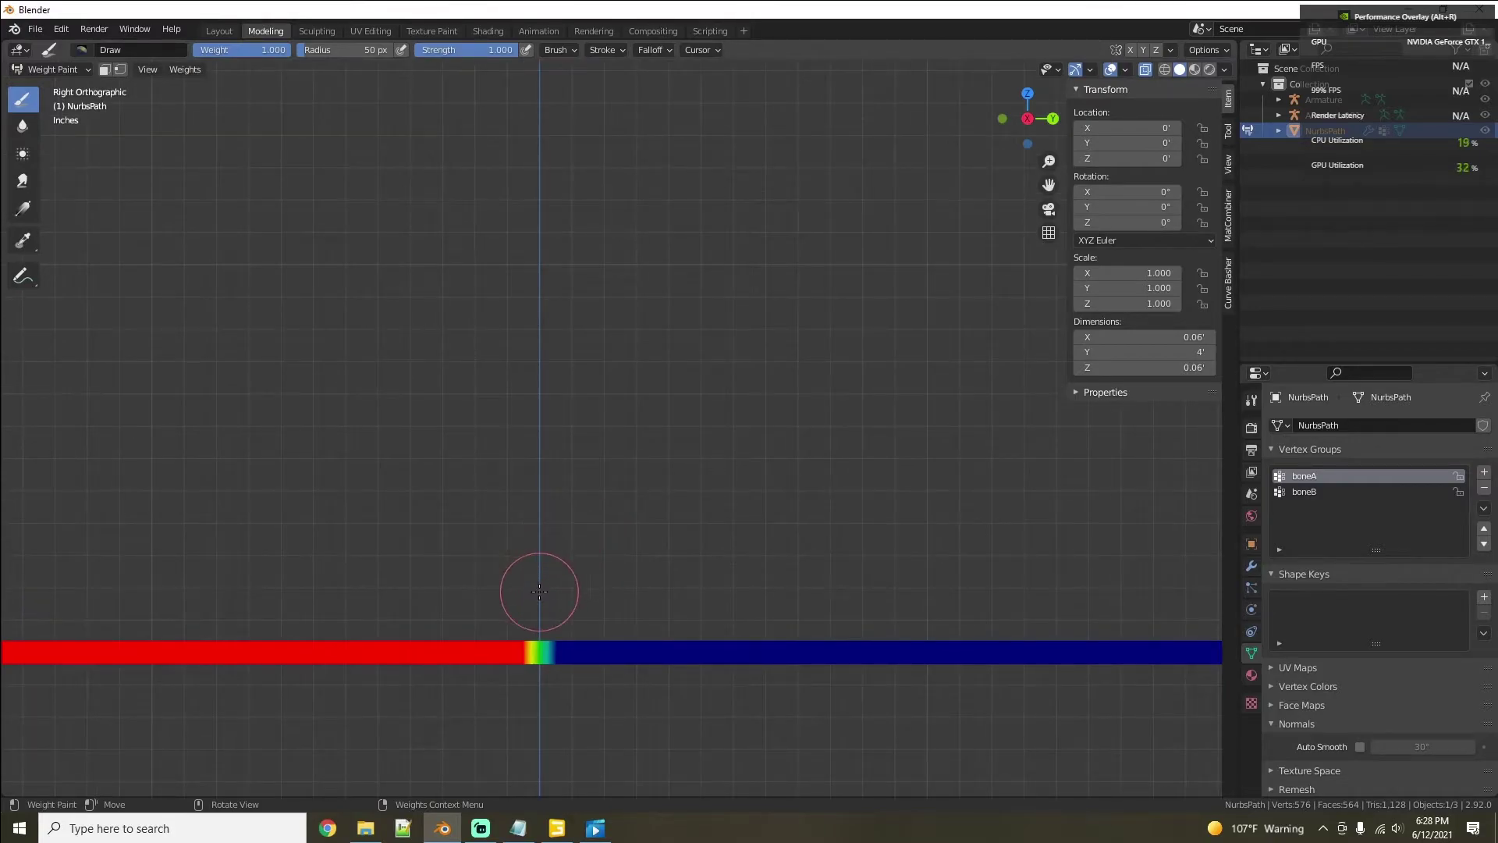
scroll(538, 592, "down", 4)
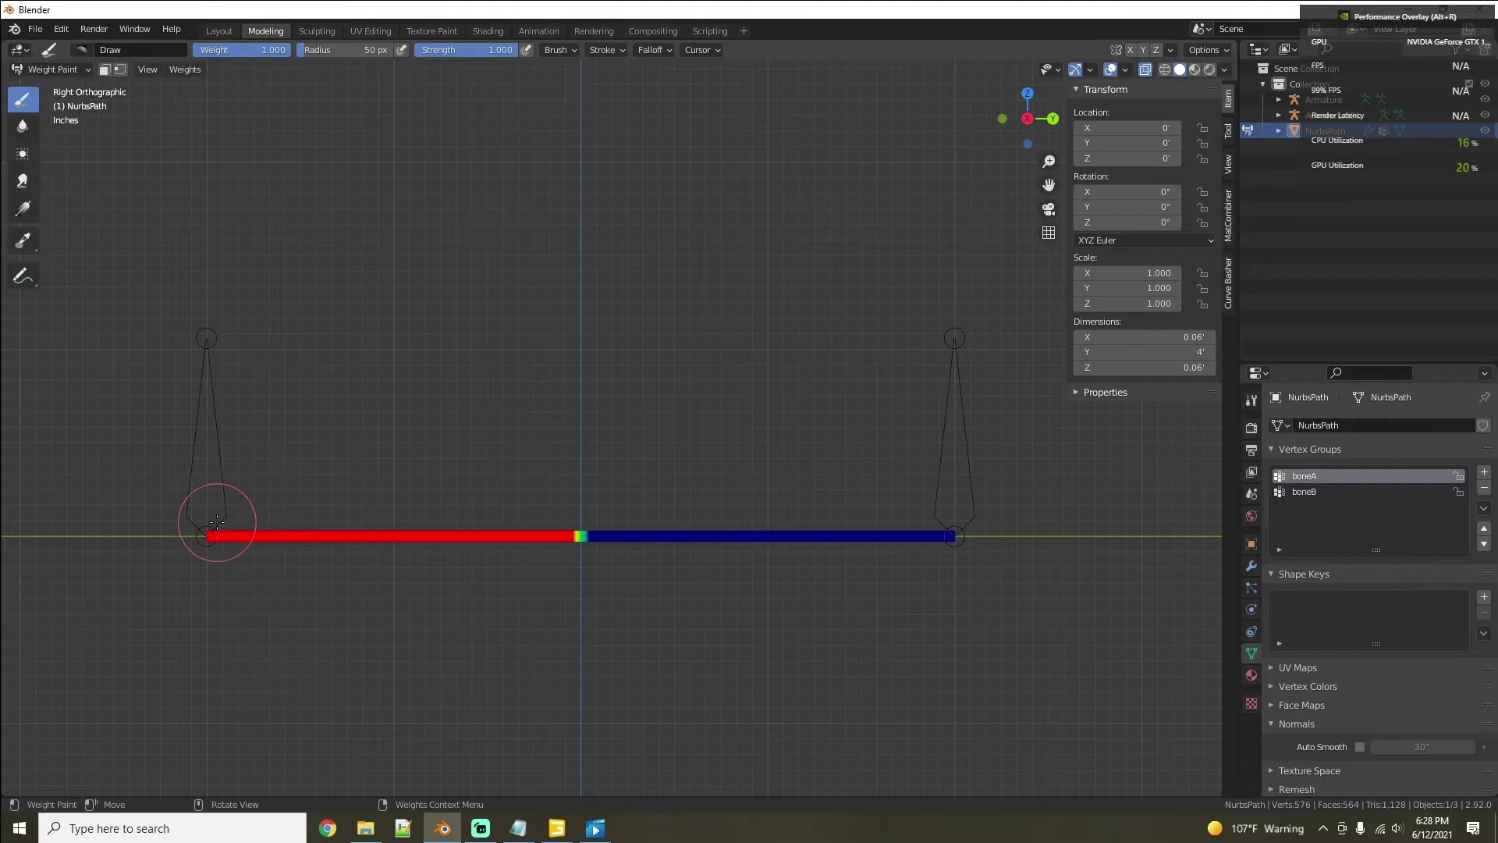
scroll(507, 554, "up", 2)
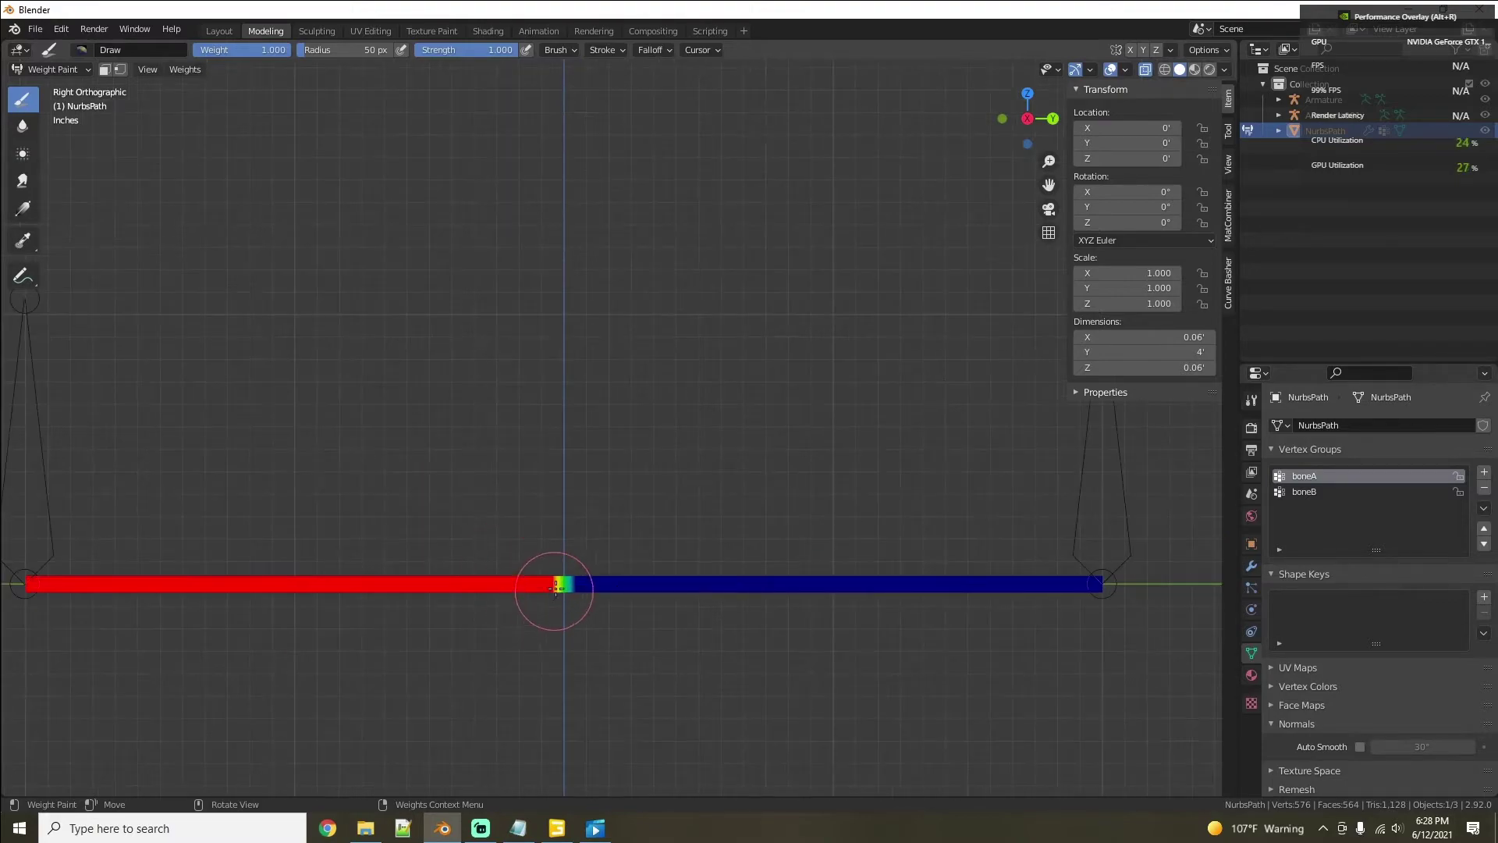
scroll(496, 545, "down", 3)
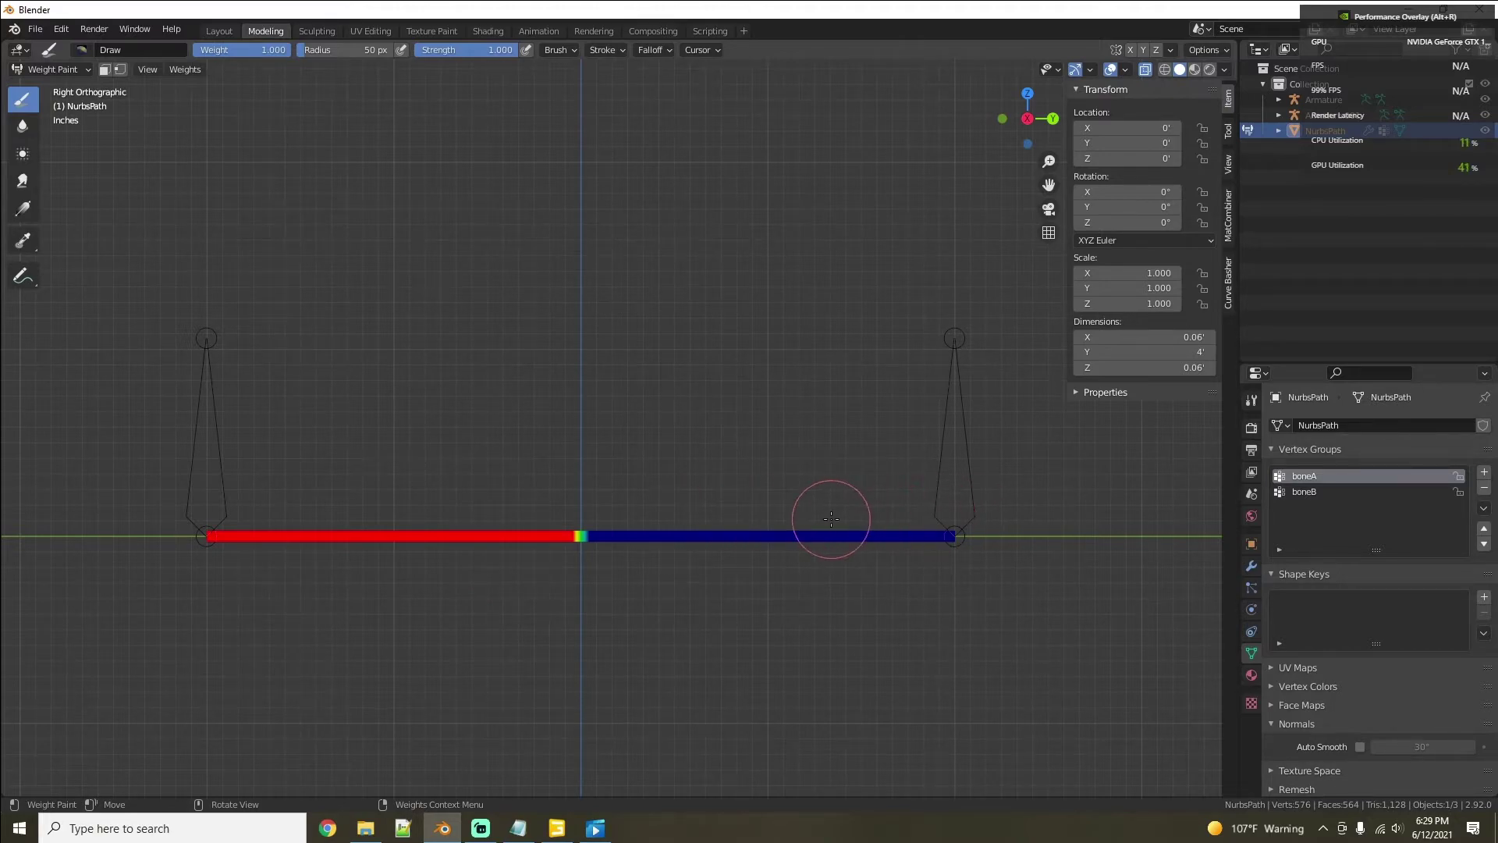
scroll(831, 519, "down", 1)
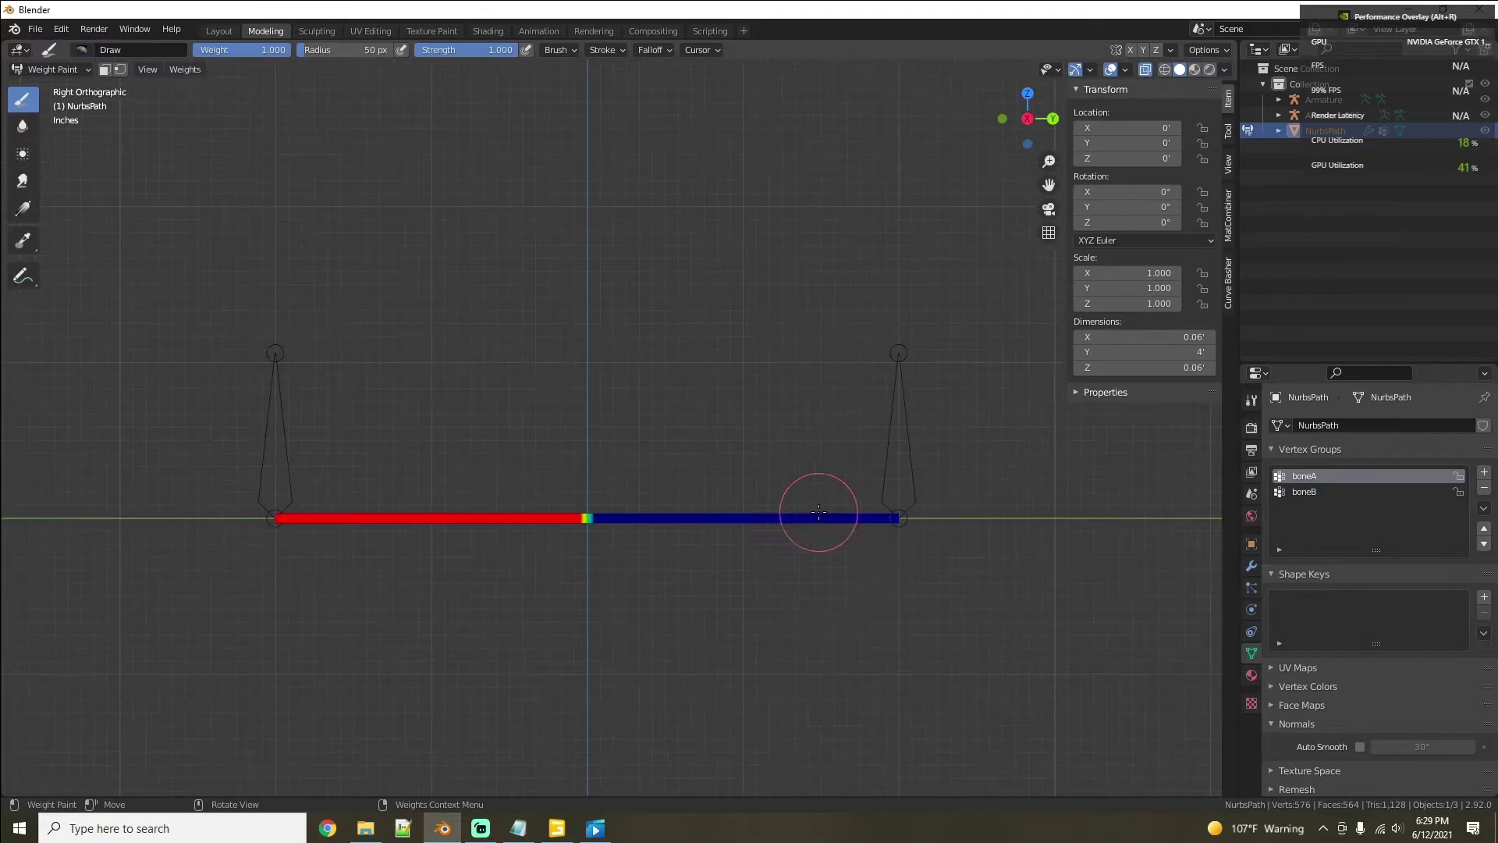
left_click(1309, 492)
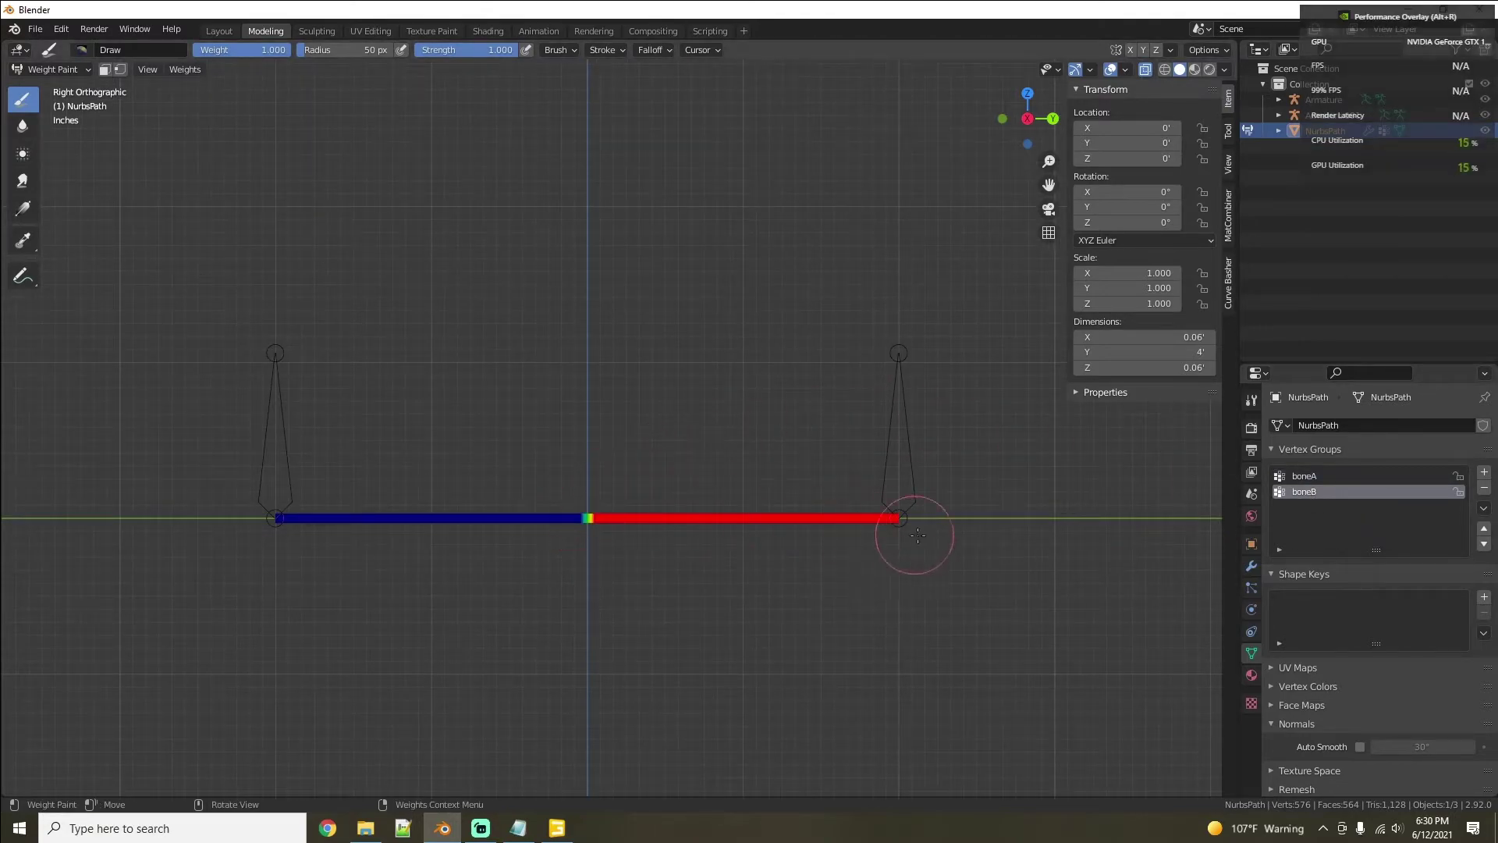
Step: Smooth boneA's weights with 50 iterations and expand/contract -0.300
left_click(1312, 476)
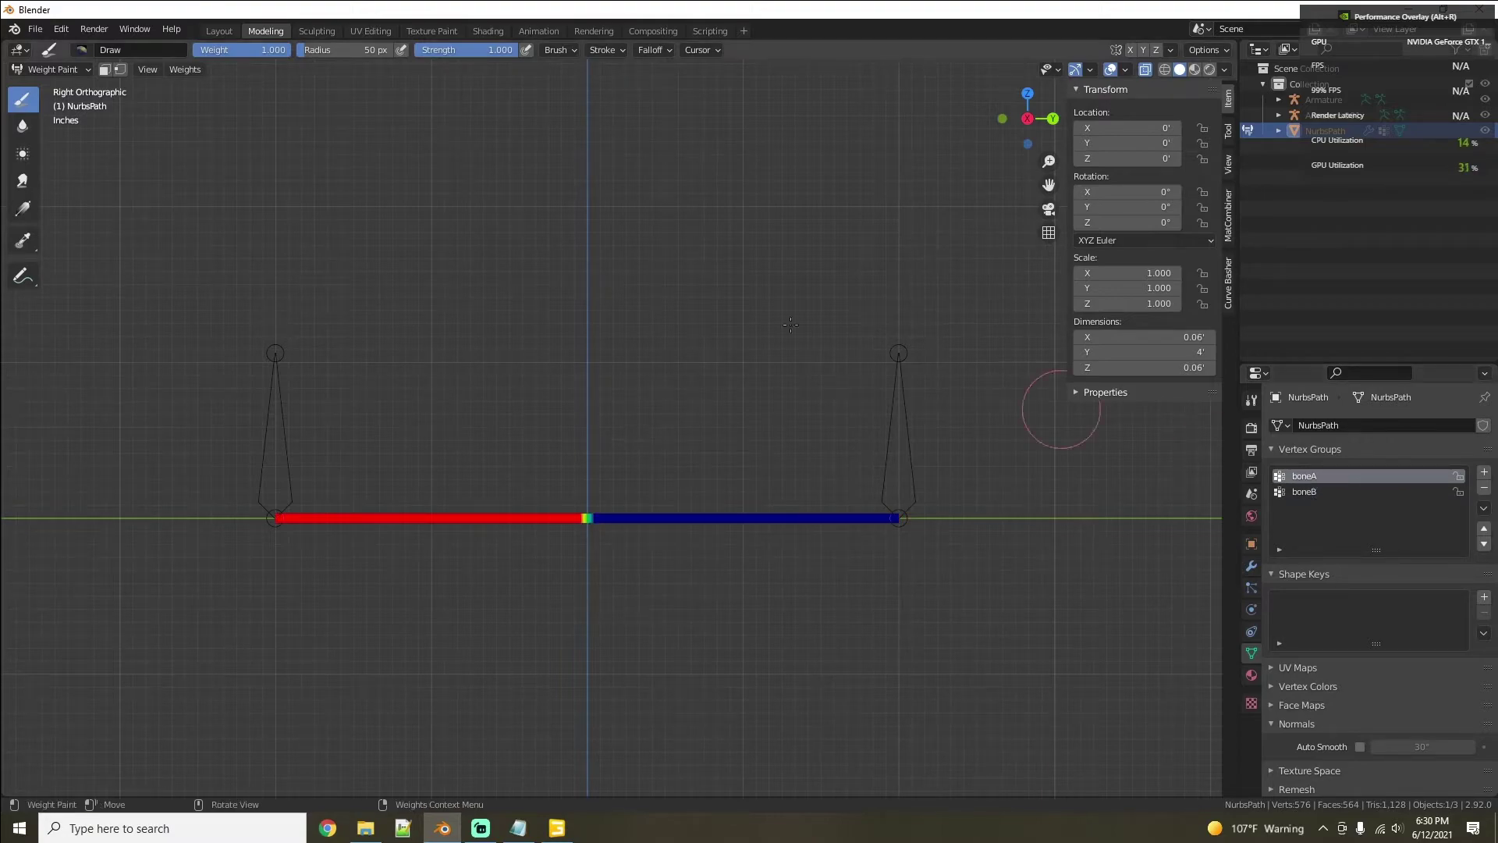
left_click(185, 70)
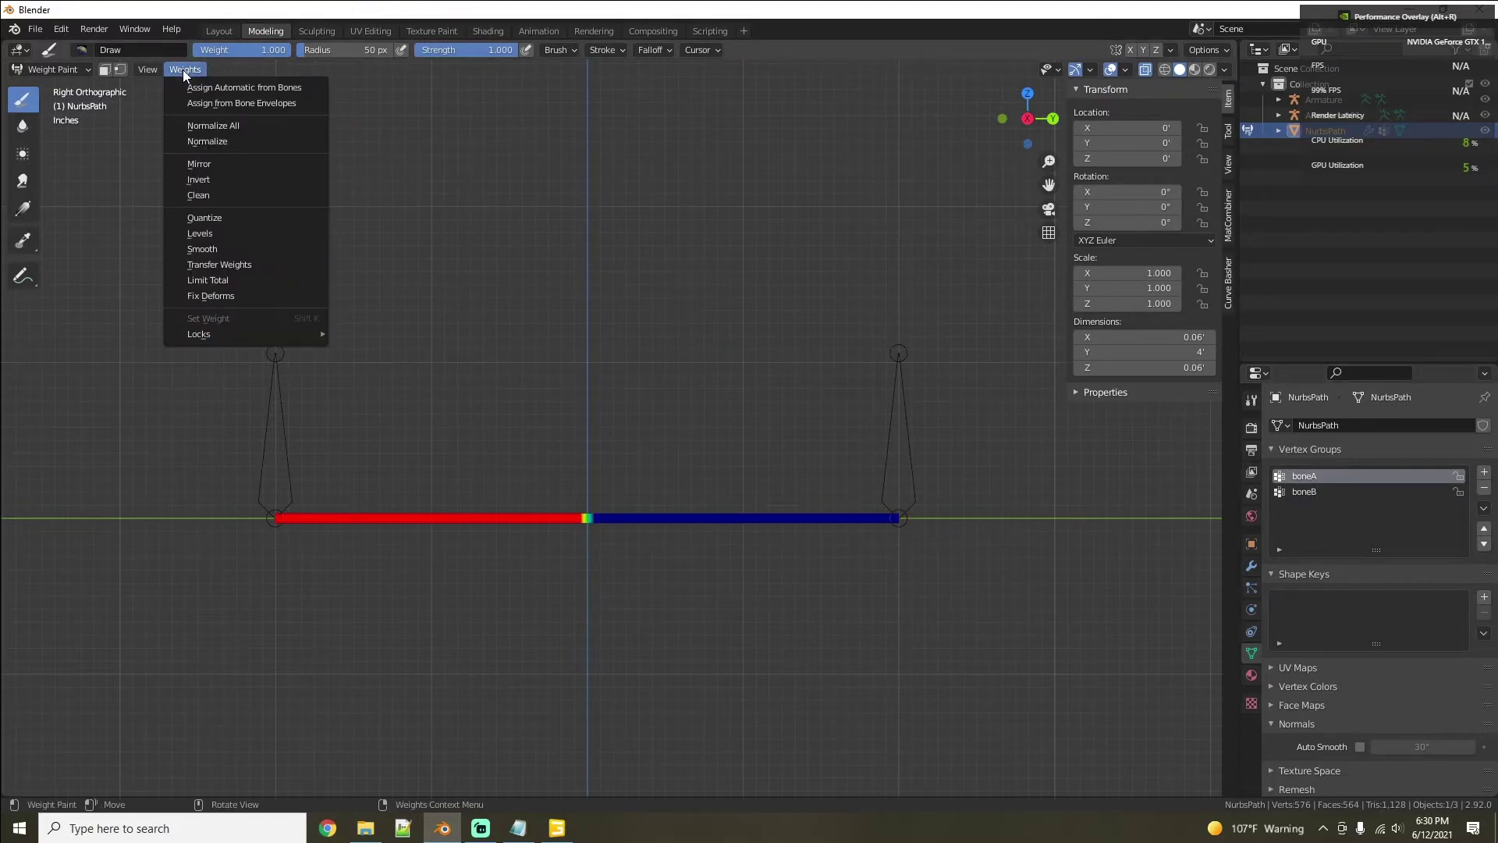
left_click(217, 247)
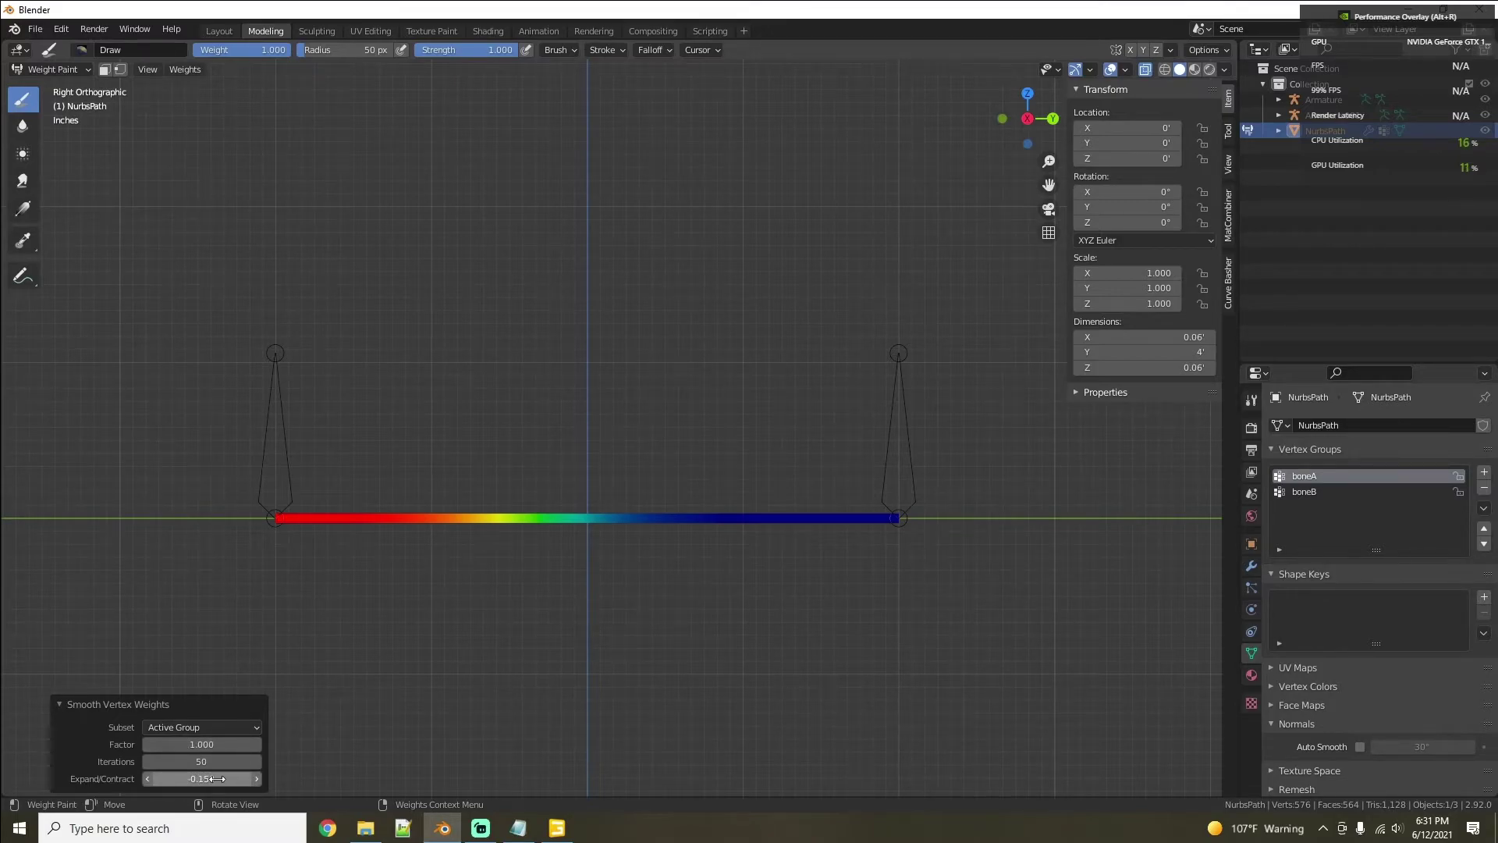
mouse_move(217, 779)
left_mouse_down()
mouse_move(273, 778)
mouse_move(215, 779)
left_mouse_up()
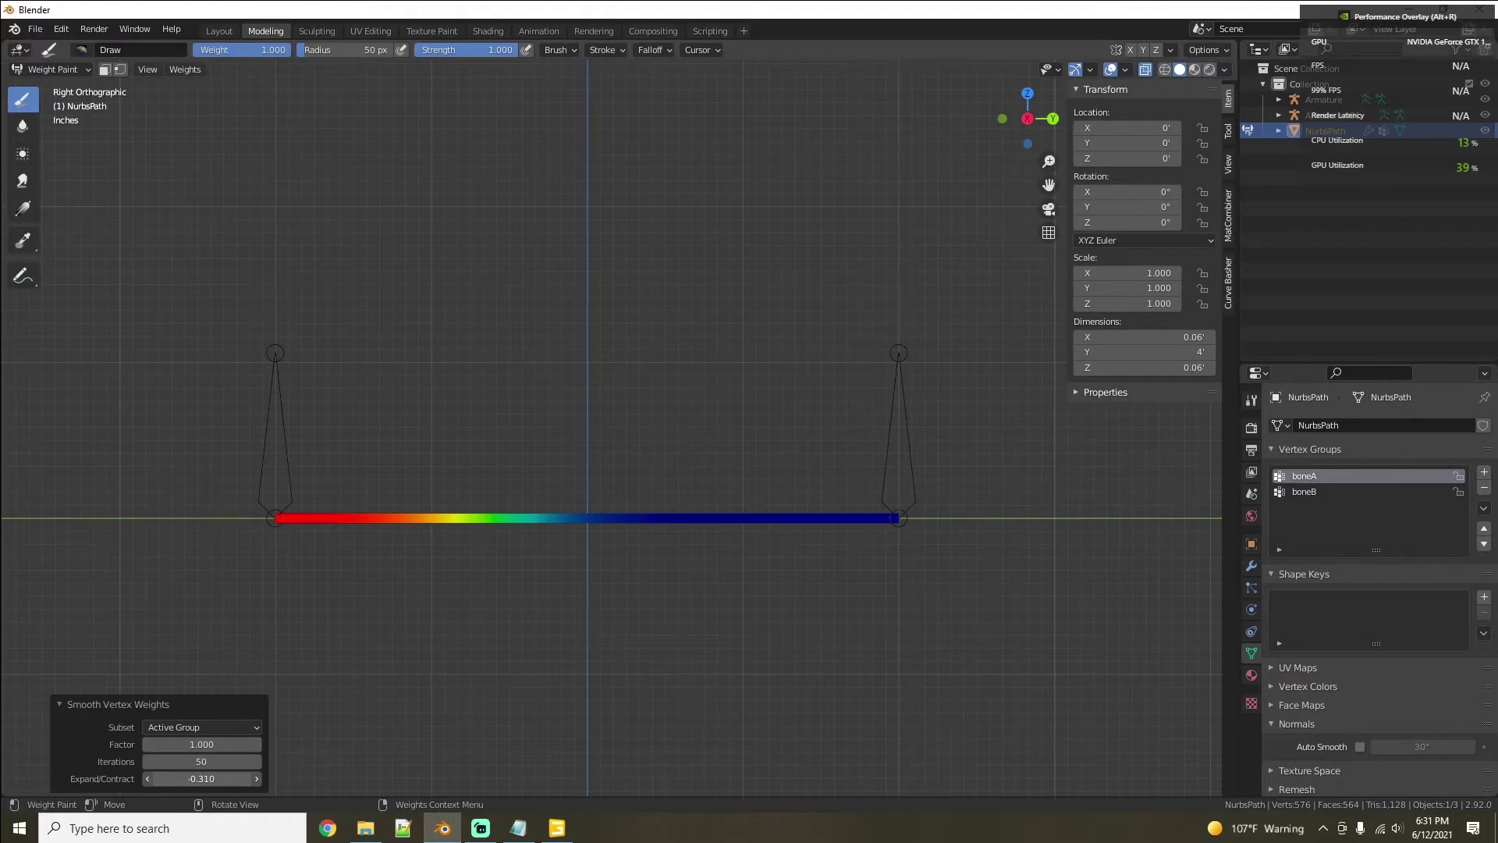
left_click(211, 779)
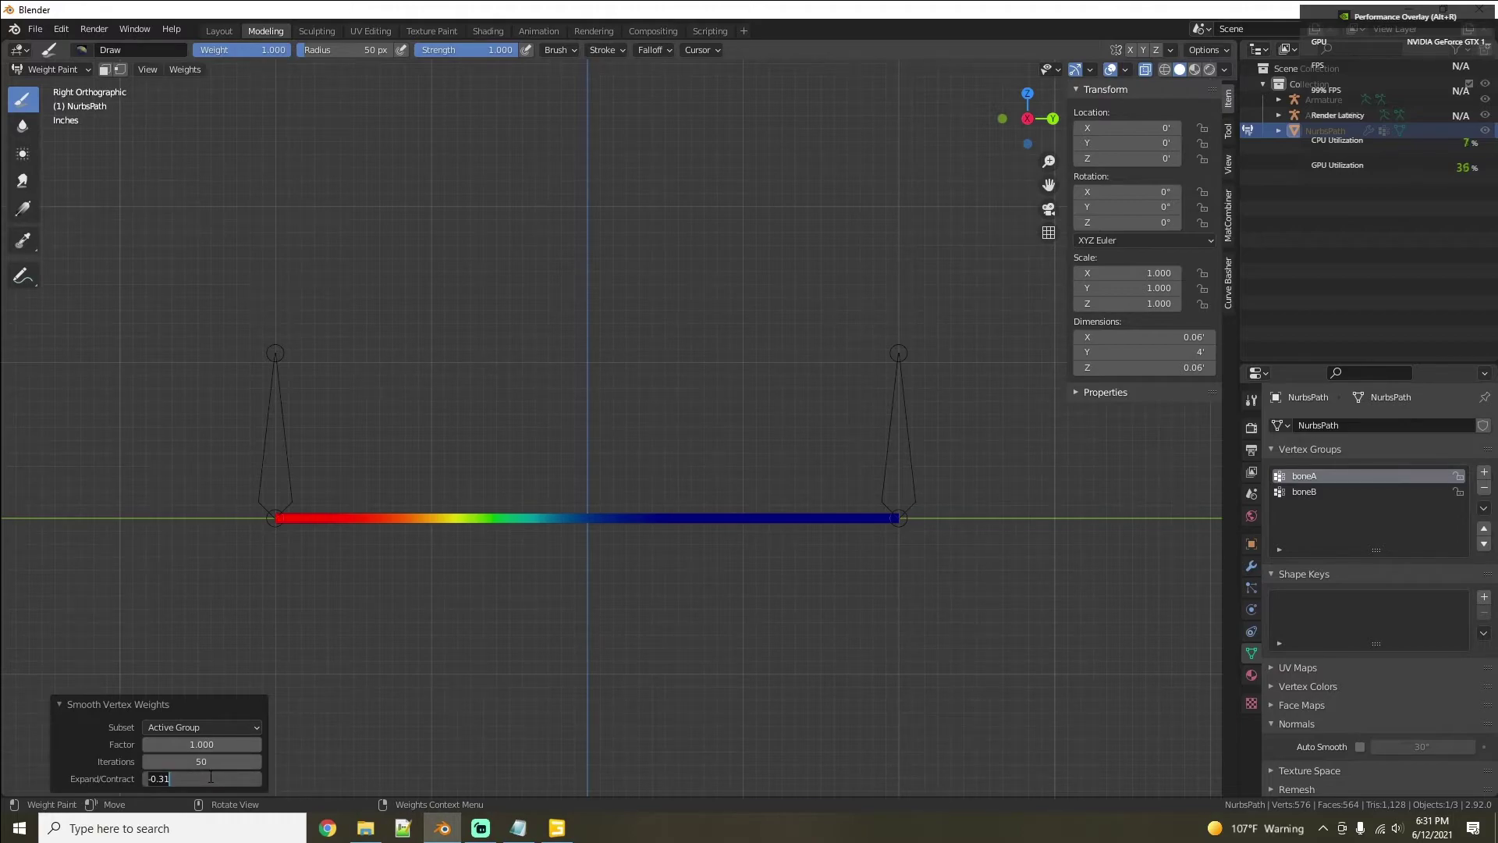
type("-0.3")
key("Return")
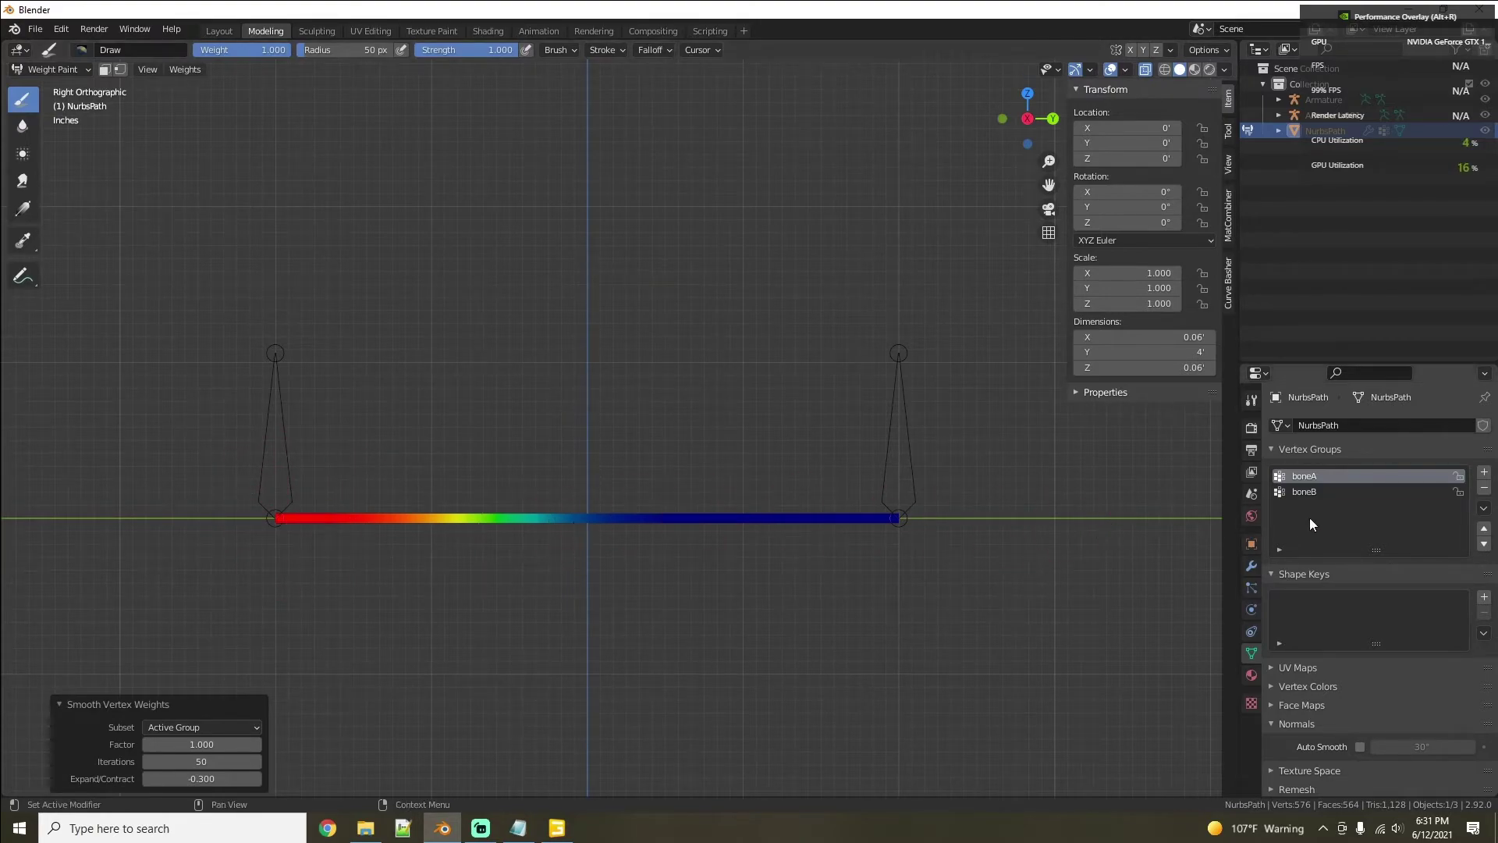
Step: Select the boneB vertex group and smooth its weights
left_click(1317, 490)
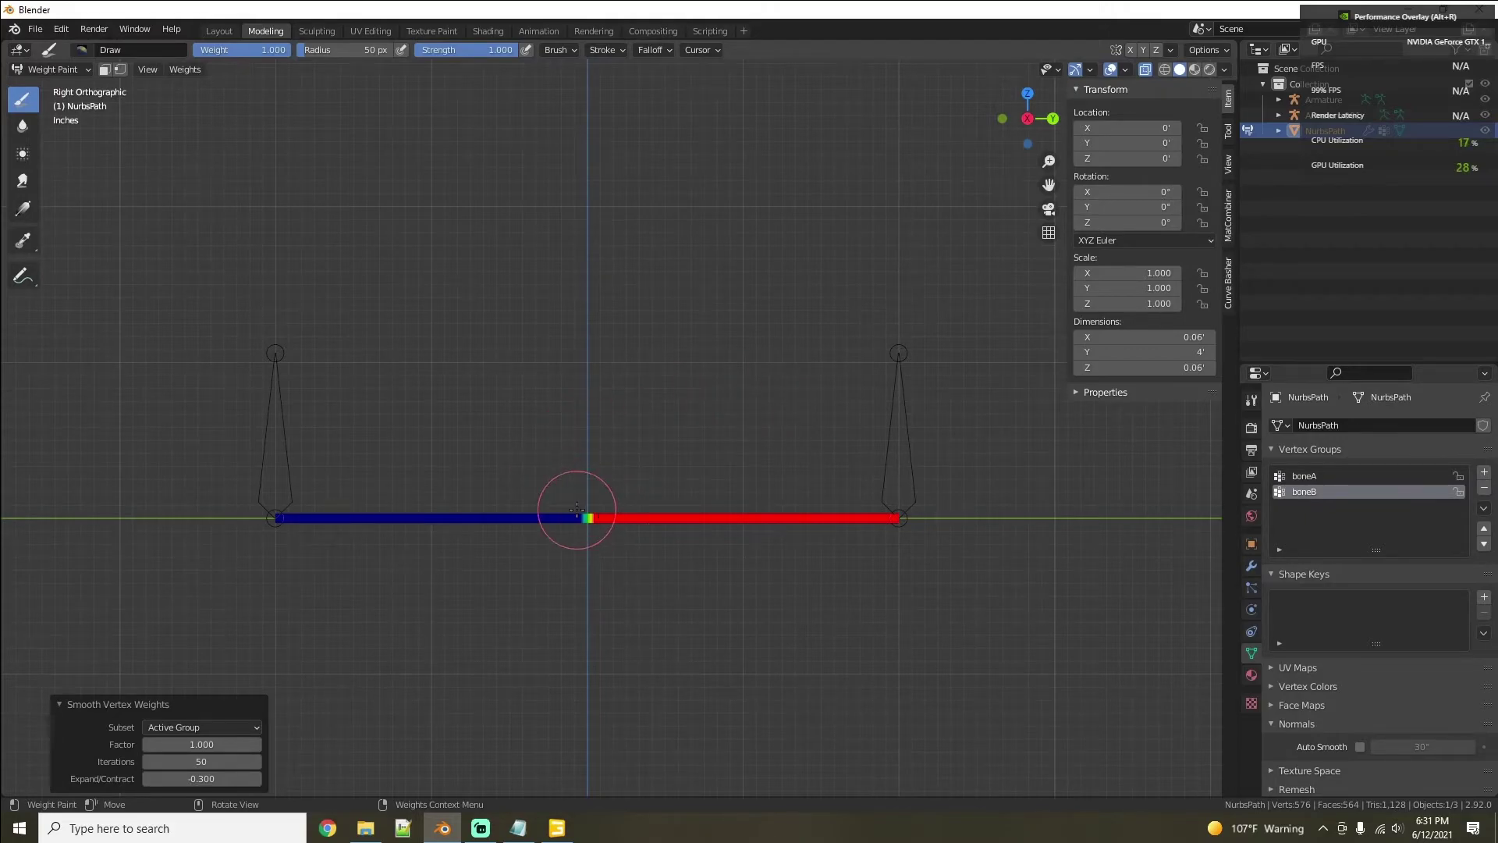
left_click(176, 68)
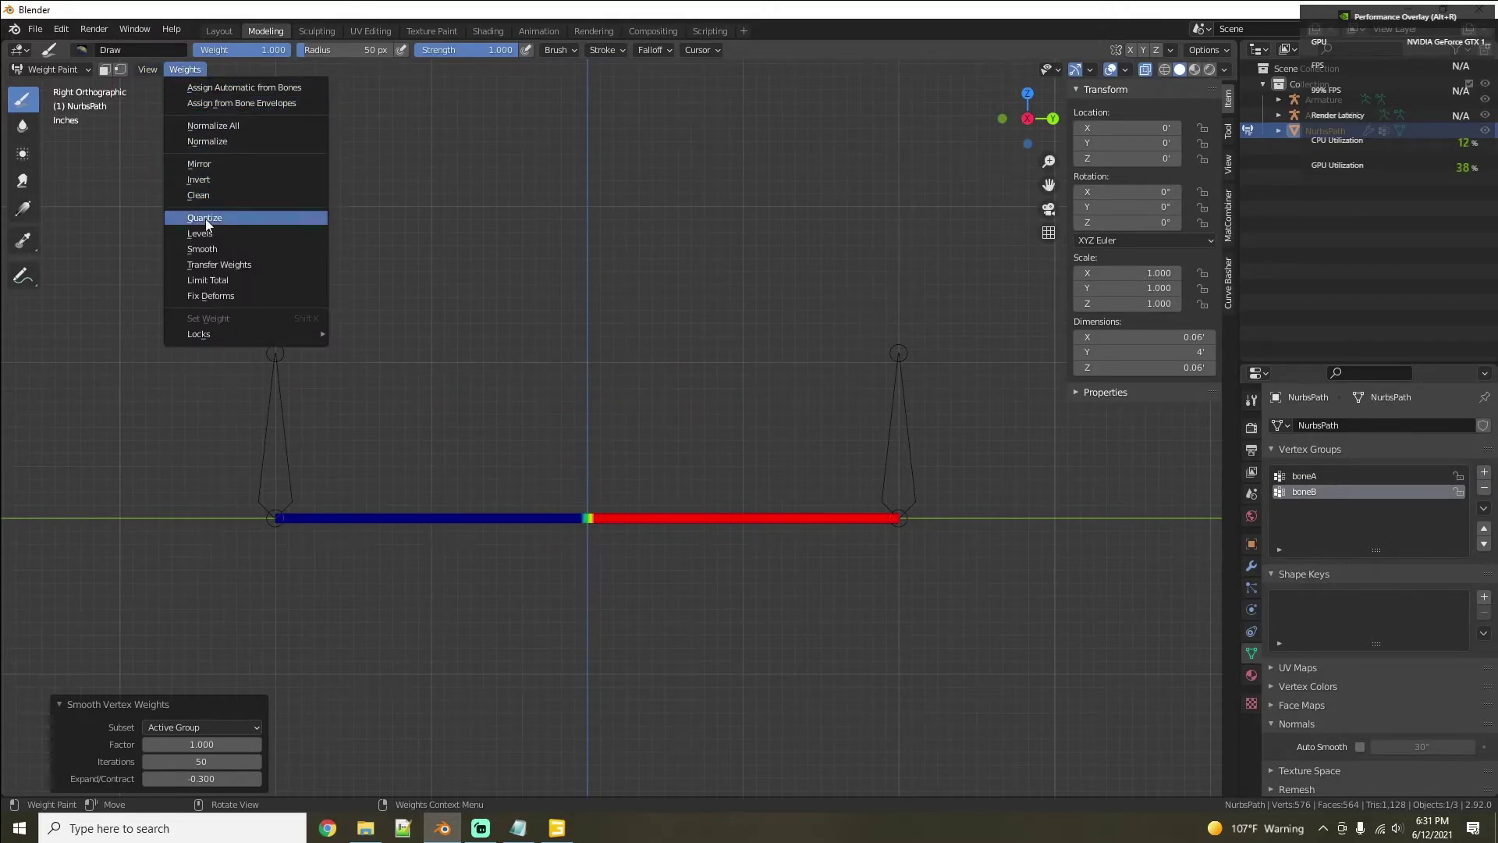
left_click(210, 248)
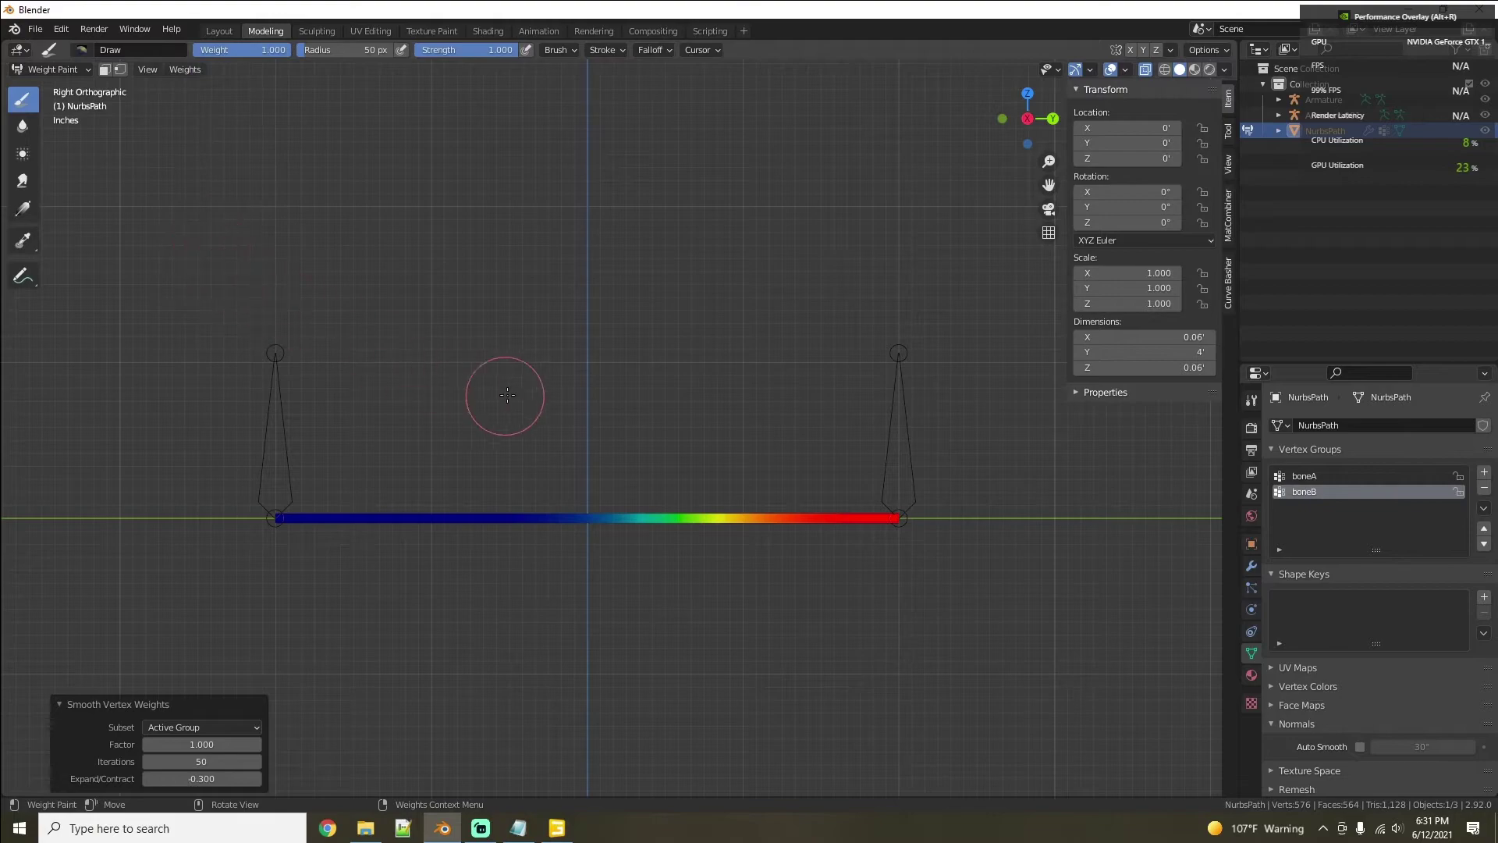
Step: Toggle between boneA and boneB to compare their two weight gradients, ending on boneB
left_click(1312, 476)
left_click(1309, 490)
left_click(1306, 476)
left_click(1303, 488)
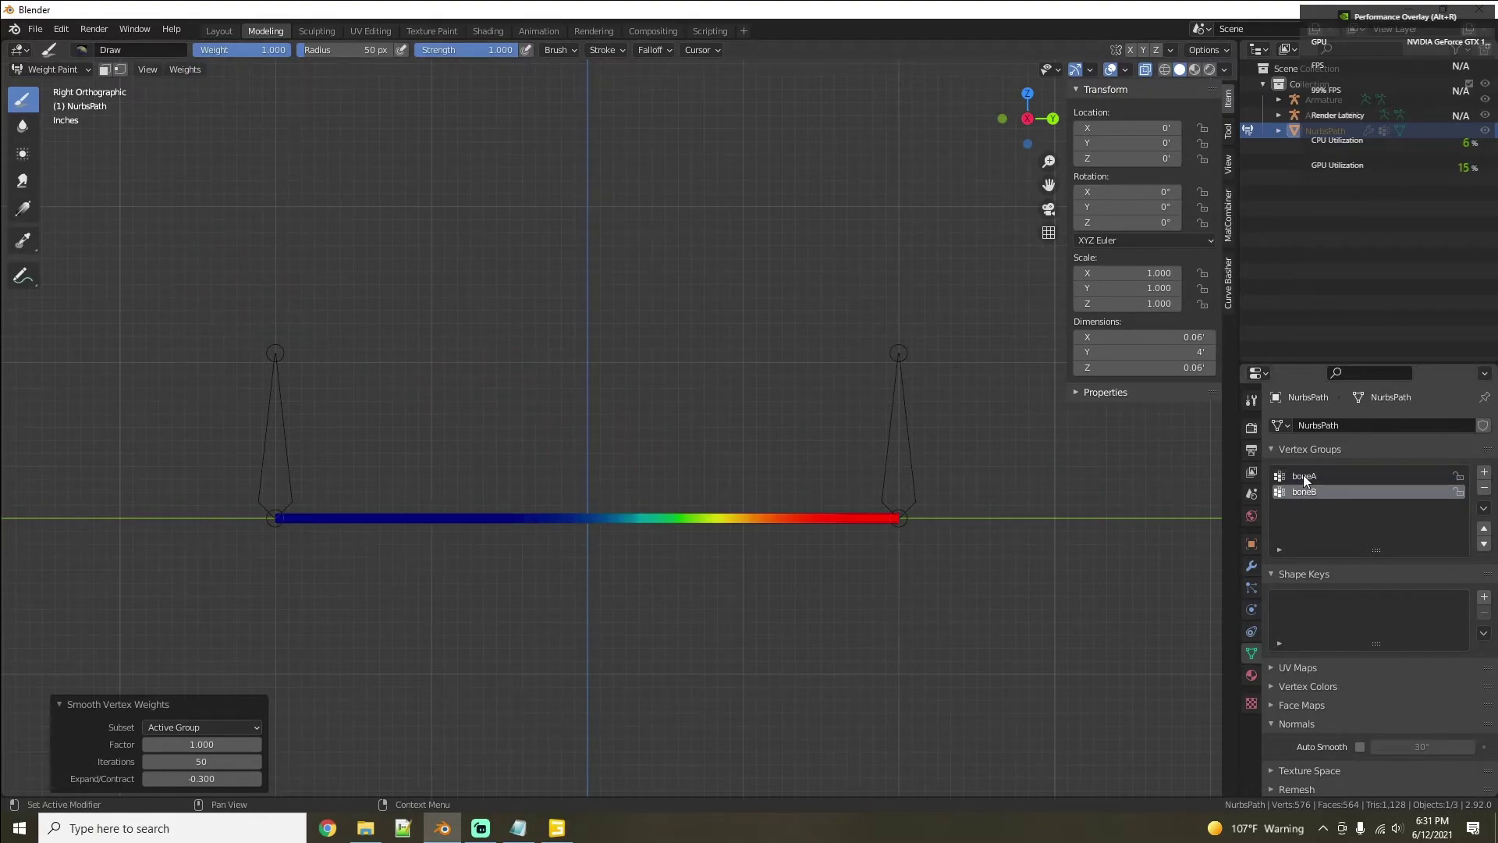
left_click(1303, 475)
left_click(1303, 490)
left_click(1303, 476)
left_click(1300, 492)
left_click(1302, 478)
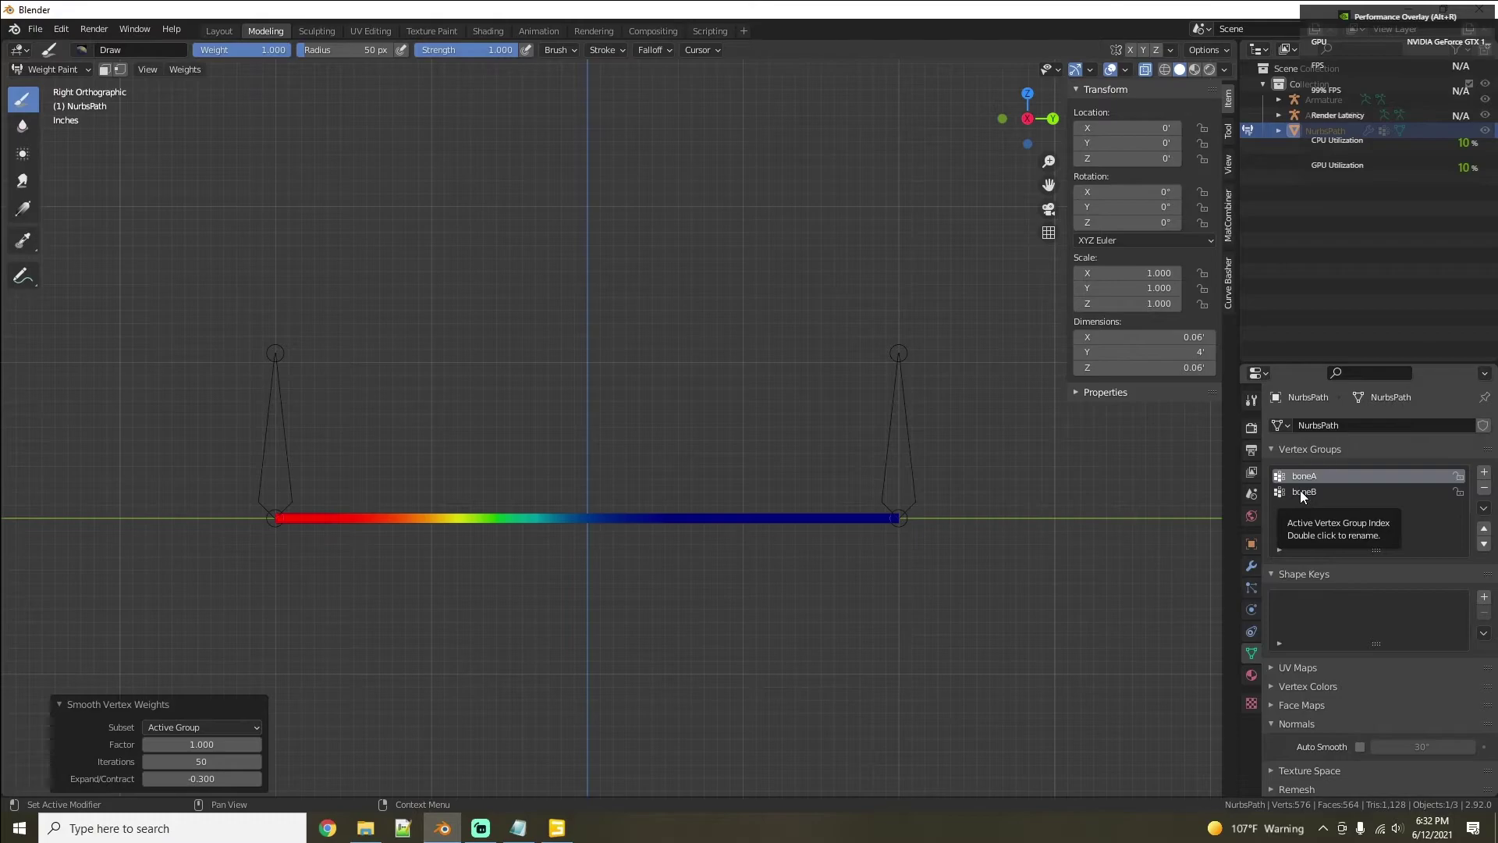
left_click(1300, 490)
Step: Return to Object Mode and apply the path's rotation and scale
left_click(53, 68)
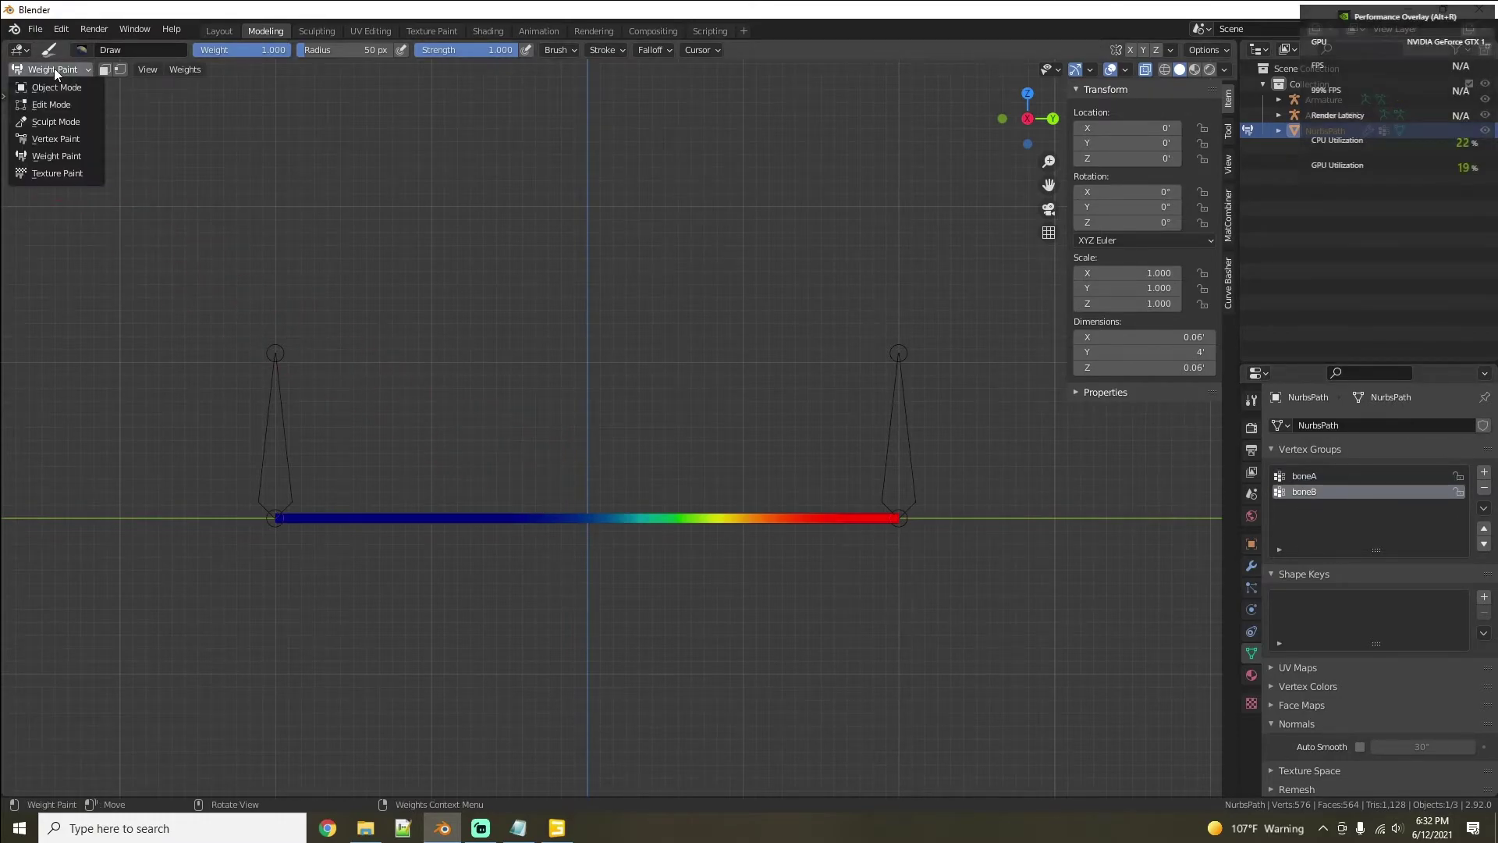
left_click(59, 91)
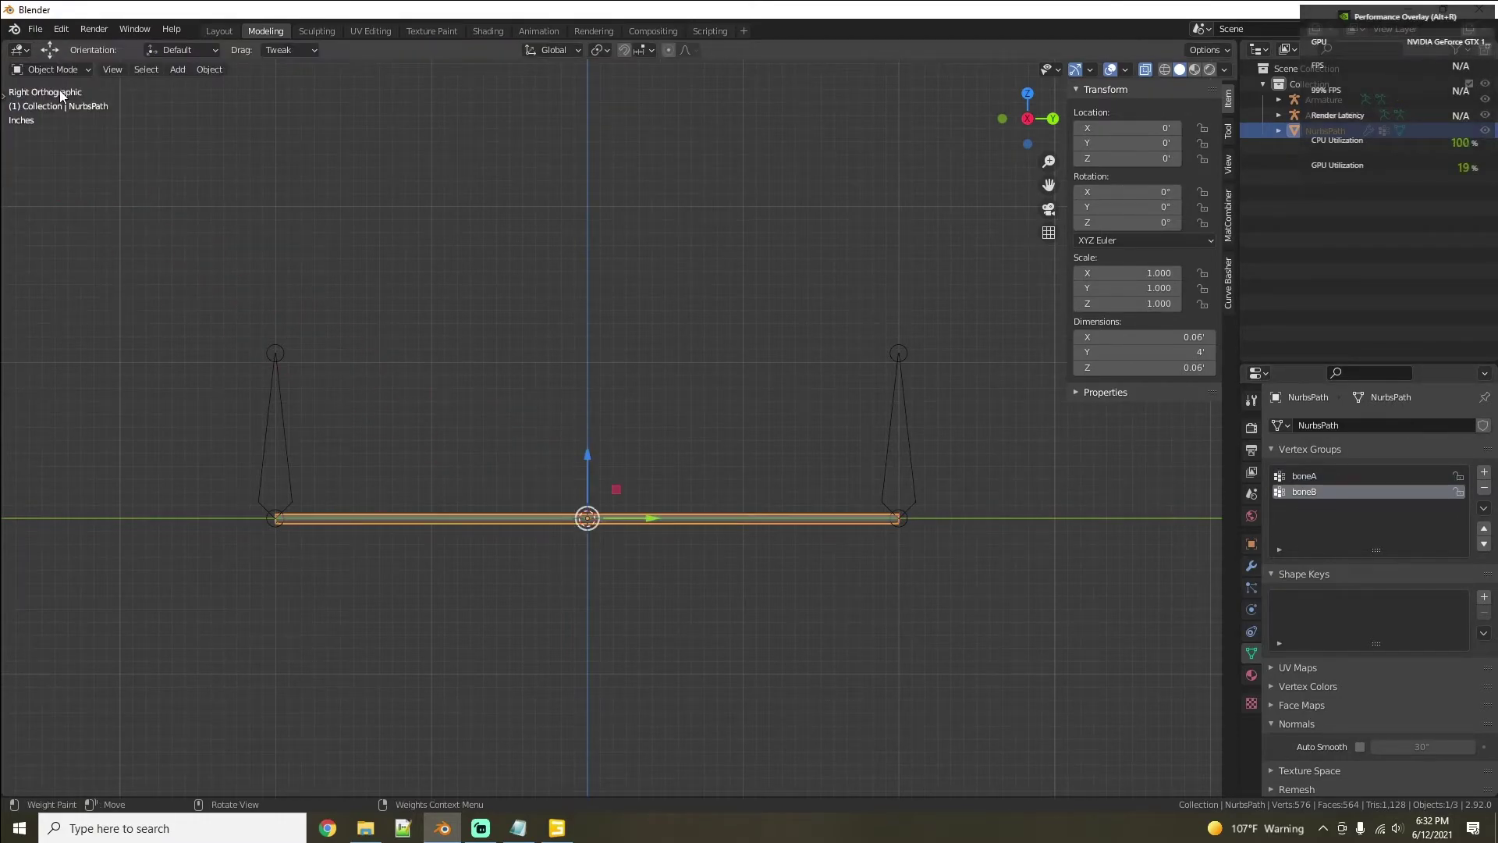
left_click(213, 69)
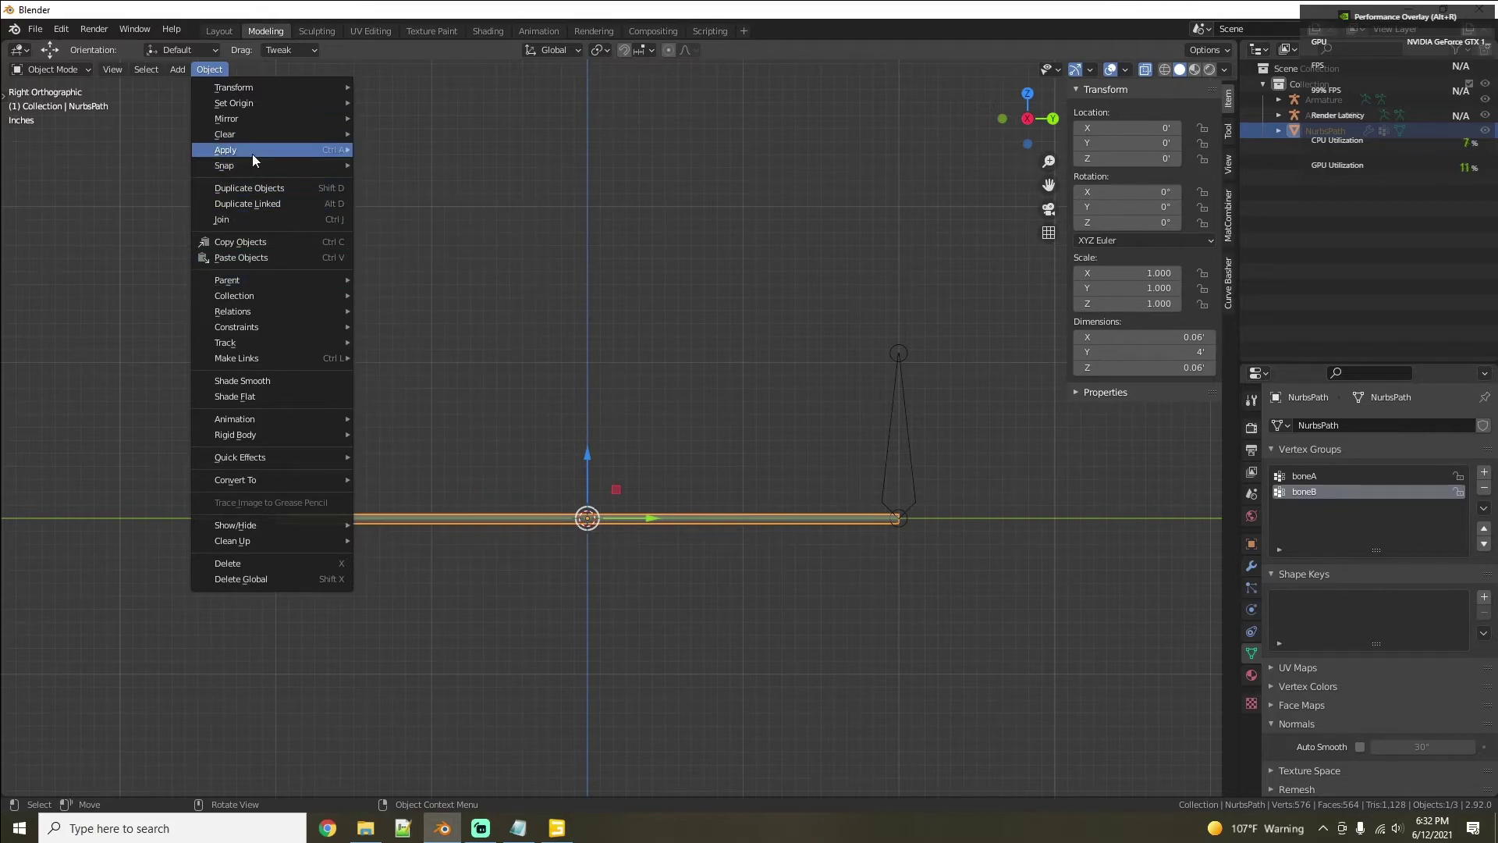
mouse_move(337, 157)
left_click(401, 210)
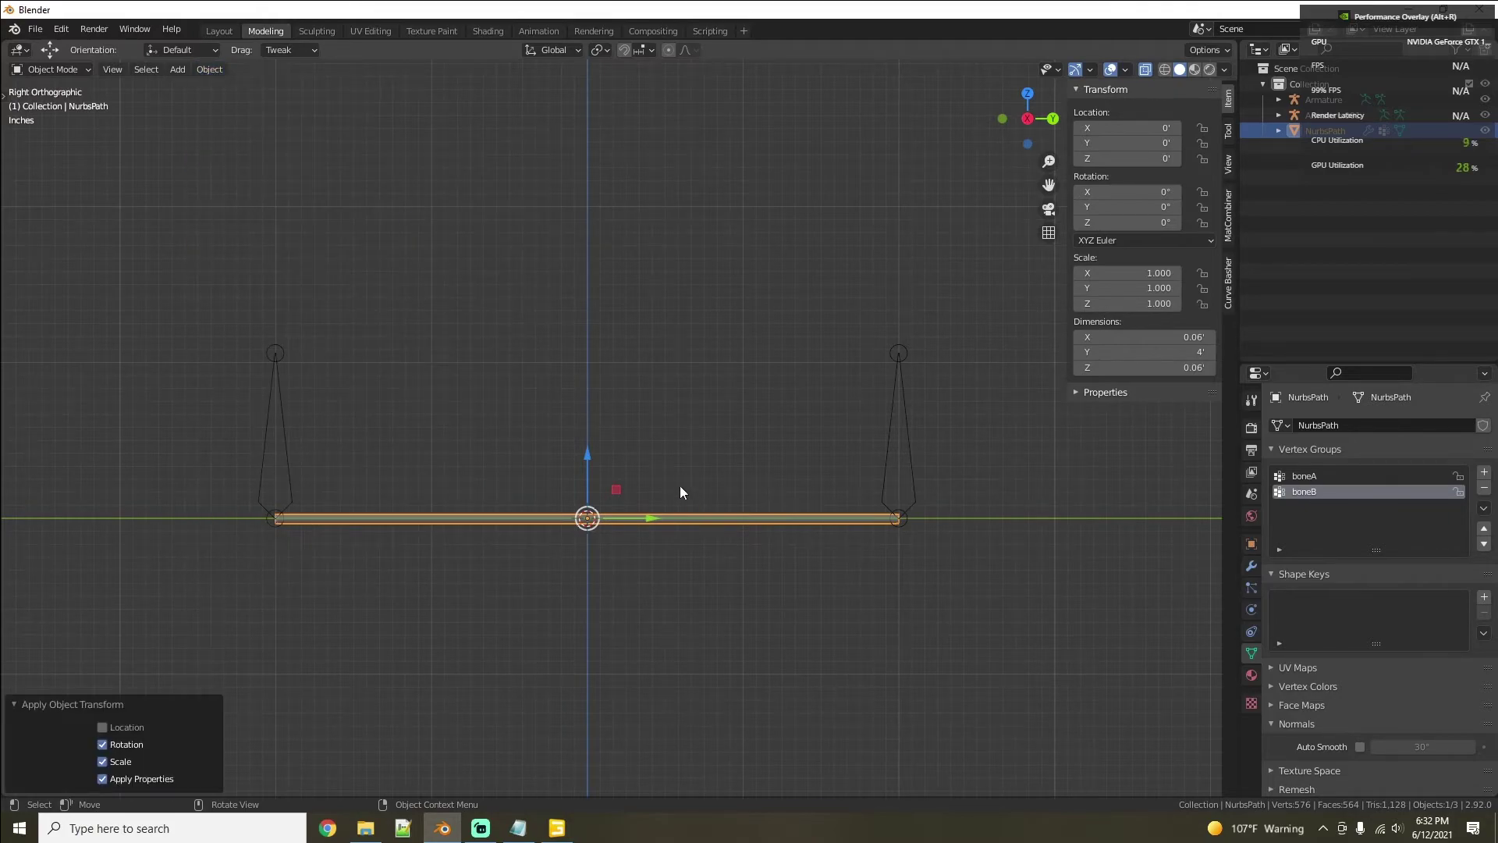
Step: Turn off X-ray and select the hose together with both bones
middle_click_drag(680, 485, 769, 503)
left_click(1144, 69)
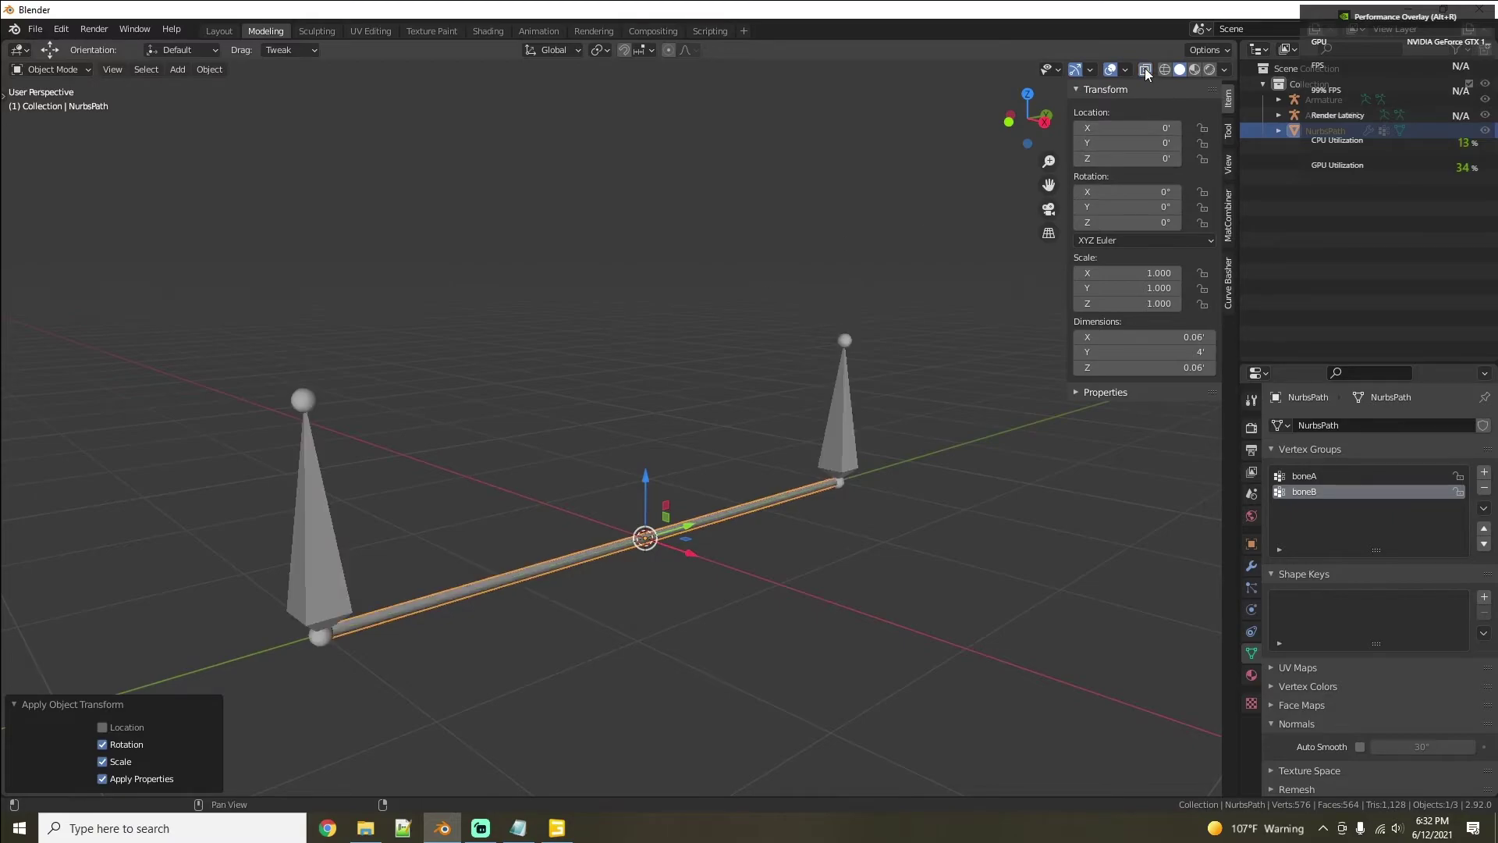
middle_click_drag(863, 489, 835, 479)
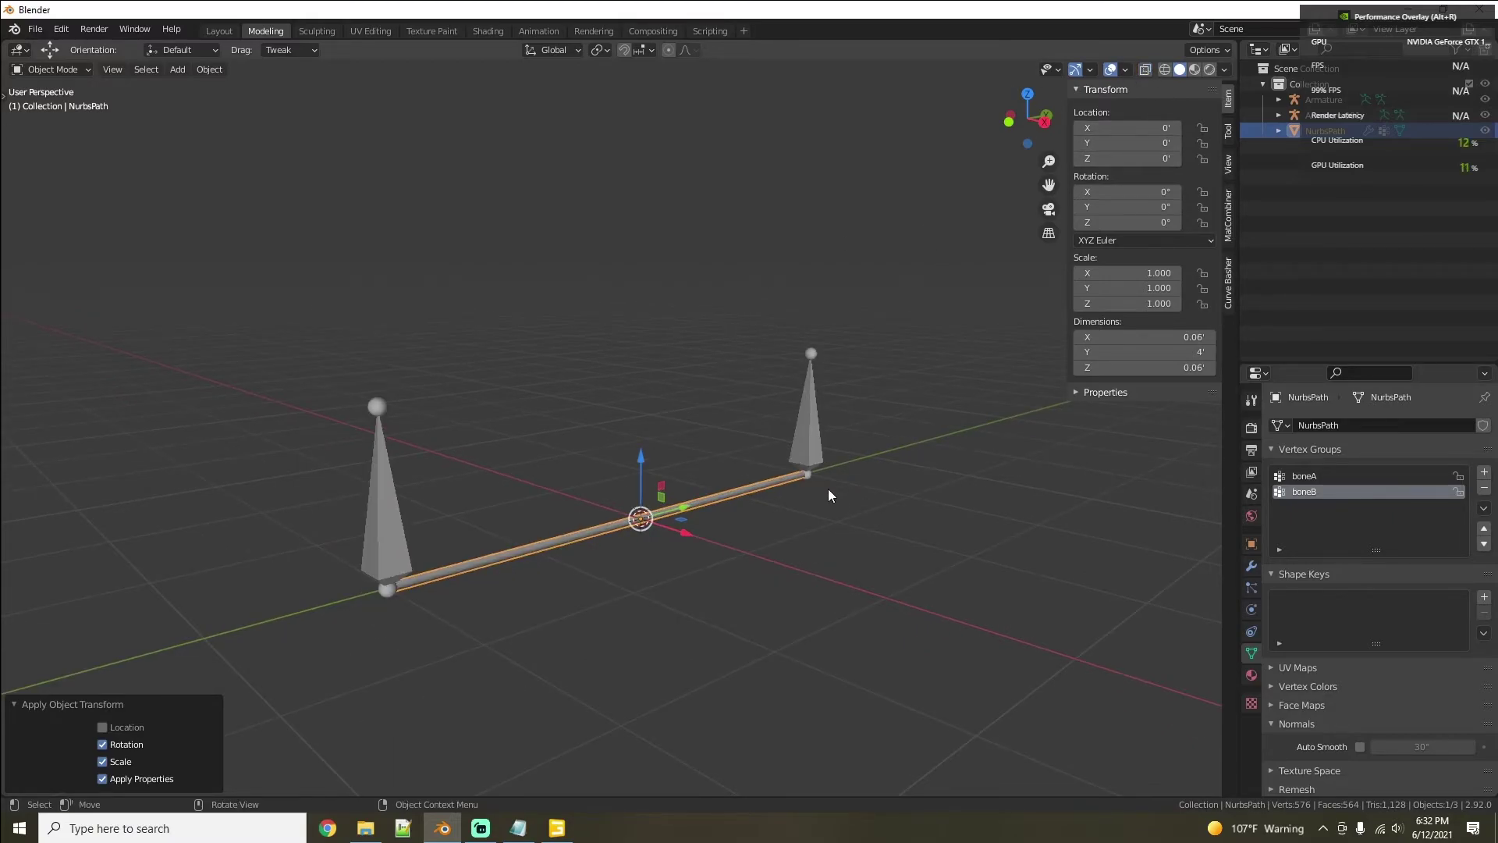
key("a")
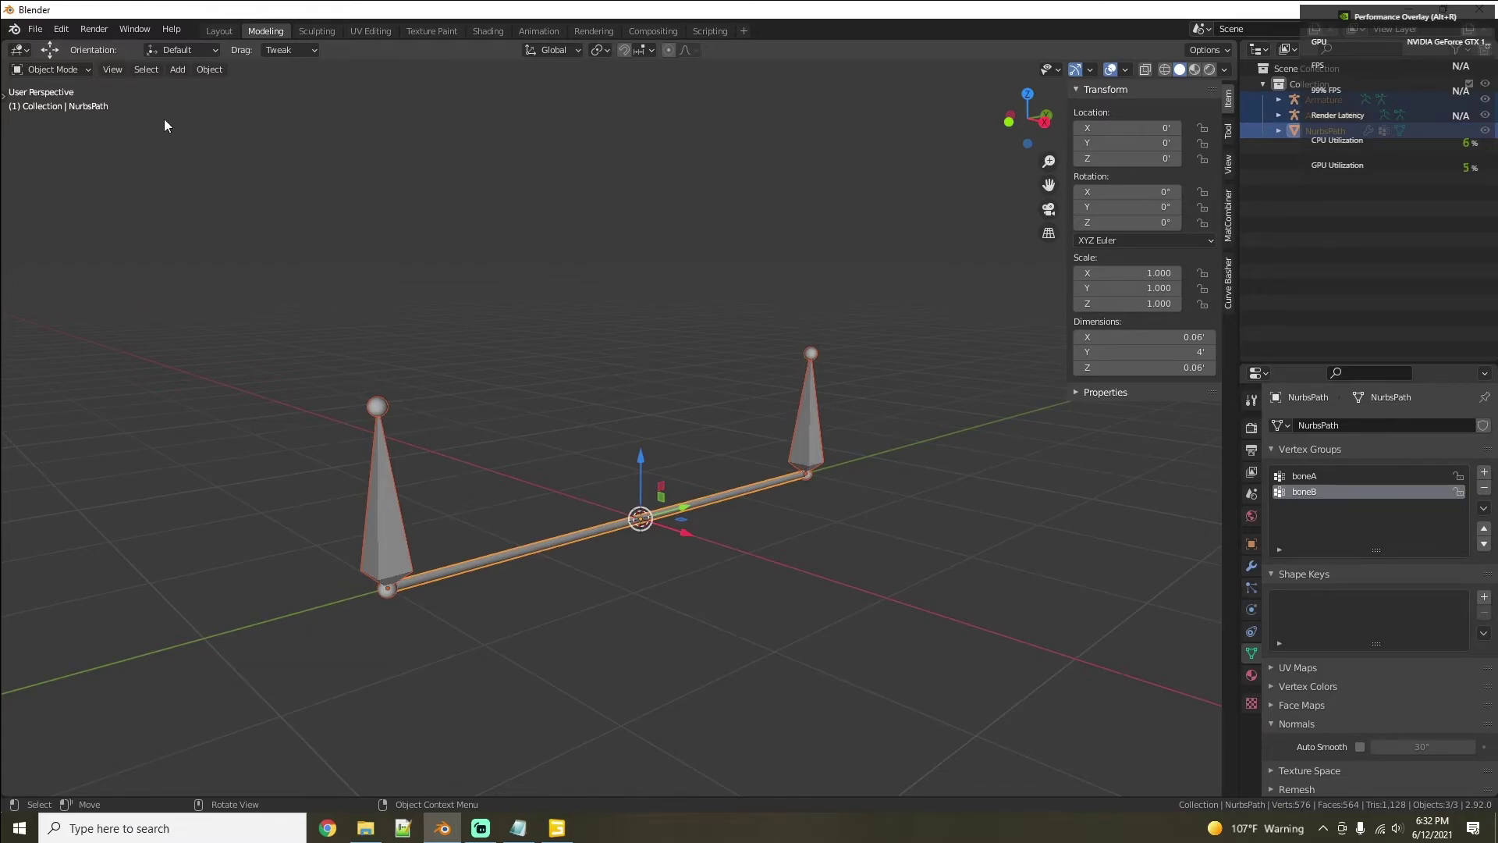
Step: Bring up the File > Export format list showing I3D (.i3d)
left_click(35, 29)
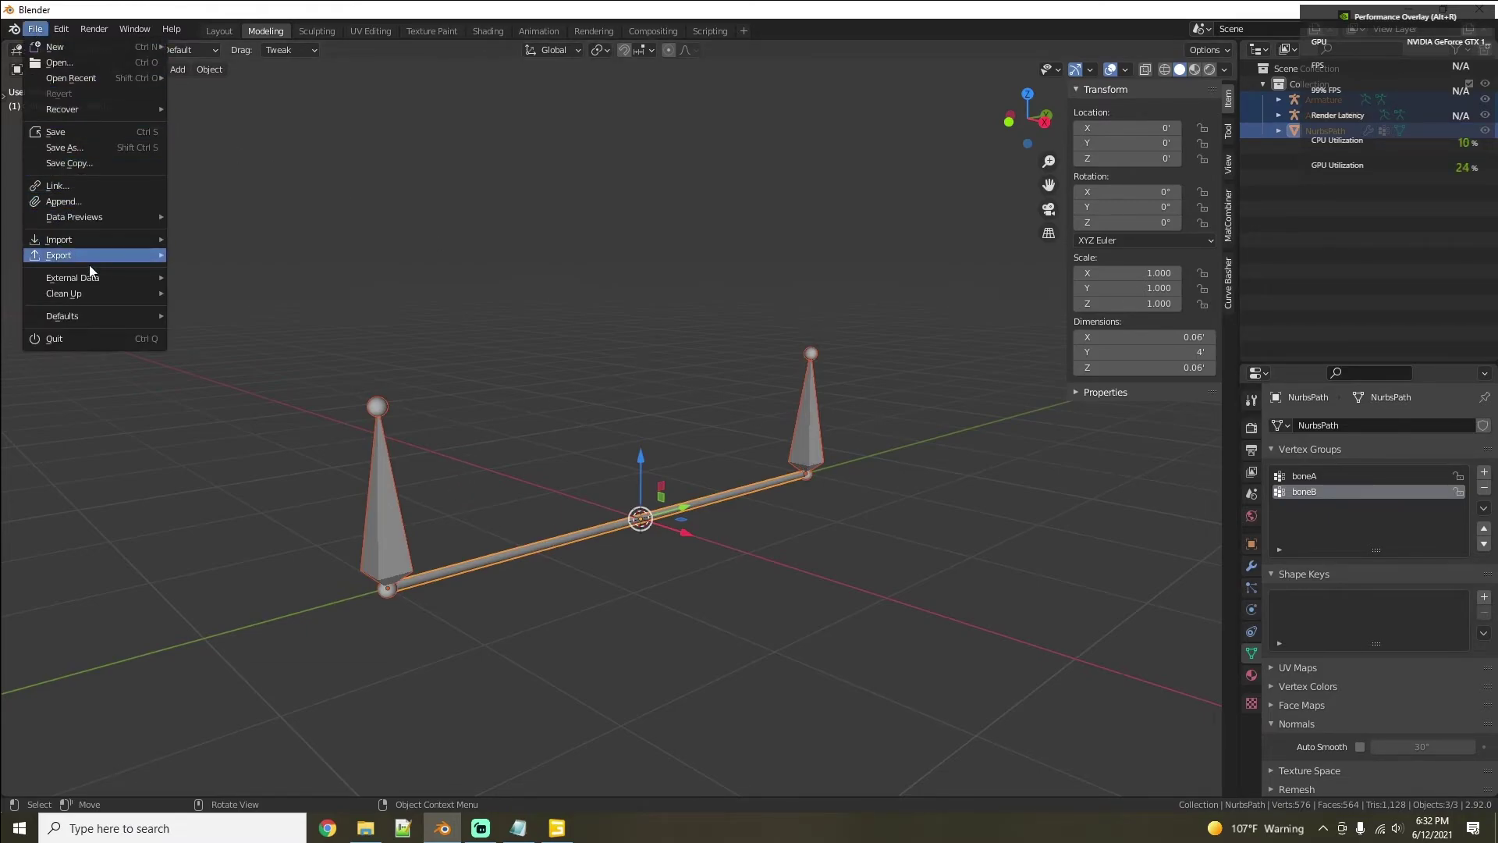
mouse_move(95, 256)
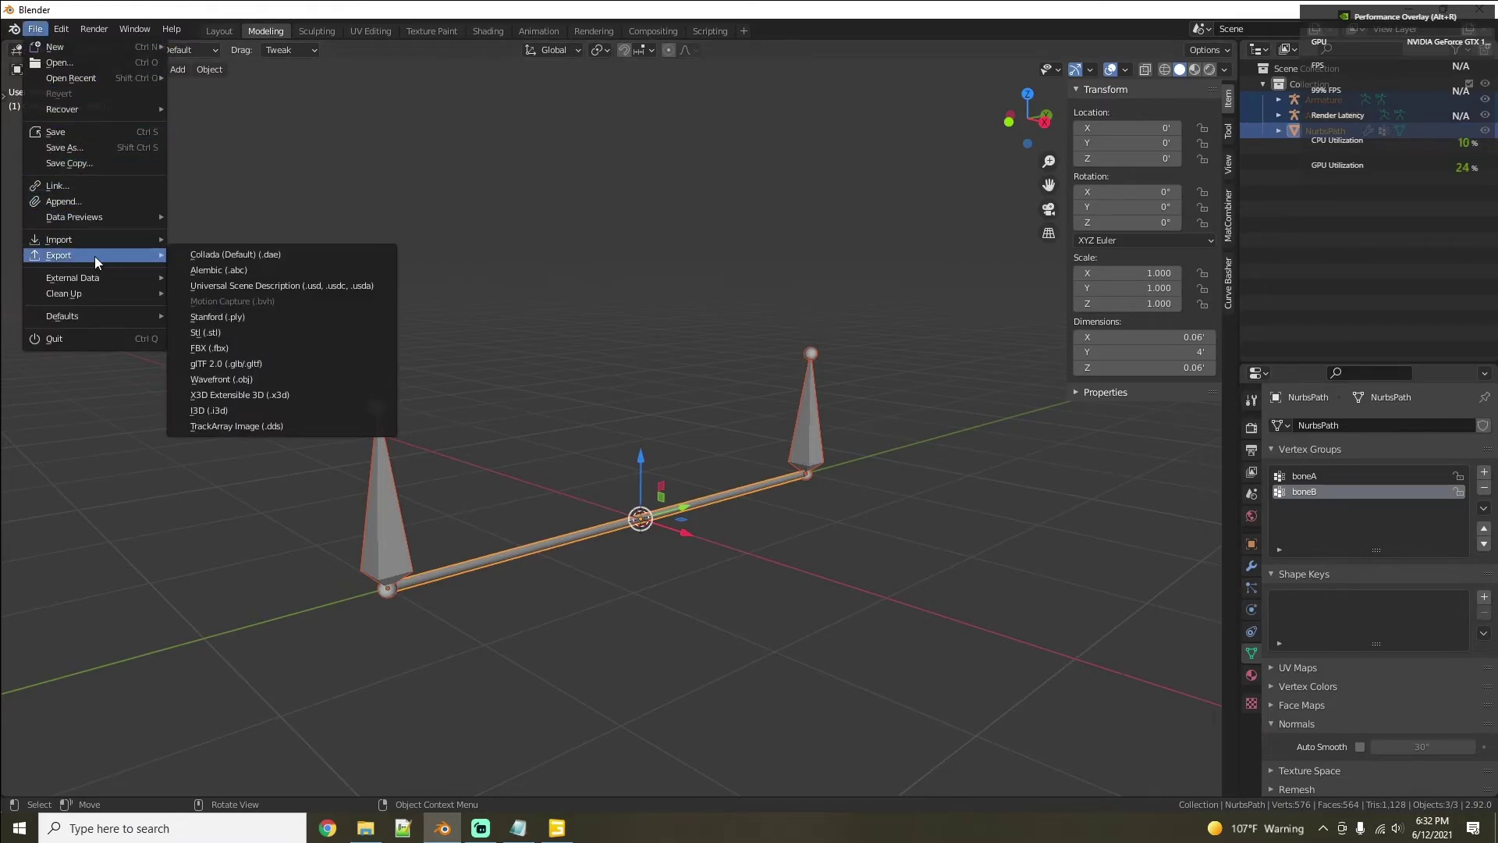
Step: Export the selection as hoseMesh.i3d into the Desktop EDIT folder
left_click(233, 410)
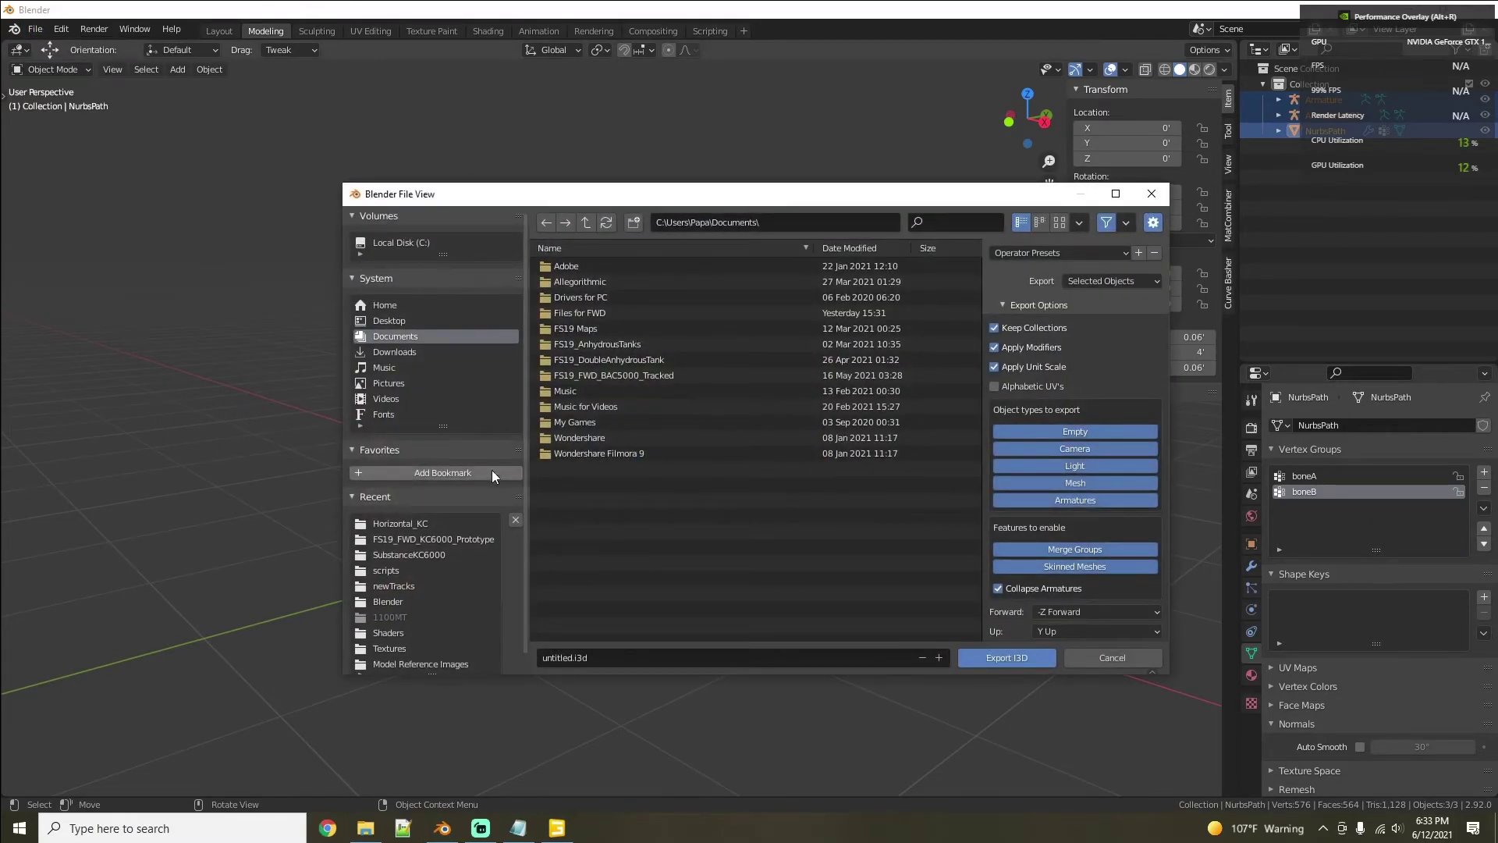
left_click(576, 662)
type("h")
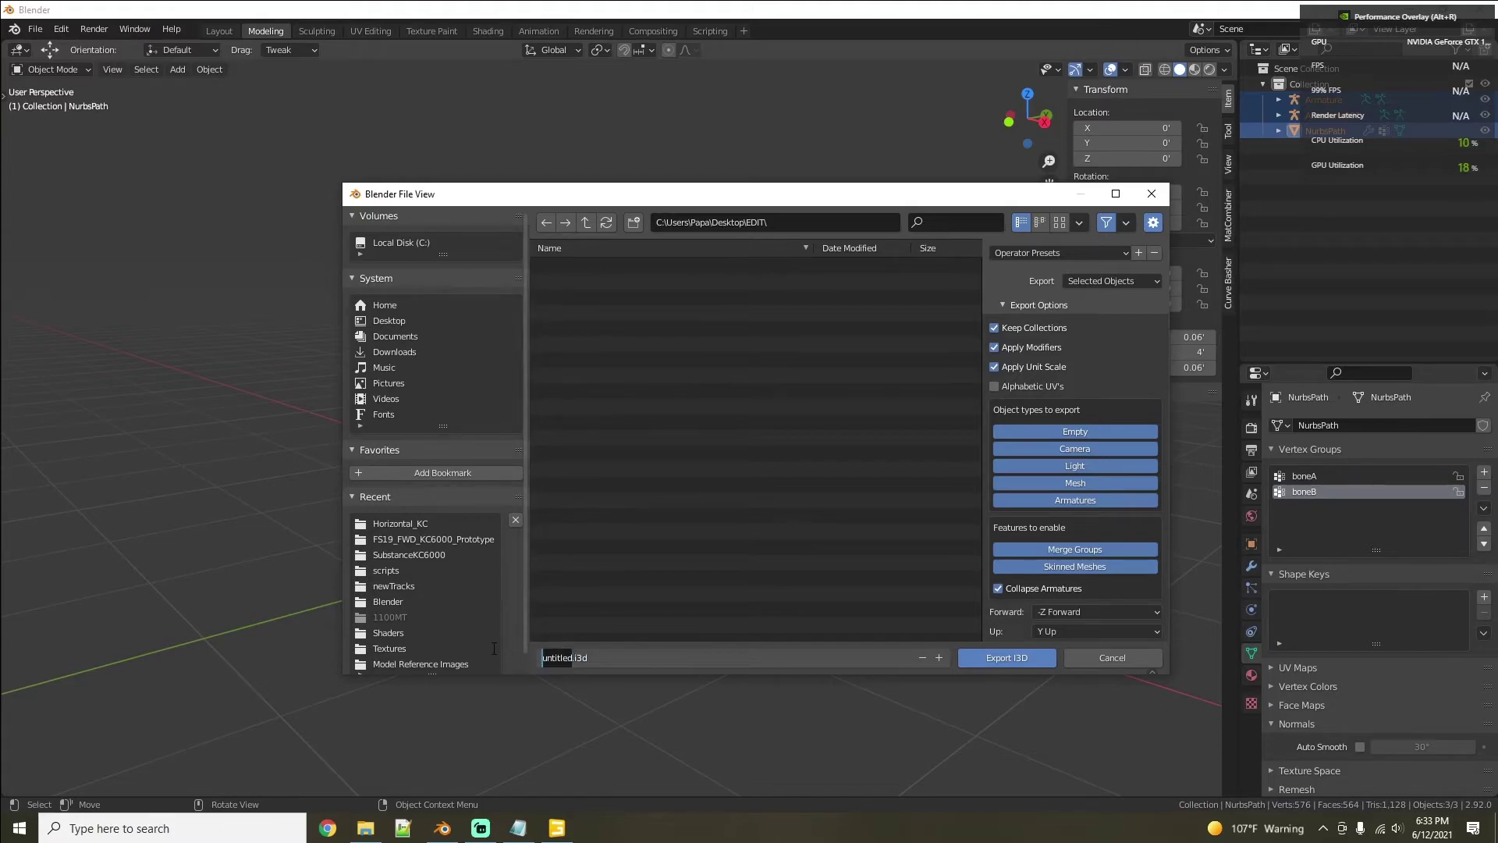
type("oseMesh")
left_click(614, 657)
left_click(1006, 656)
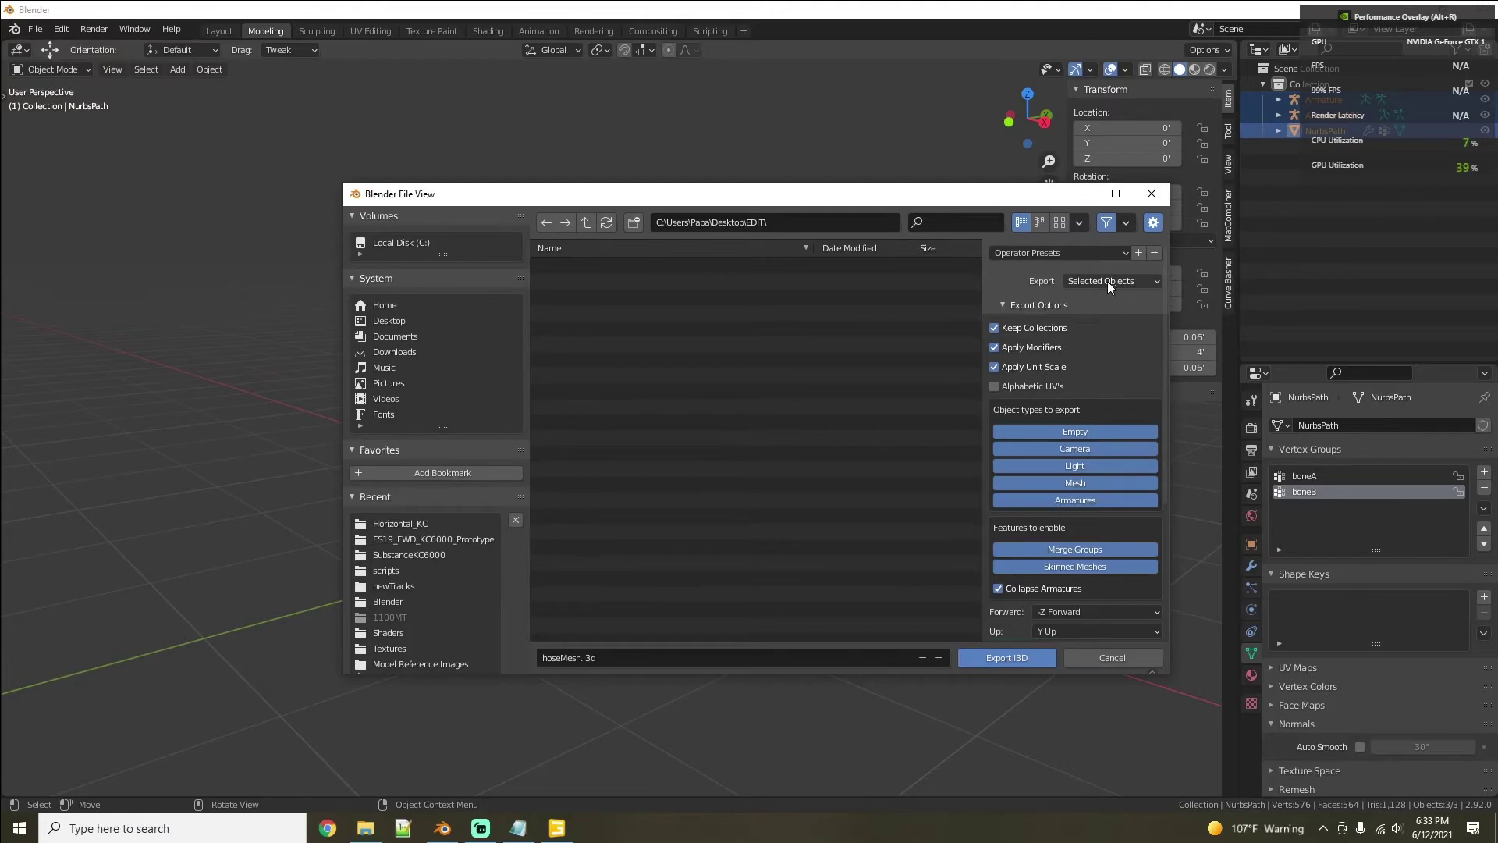
left_click(998, 657)
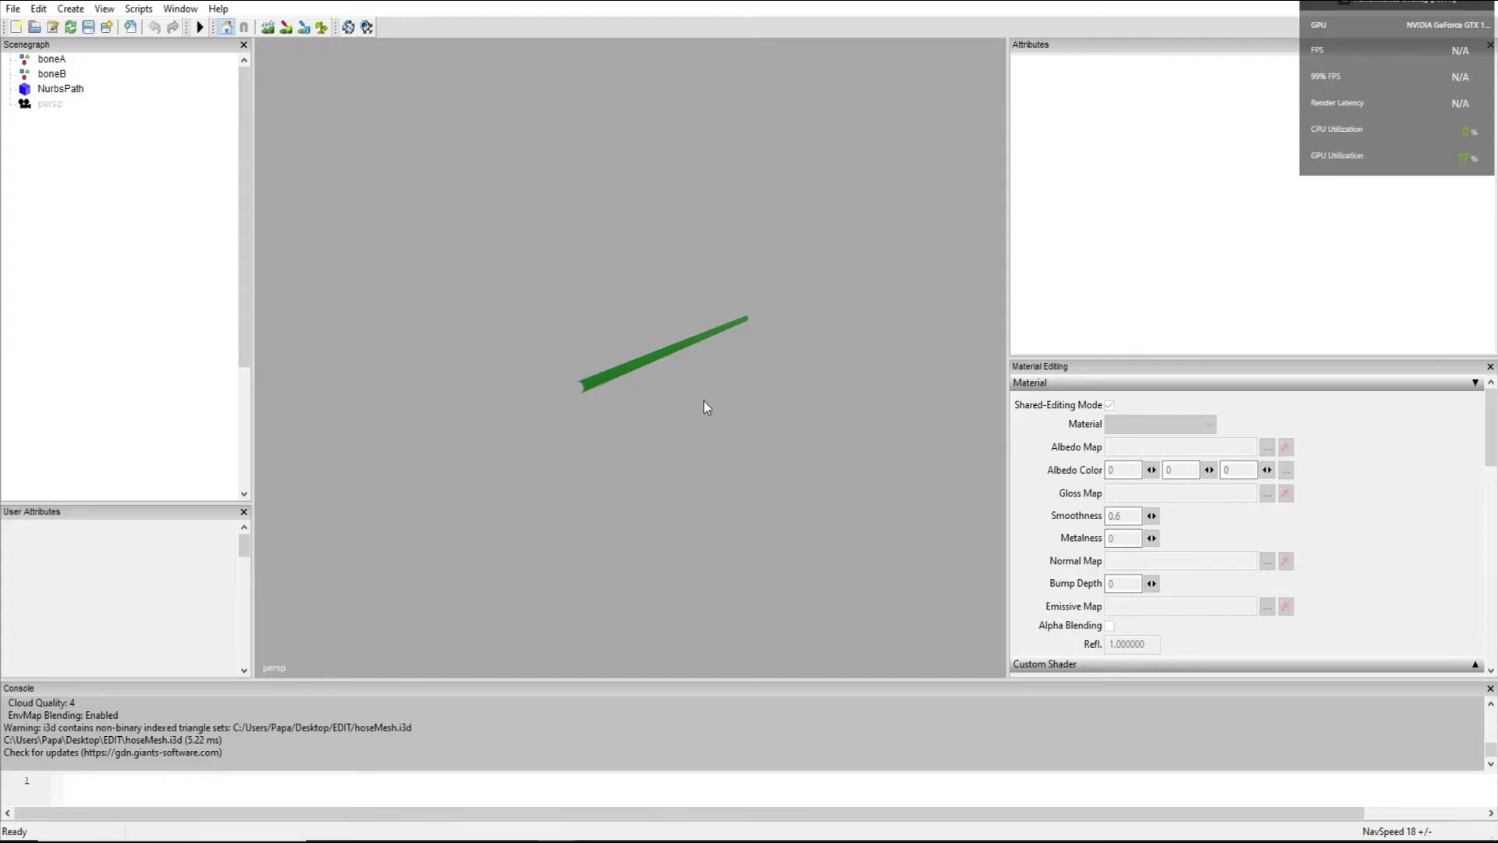
Step: Rename the imported NurbsPath shape to hoseMesh
left_click(56, 90)
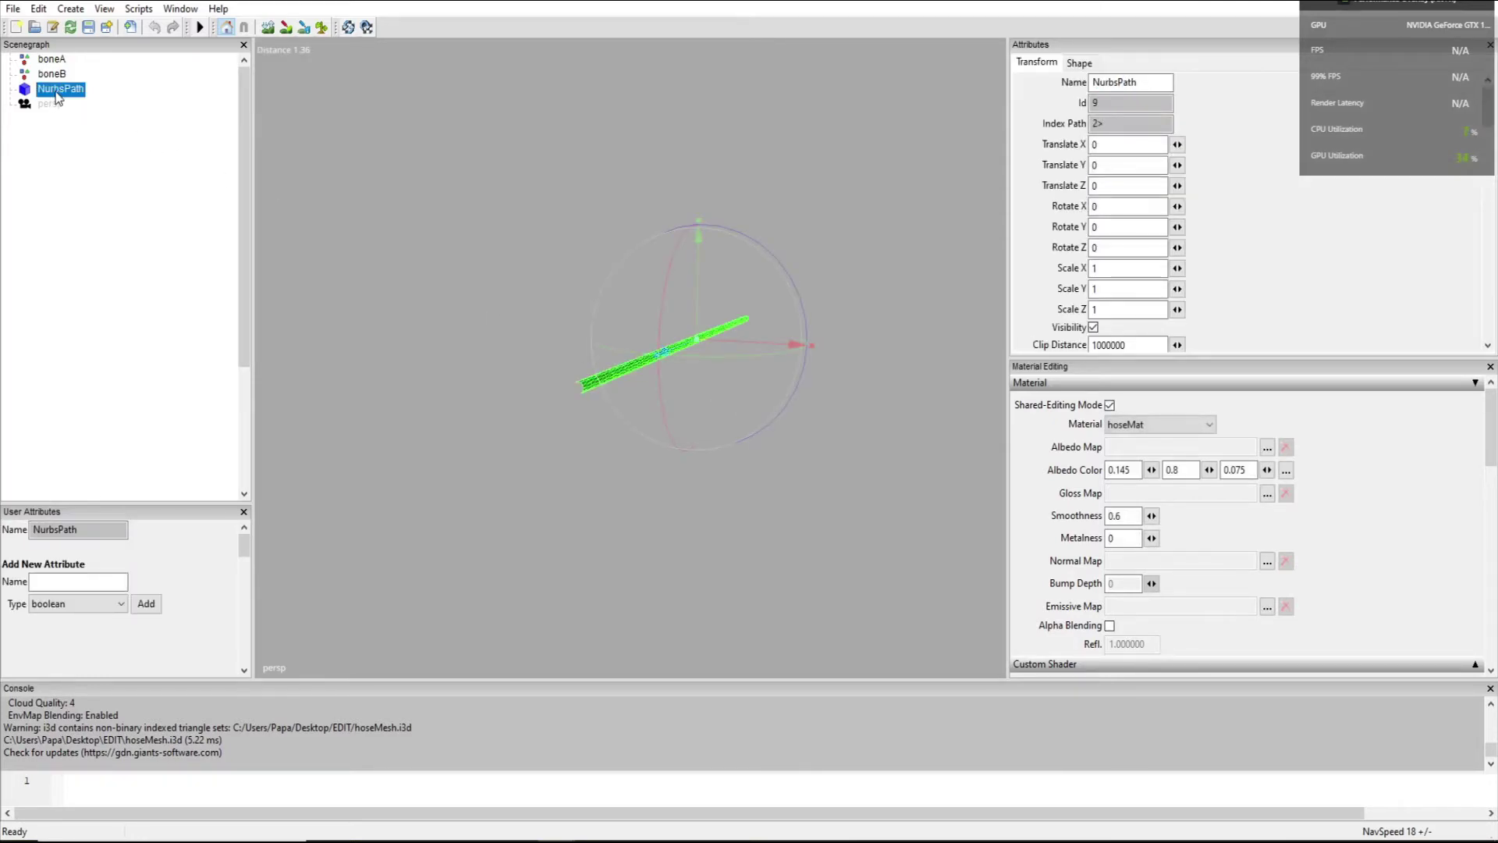
double_click(1131, 82)
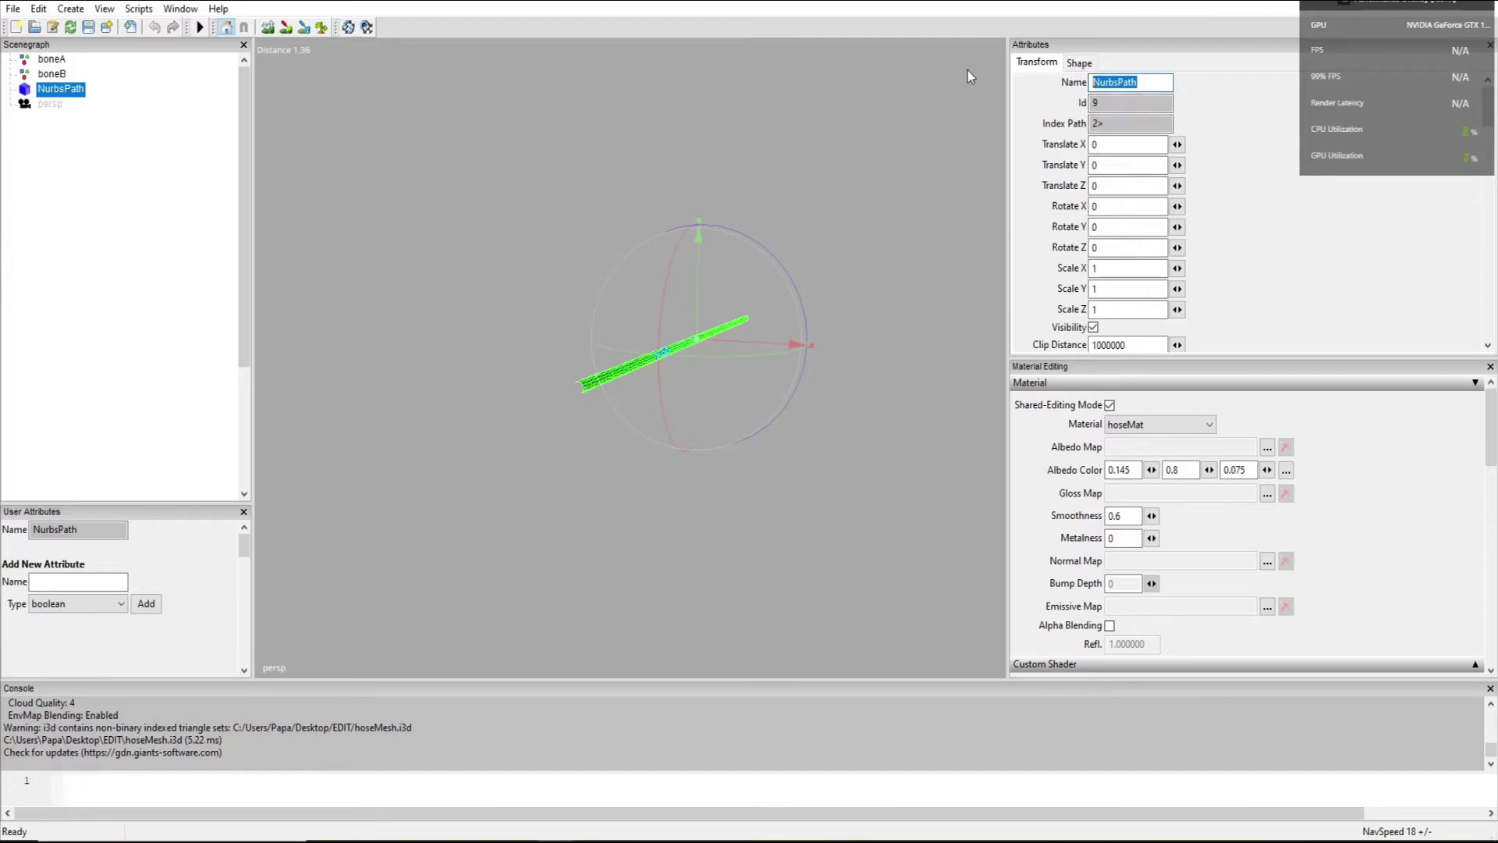
type("hoseMesh")
key("Return")
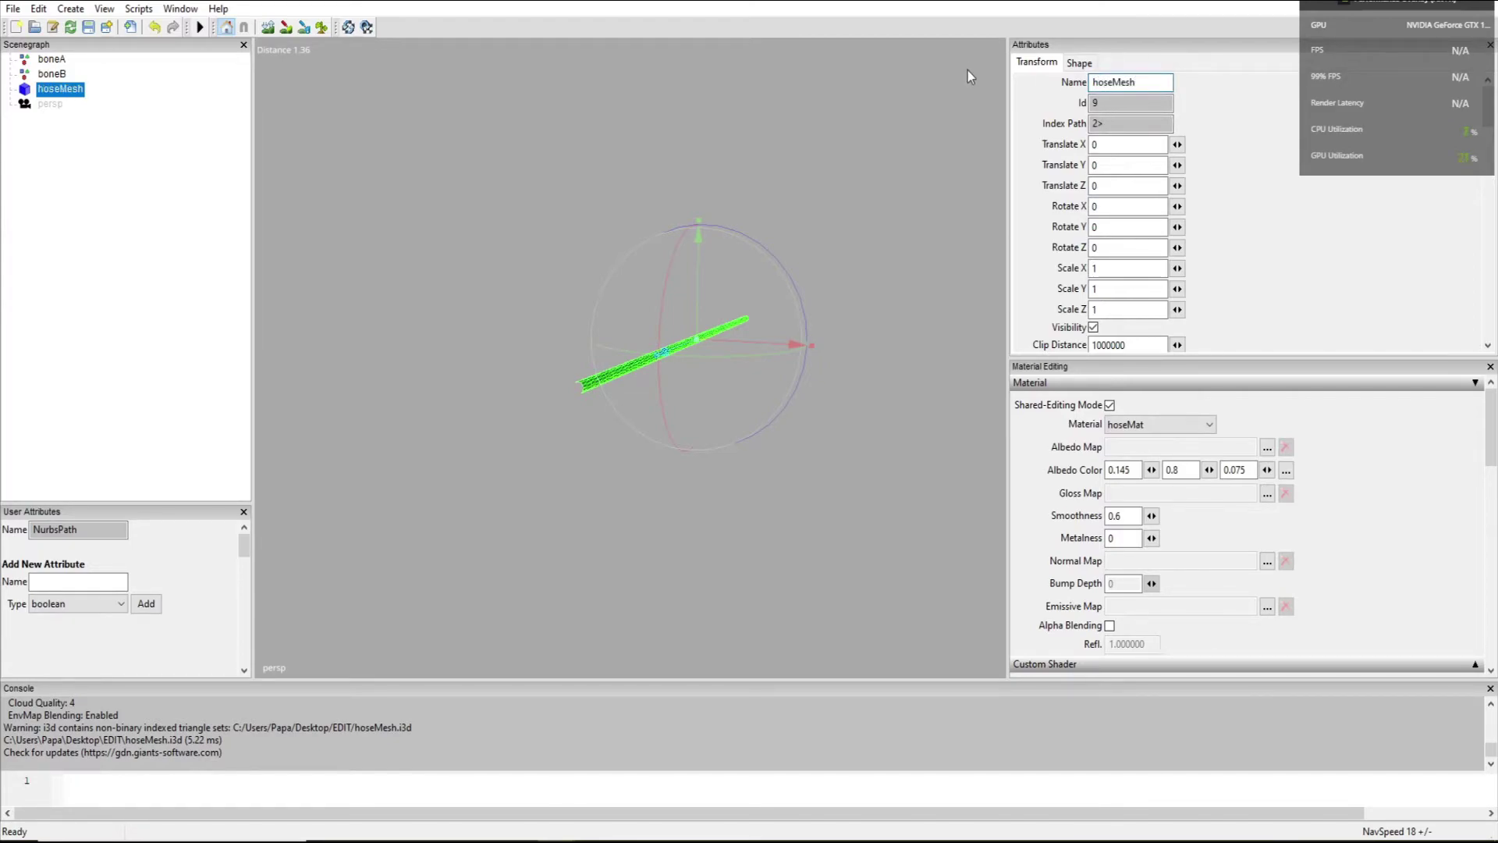
Step: Inspect boneA and boneB, then test-move hoseMesh up and undo the move
left_click(55, 61)
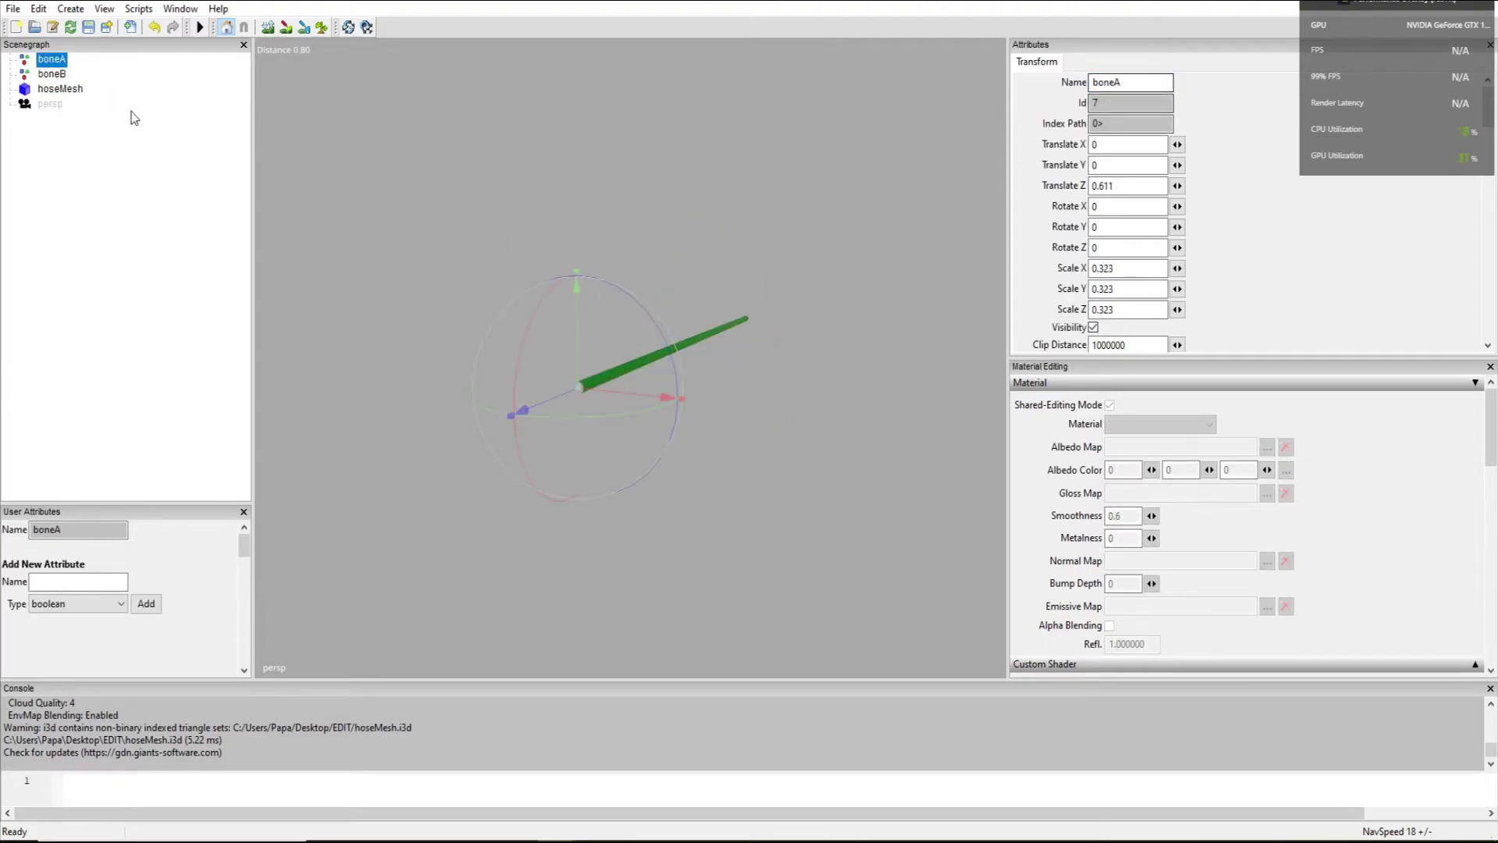
left_click(51, 74)
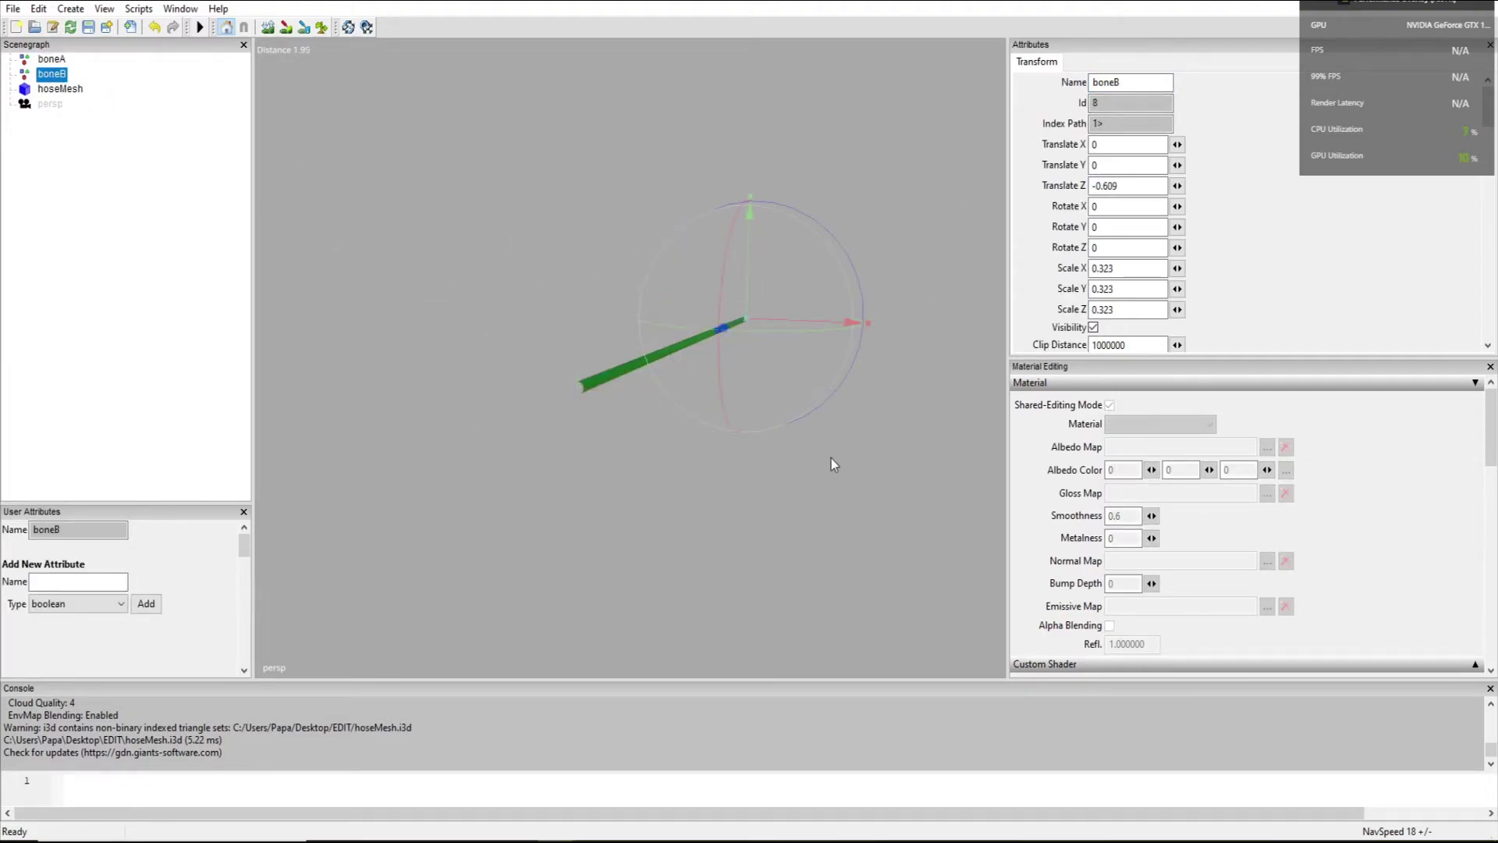
middle_click_drag(831, 457, 776, 461)
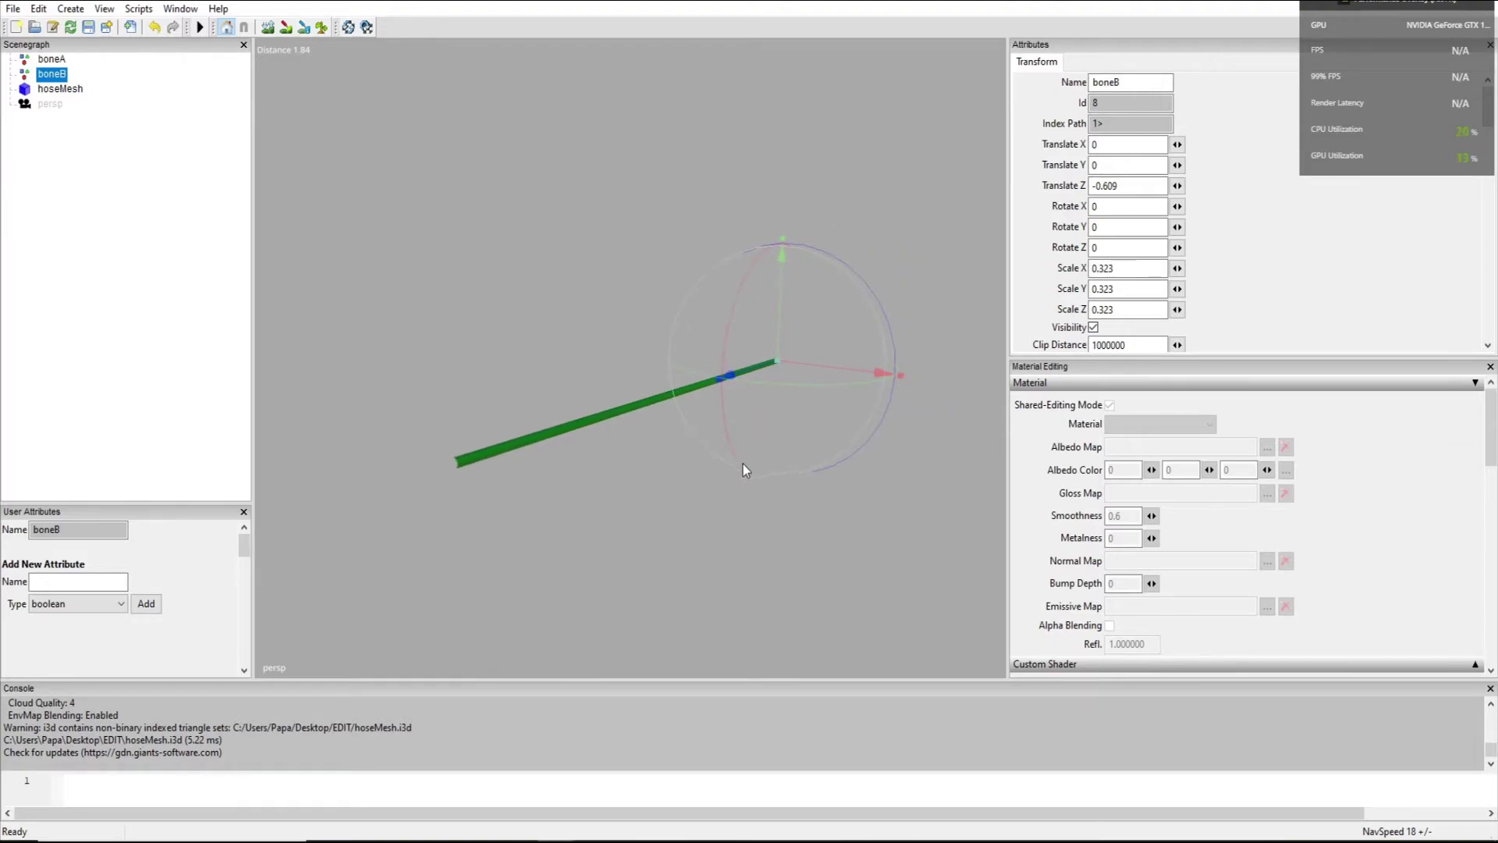
left_click(106, 91)
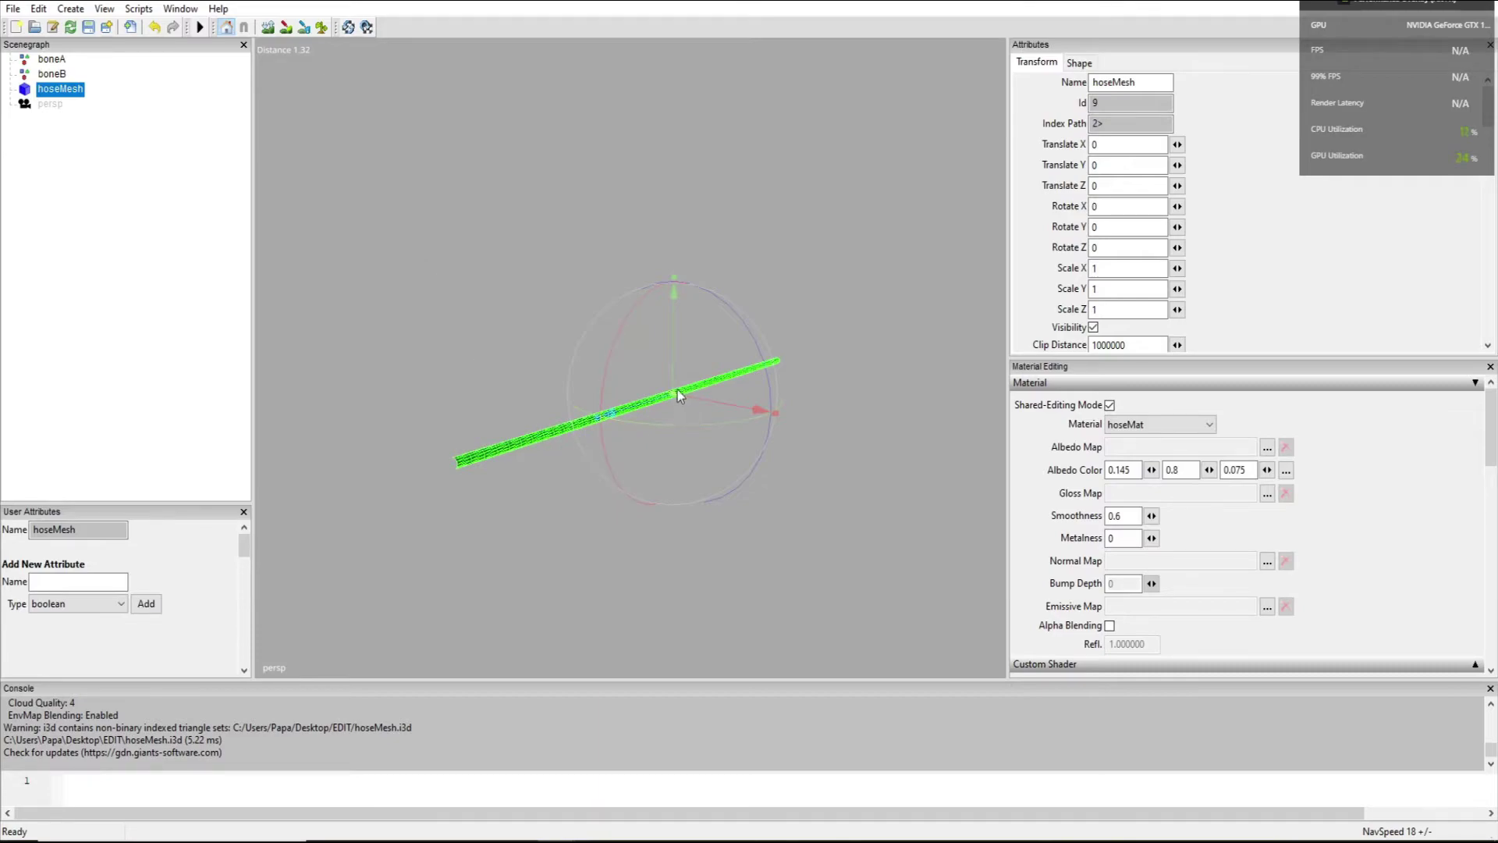
left_click_drag(678, 390, 673, 272)
key("ctrl+z")
Step: Move and rotate boneA to bend the hose, undoing one move
left_click(52, 60)
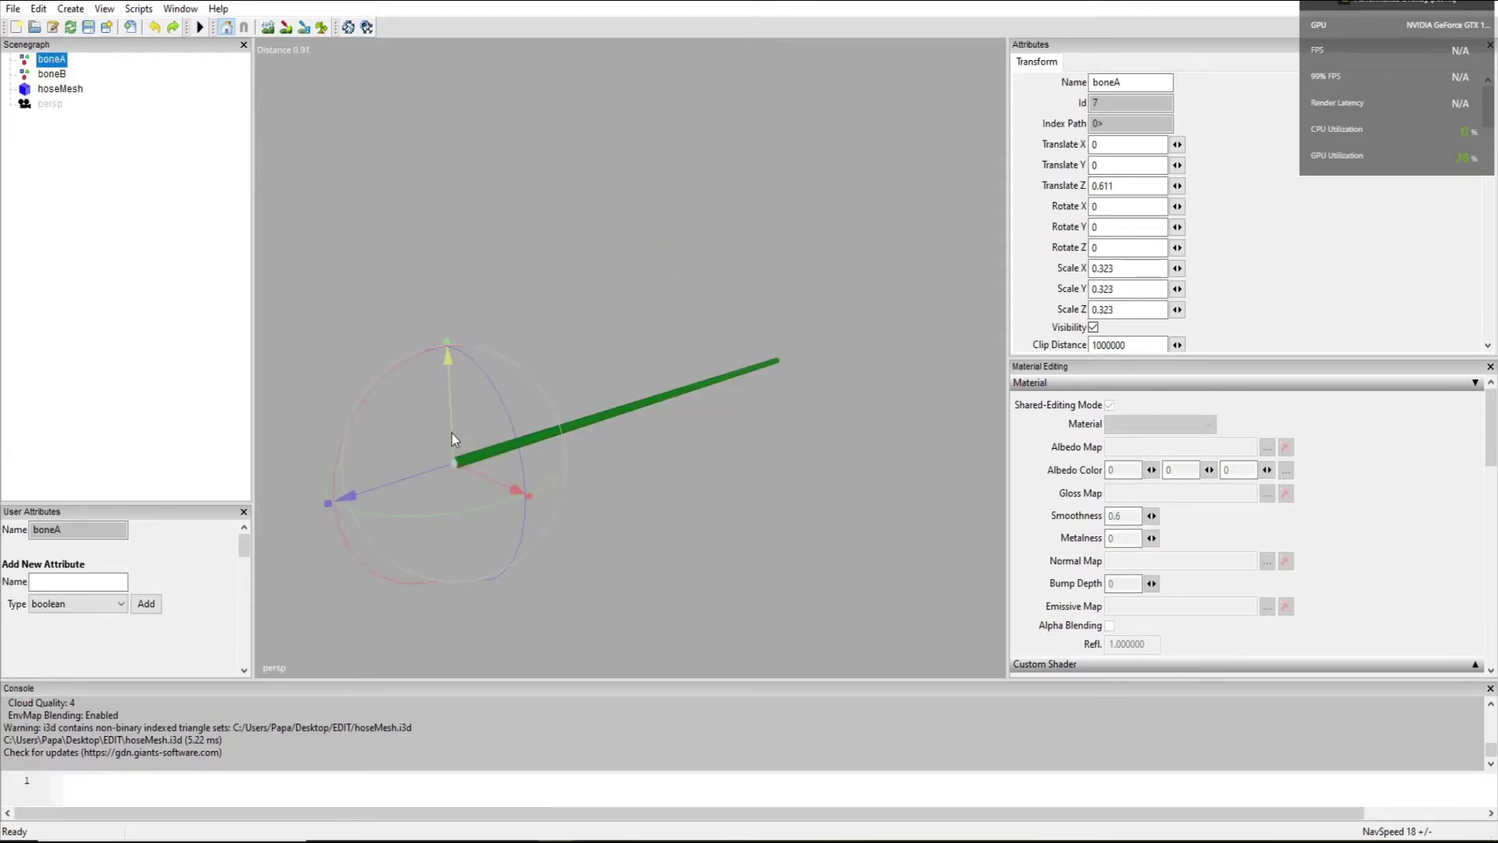
left_click_drag(452, 433, 579, 439)
left_click_drag(445, 350, 456, 404)
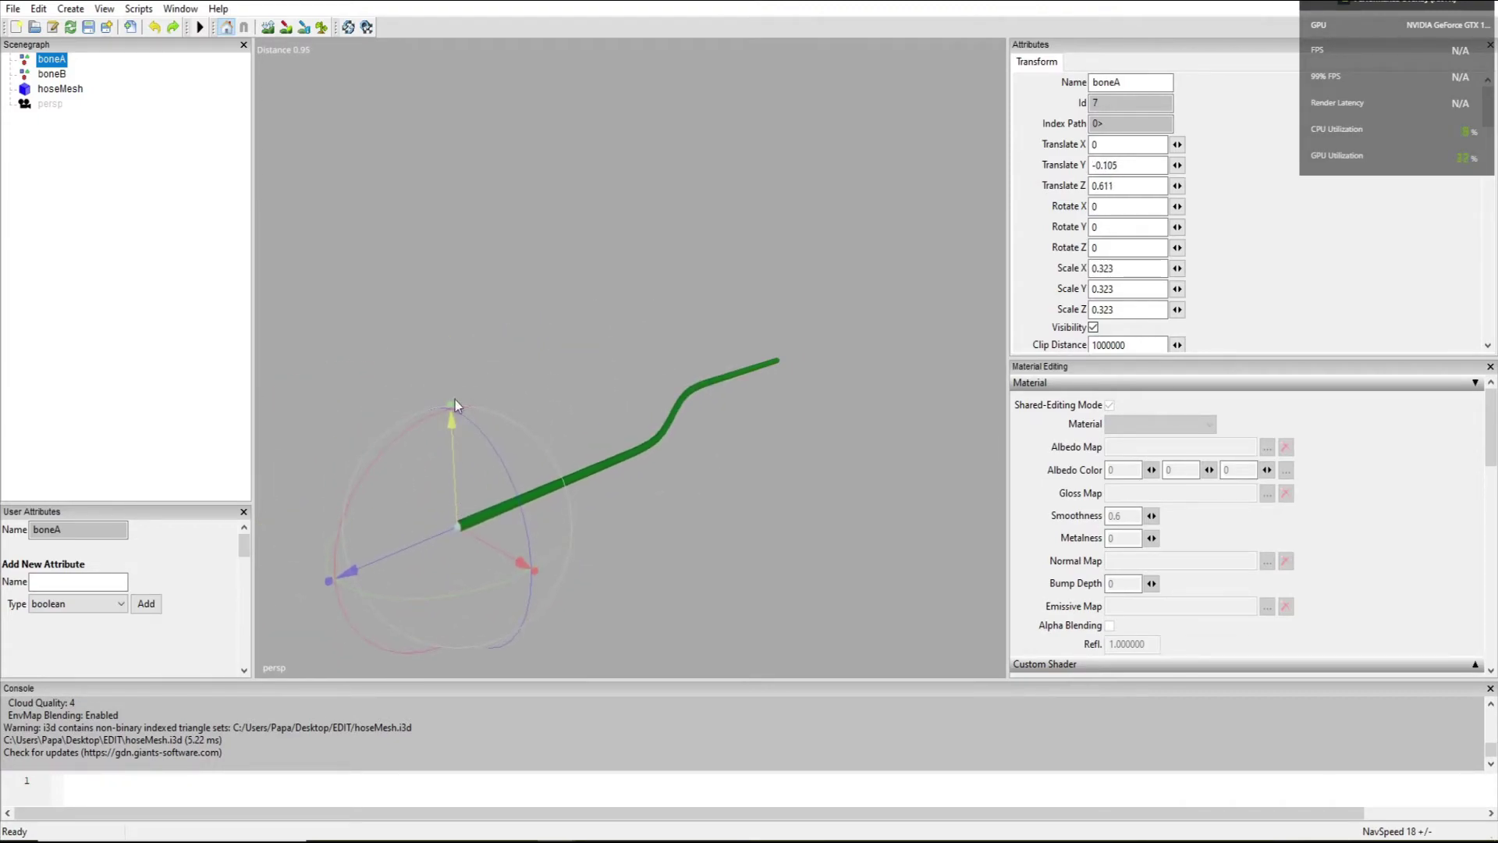
key("ctrl+z")
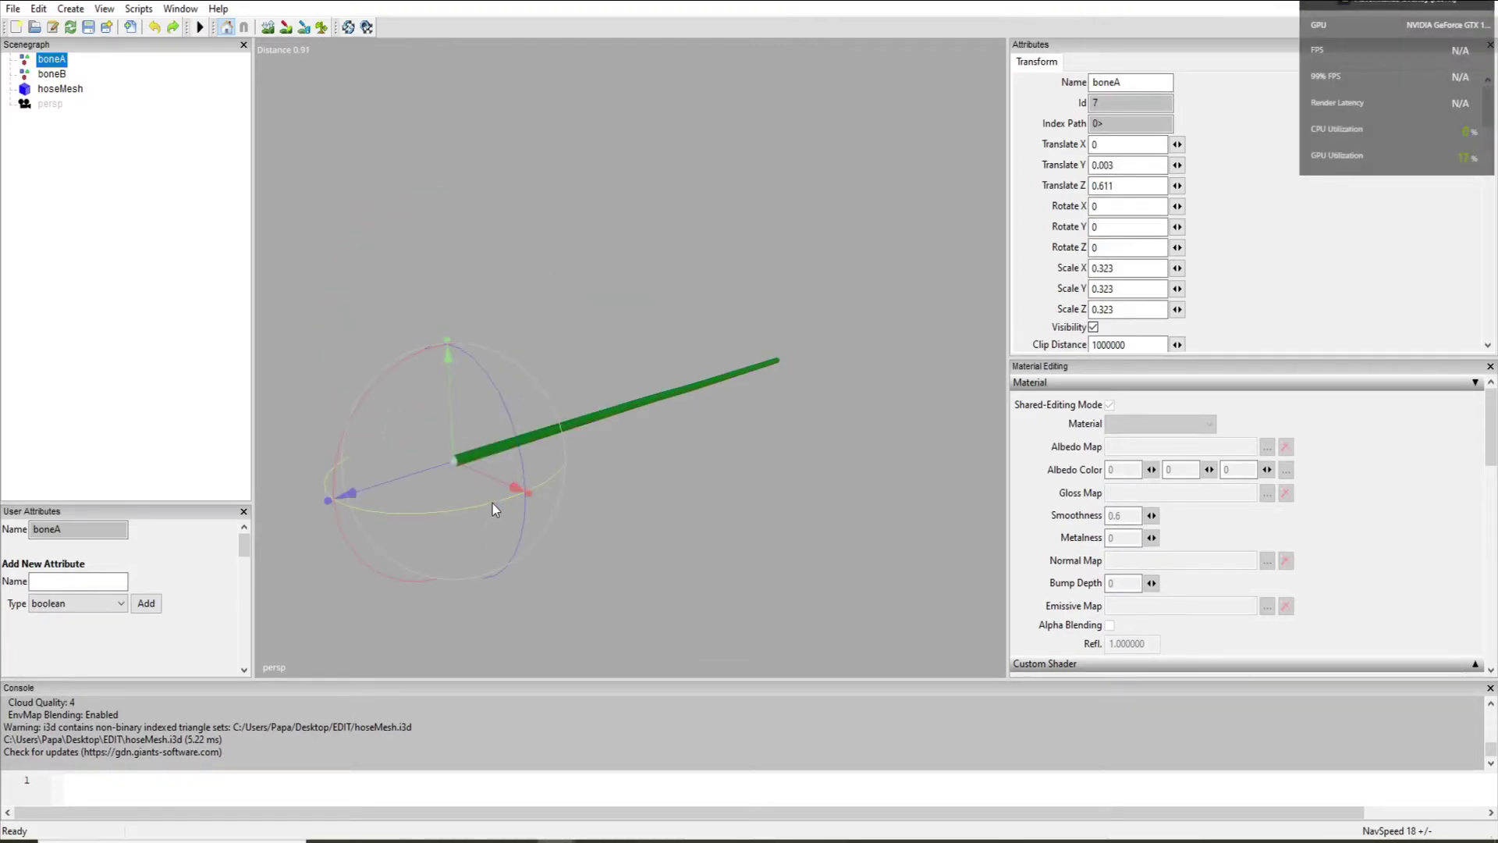
mouse_move(496, 509)
left_mouse_down()
mouse_move(458, 511)
mouse_move(518, 518)
mouse_move(578, 500)
mouse_move(497, 524)
left_mouse_up()
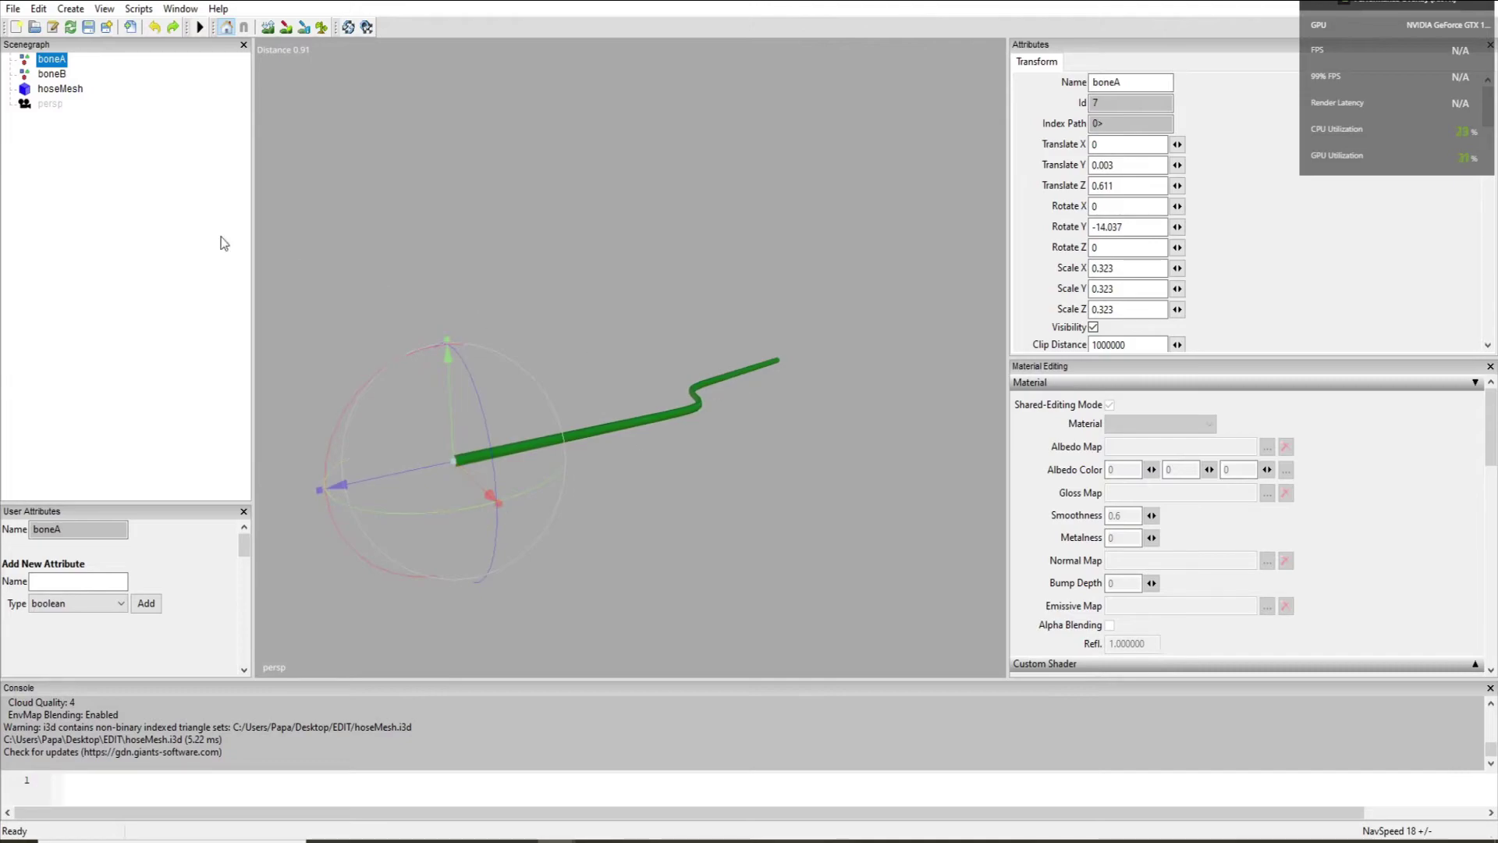
Step: Rotate and push boneB in several directions to bend the hose end
left_click(53, 75)
left_click_drag(783, 390, 809, 514)
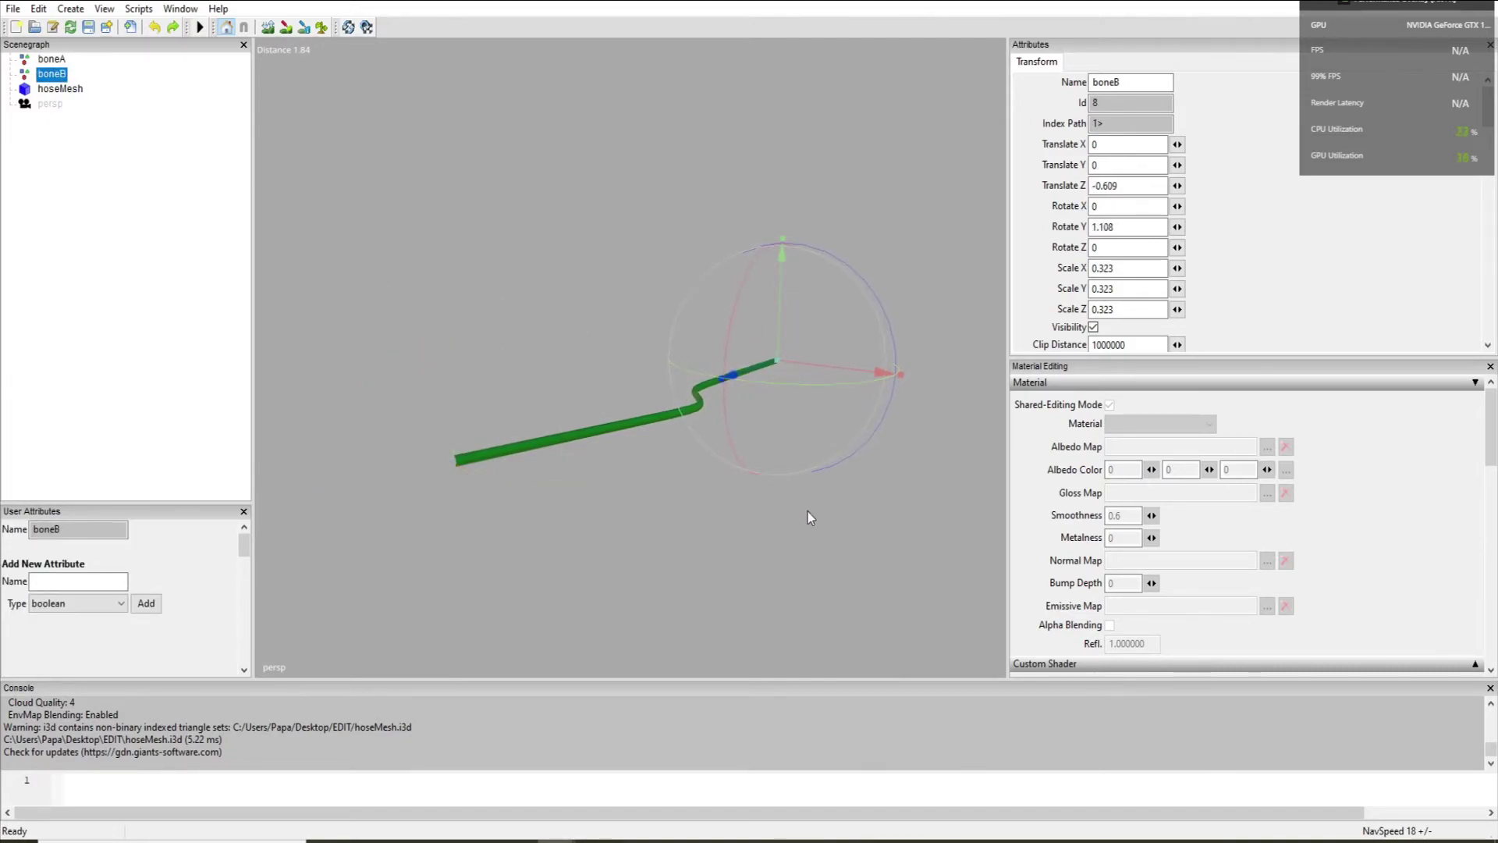
right_click_drag(809, 515, 799, 475)
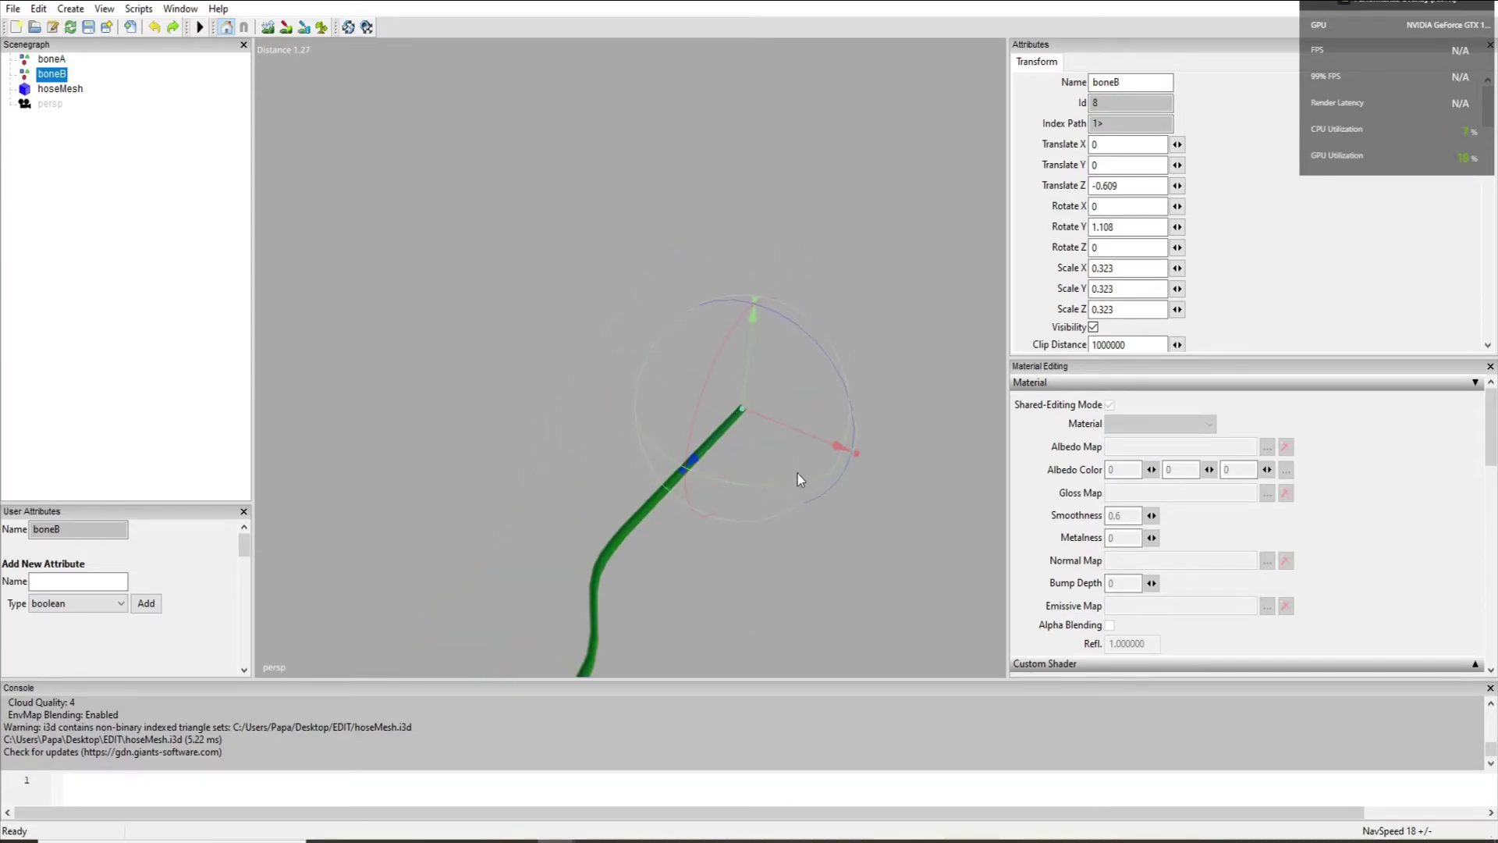
left_click_drag(755, 427, 817, 478)
scroll(817, 479, "down", 3)
mouse_move(747, 427)
left_mouse_down()
mouse_move(799, 432)
mouse_move(763, 427)
left_mouse_up()
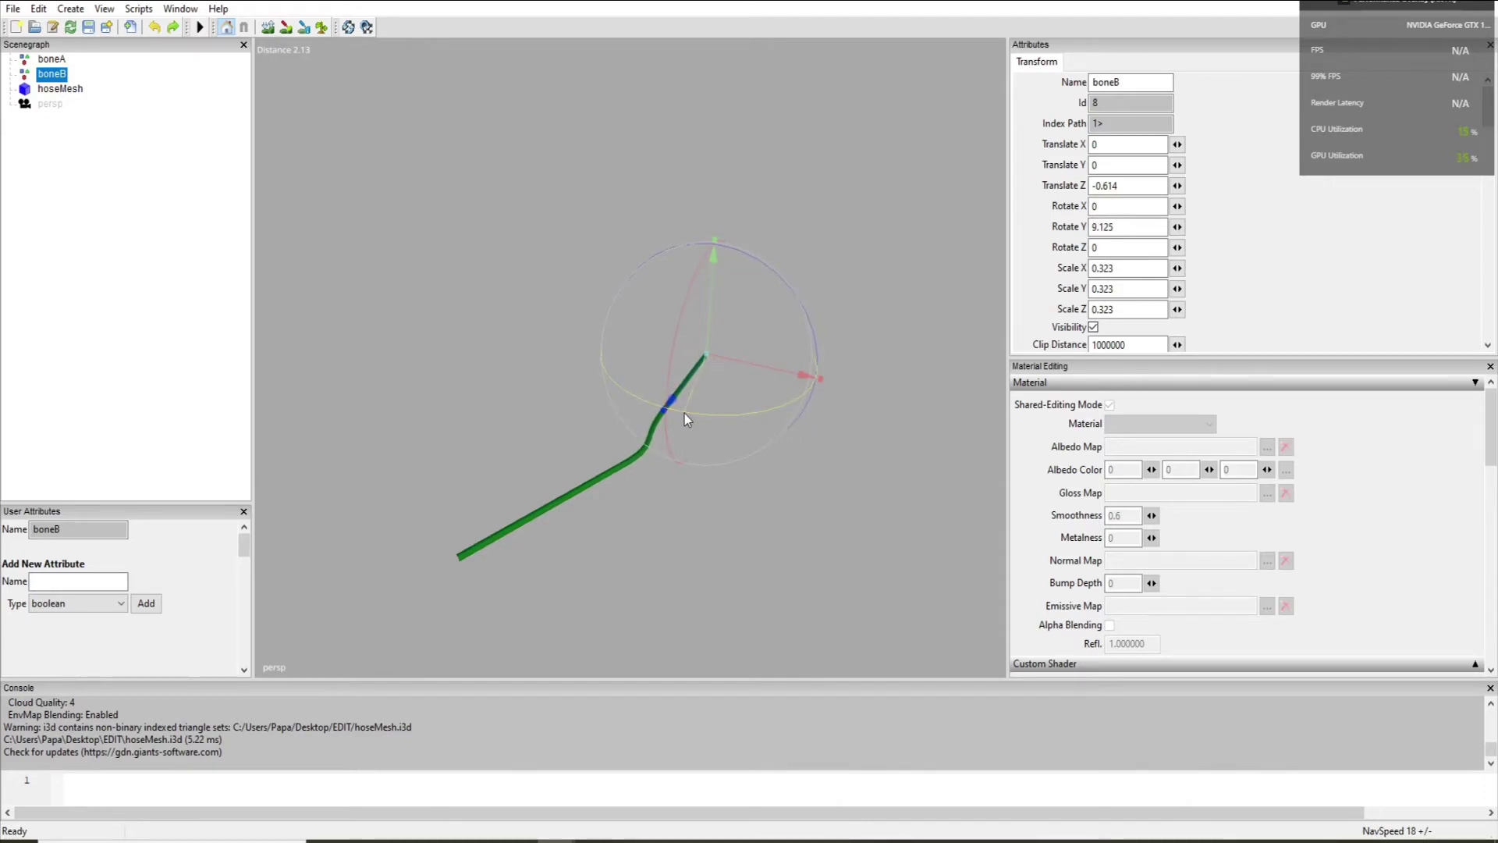
left_click_drag(686, 419, 728, 429)
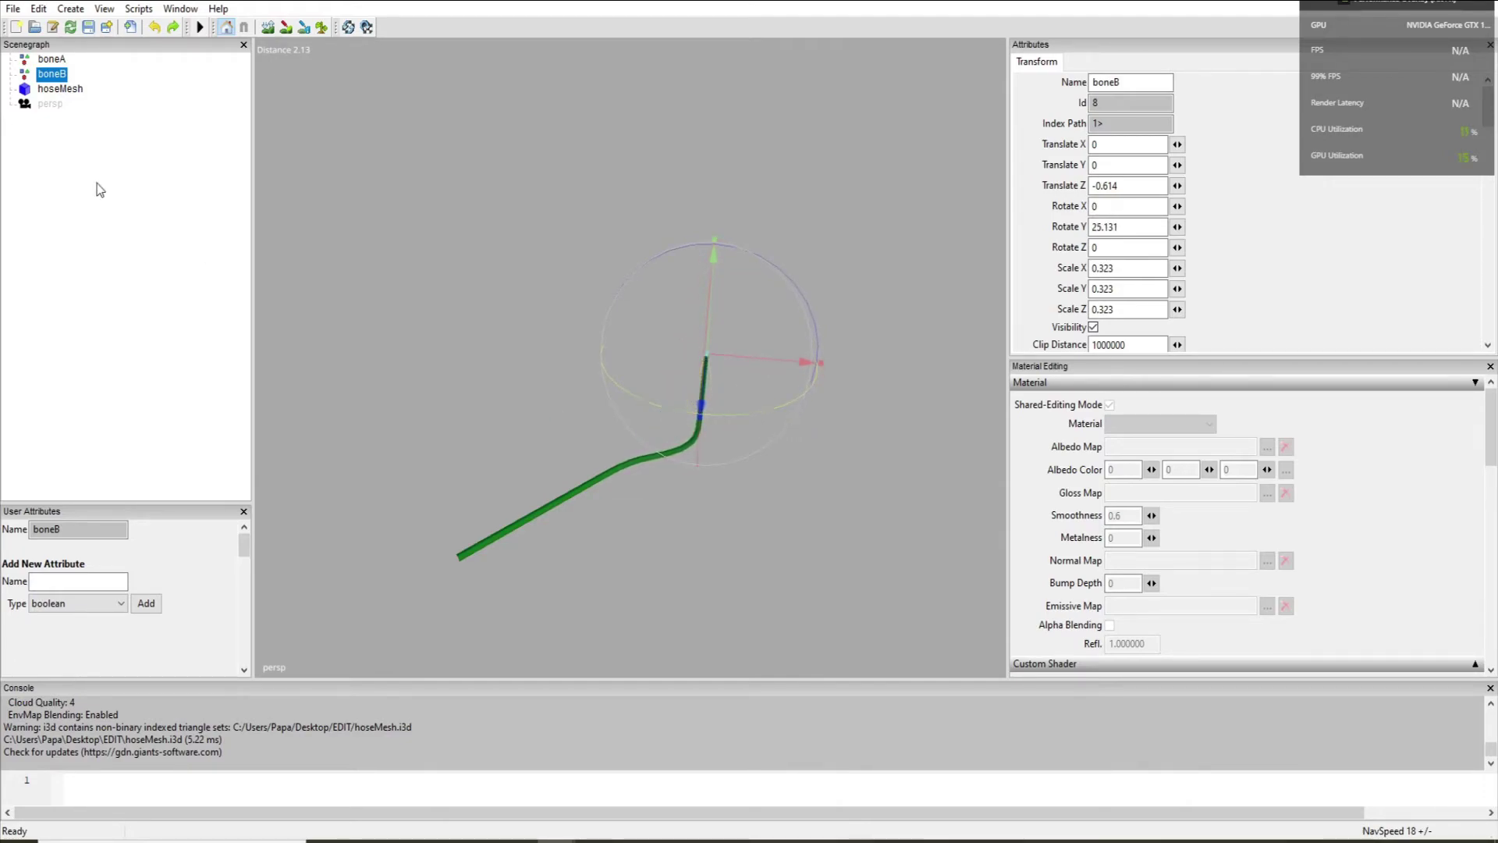
Step: Move and rotate boneA again, leaving it at Translate Z 0.51, Rotate Y -26.758
left_click(51, 60)
left_click_drag(428, 575, 475, 563)
left_click_drag(528, 644, 589, 630)
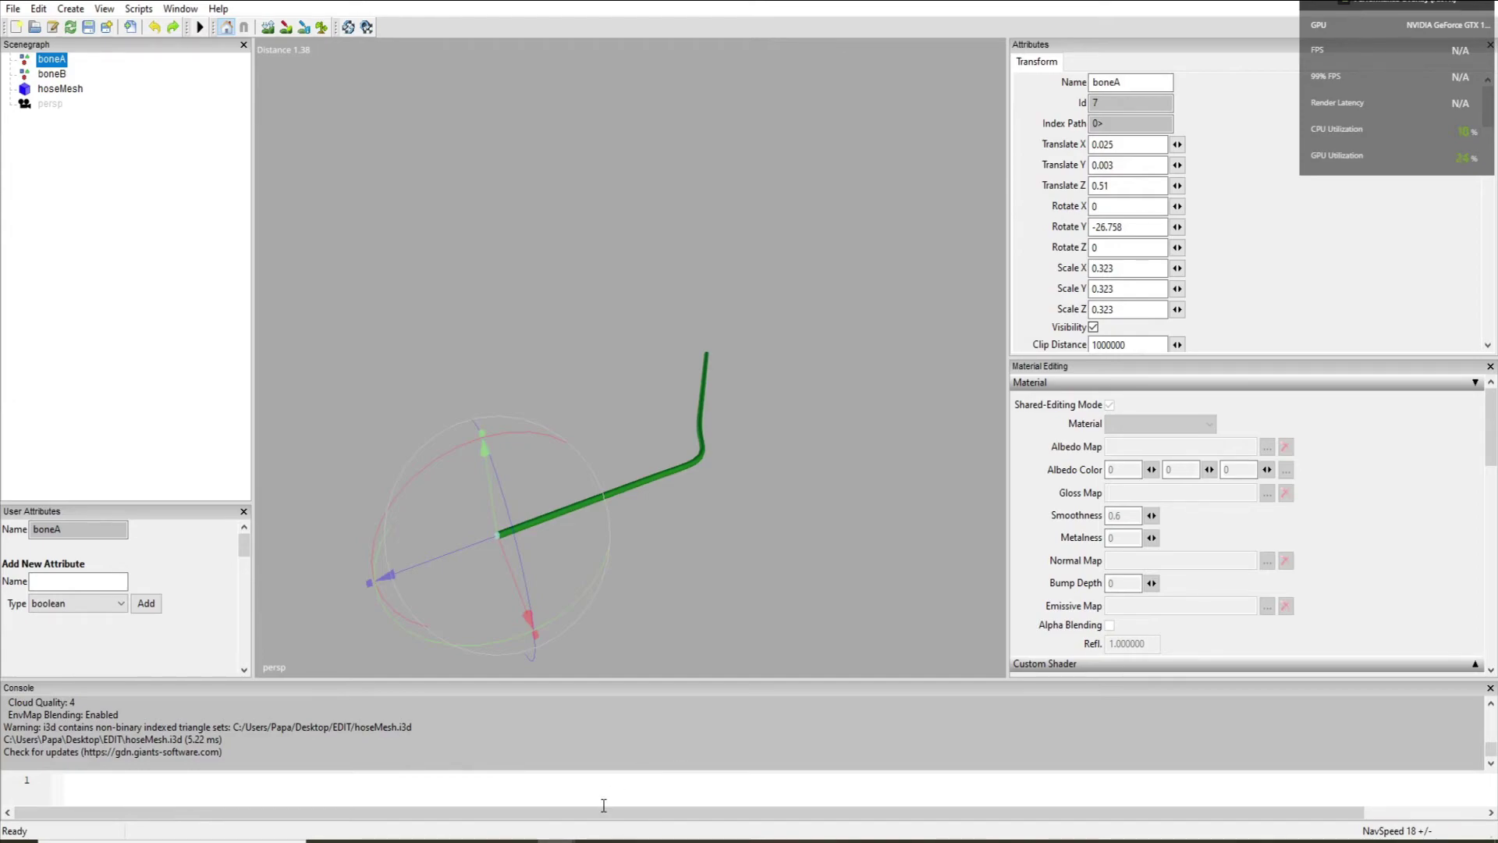
Step: Switch to the CC7500 trailer scene in GIANTS Editor and zoom around it
mouse_move(556, 840)
left_click(507, 764)
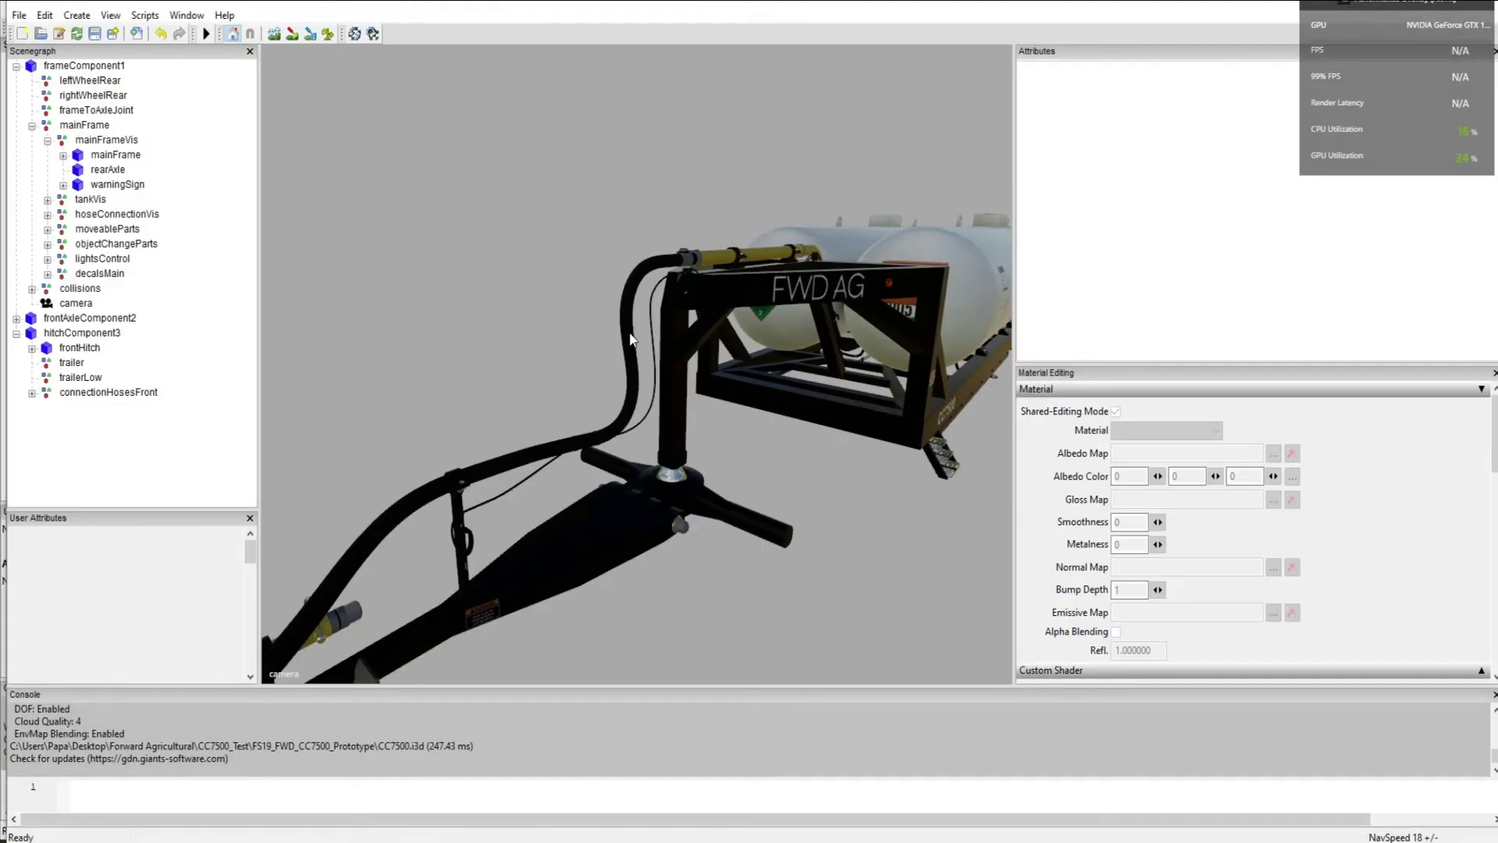
scroll(652, 554, "up", 5)
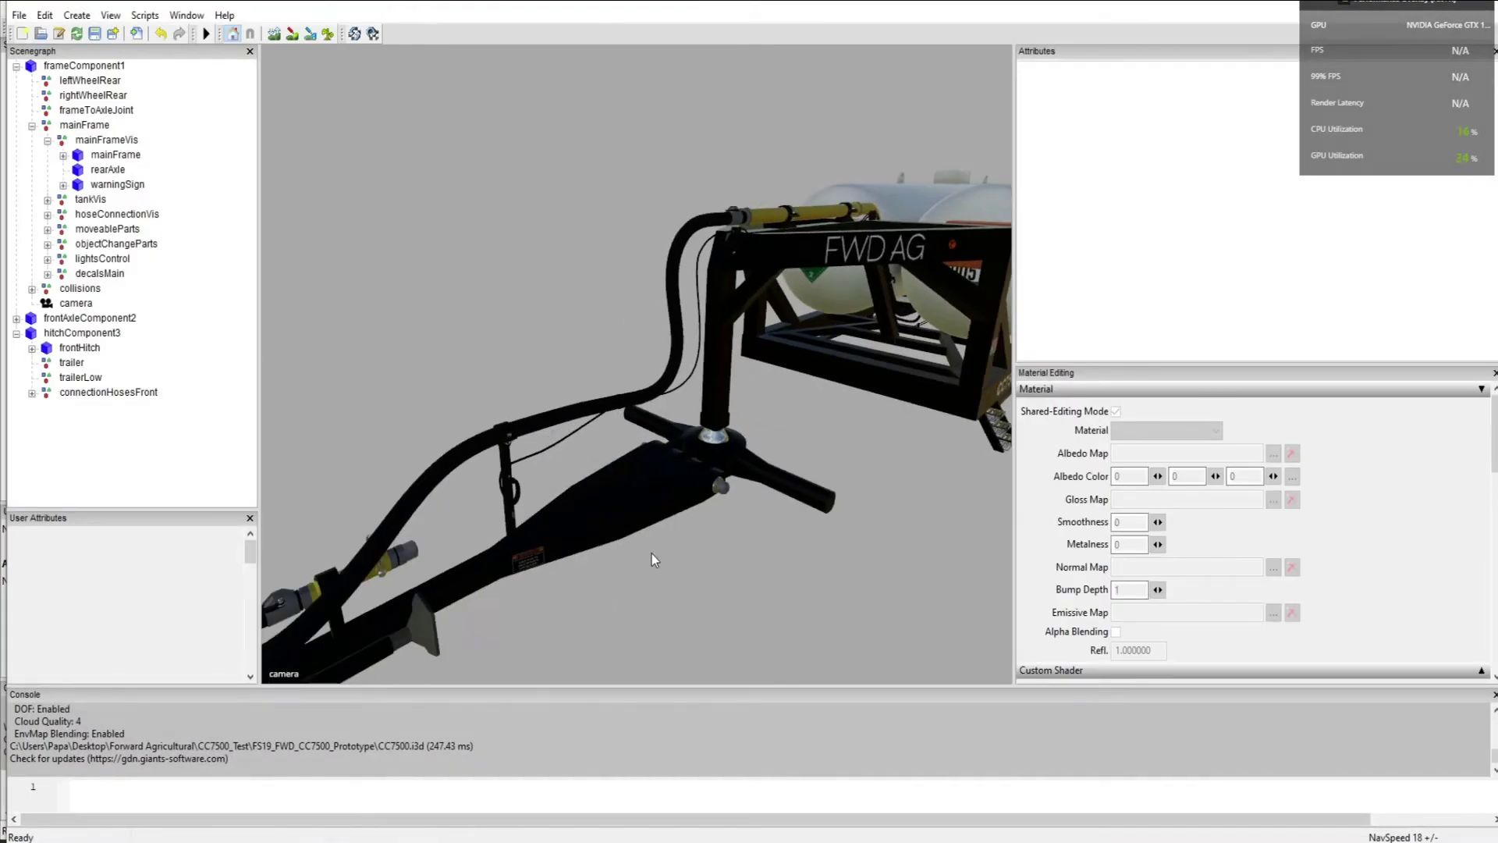
scroll(596, 539, "down", 5)
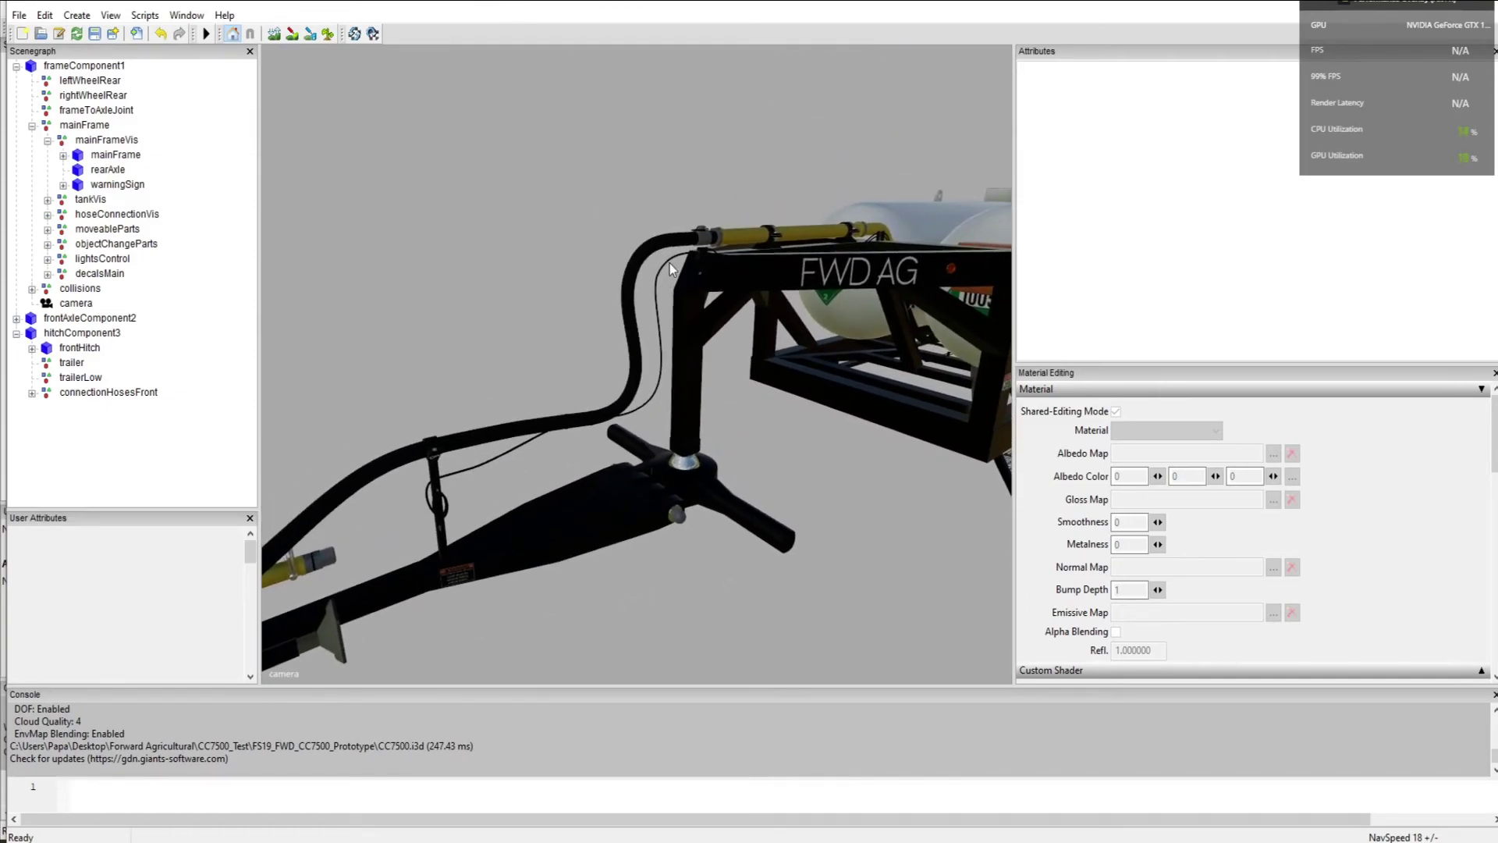
scroll(540, 535, "up", 5)
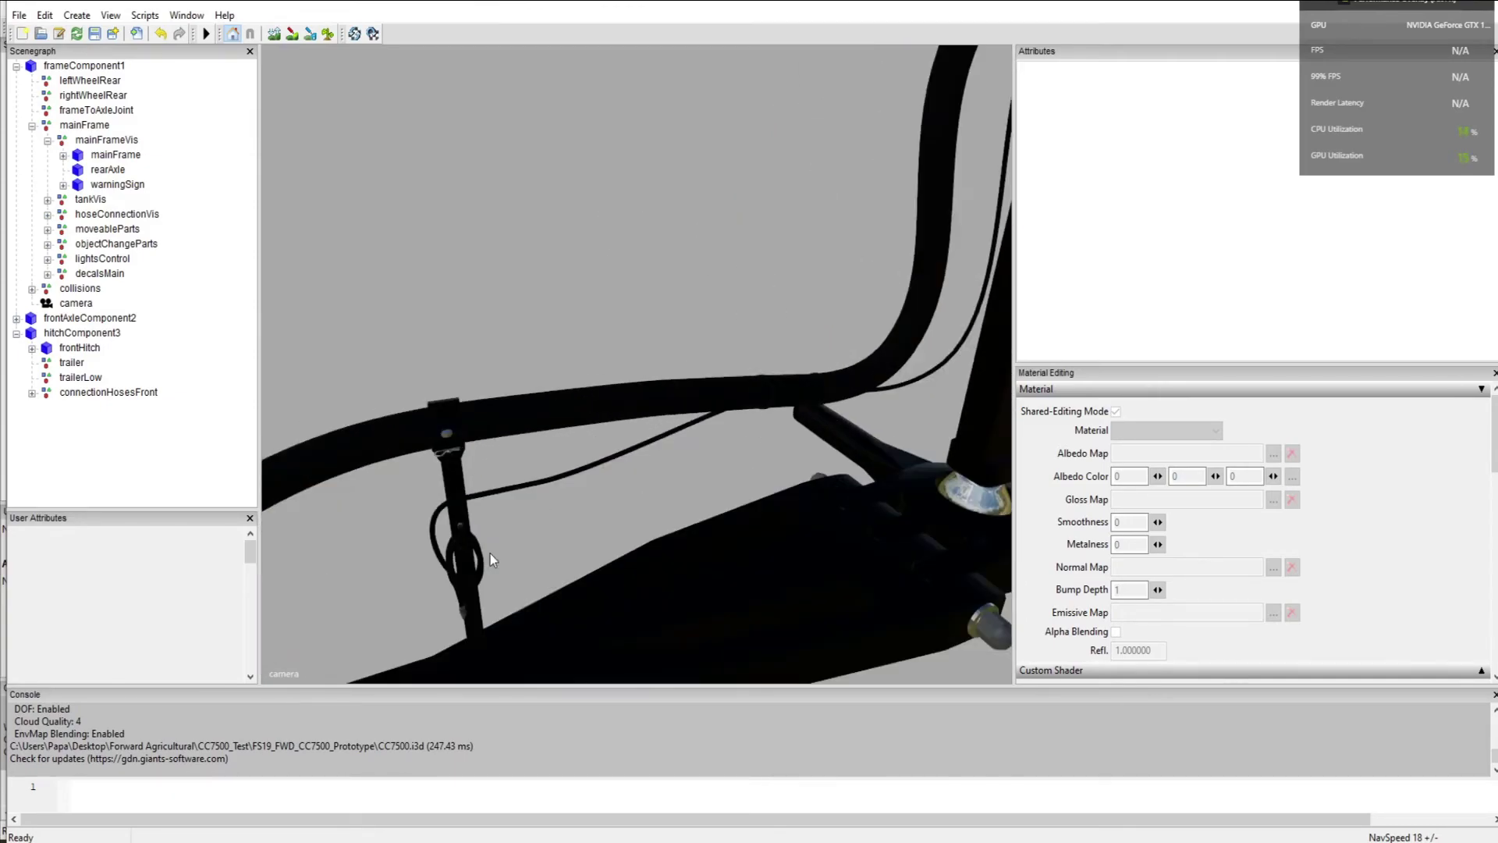
scroll(521, 554, "down", 4)
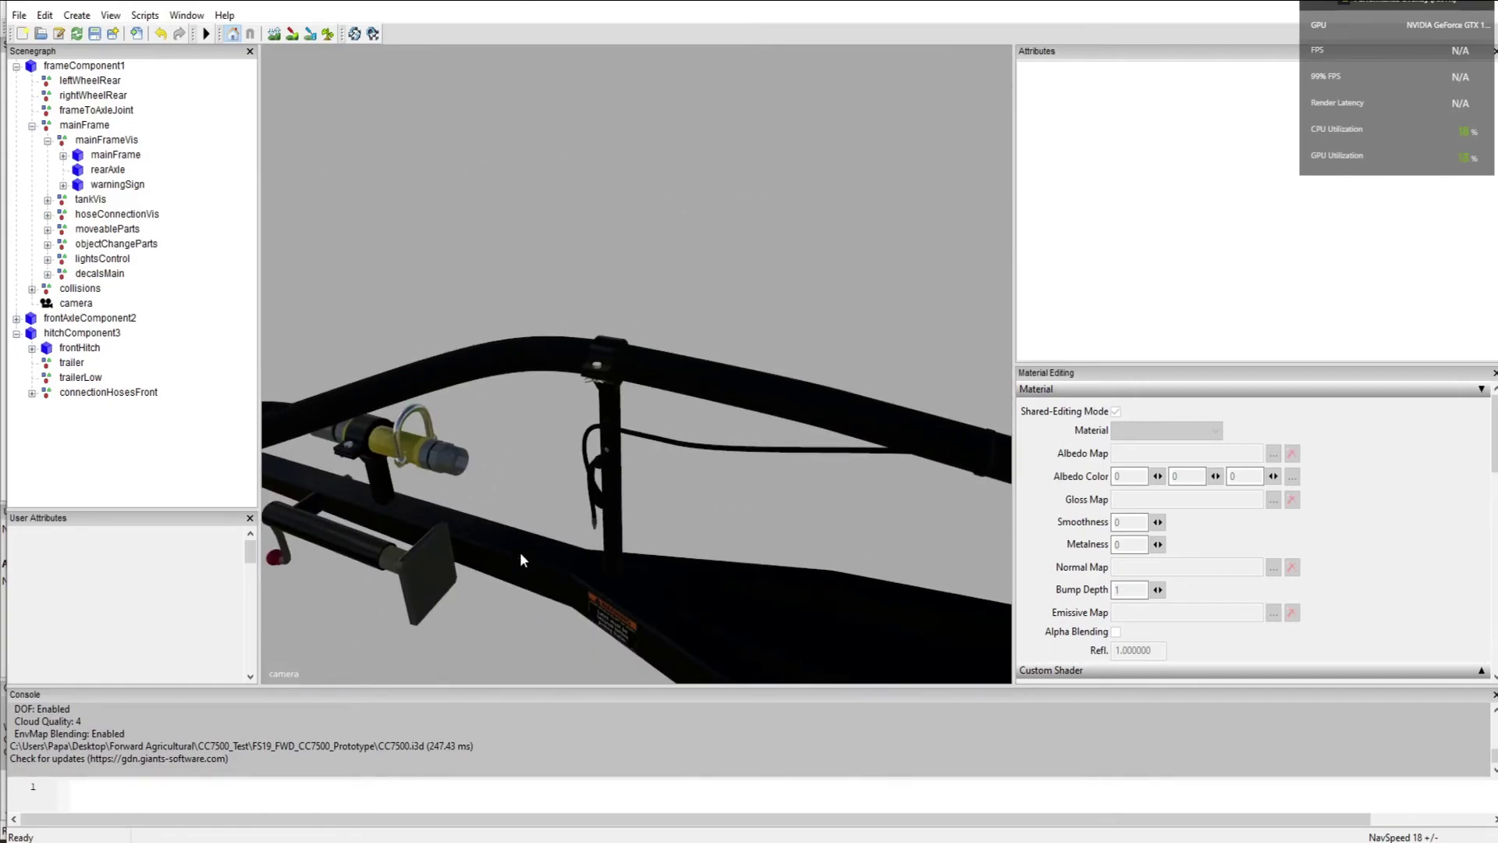
Step: Select the frontHitch drawbar, electric cable and main hose to inspect the skinnedMesh hoses
left_click(597, 478)
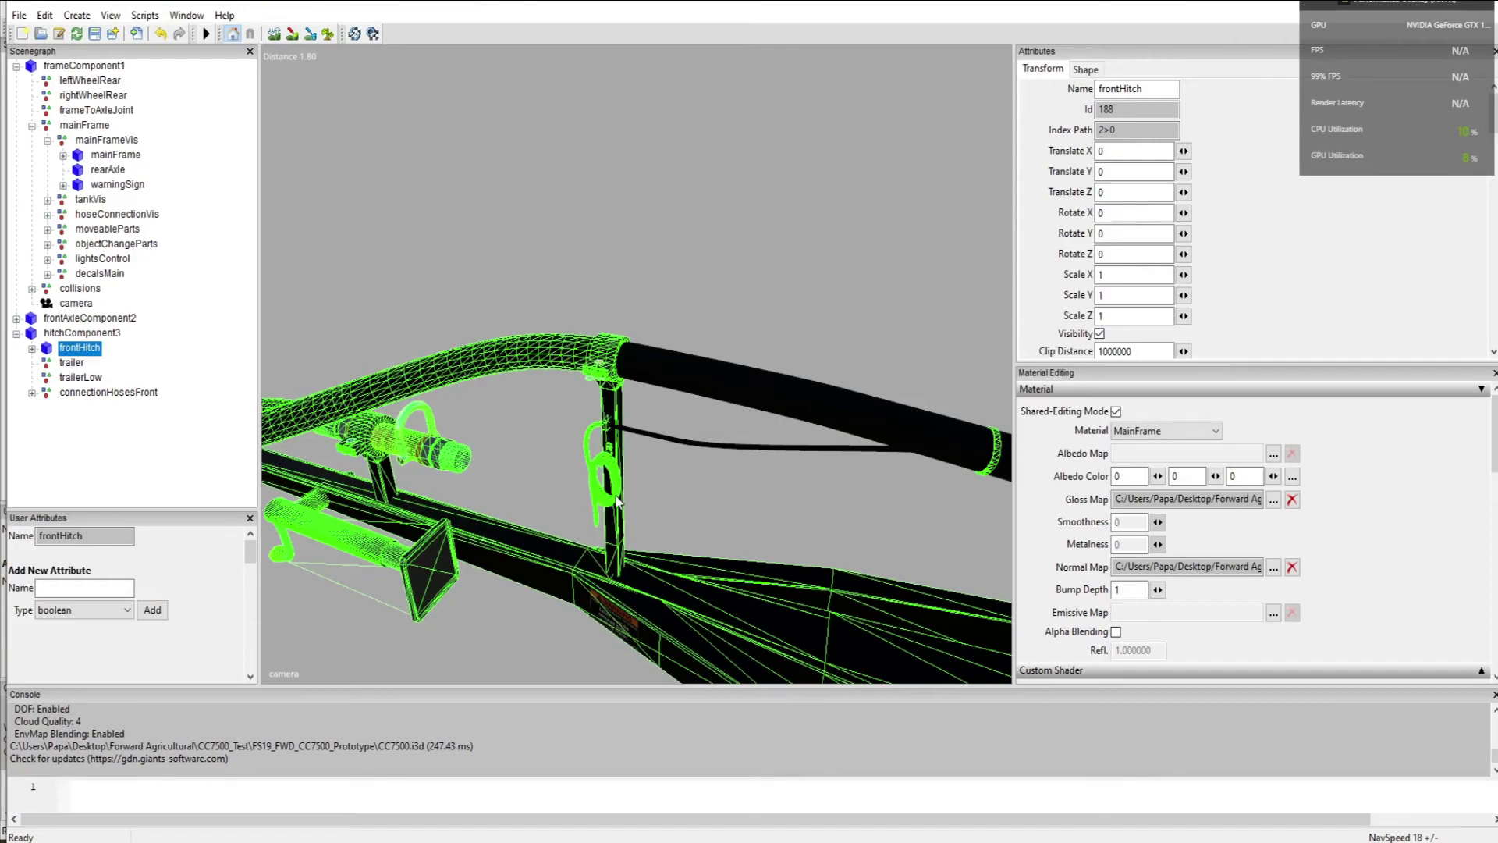
left_click(648, 442)
middle_click_drag(683, 536, 714, 379)
mouse_move(755, 538)
middle_mouse_down()
mouse_move(785, 581)
mouse_move(775, 565)
mouse_move(817, 533)
mouse_move(773, 548)
middle_mouse_up()
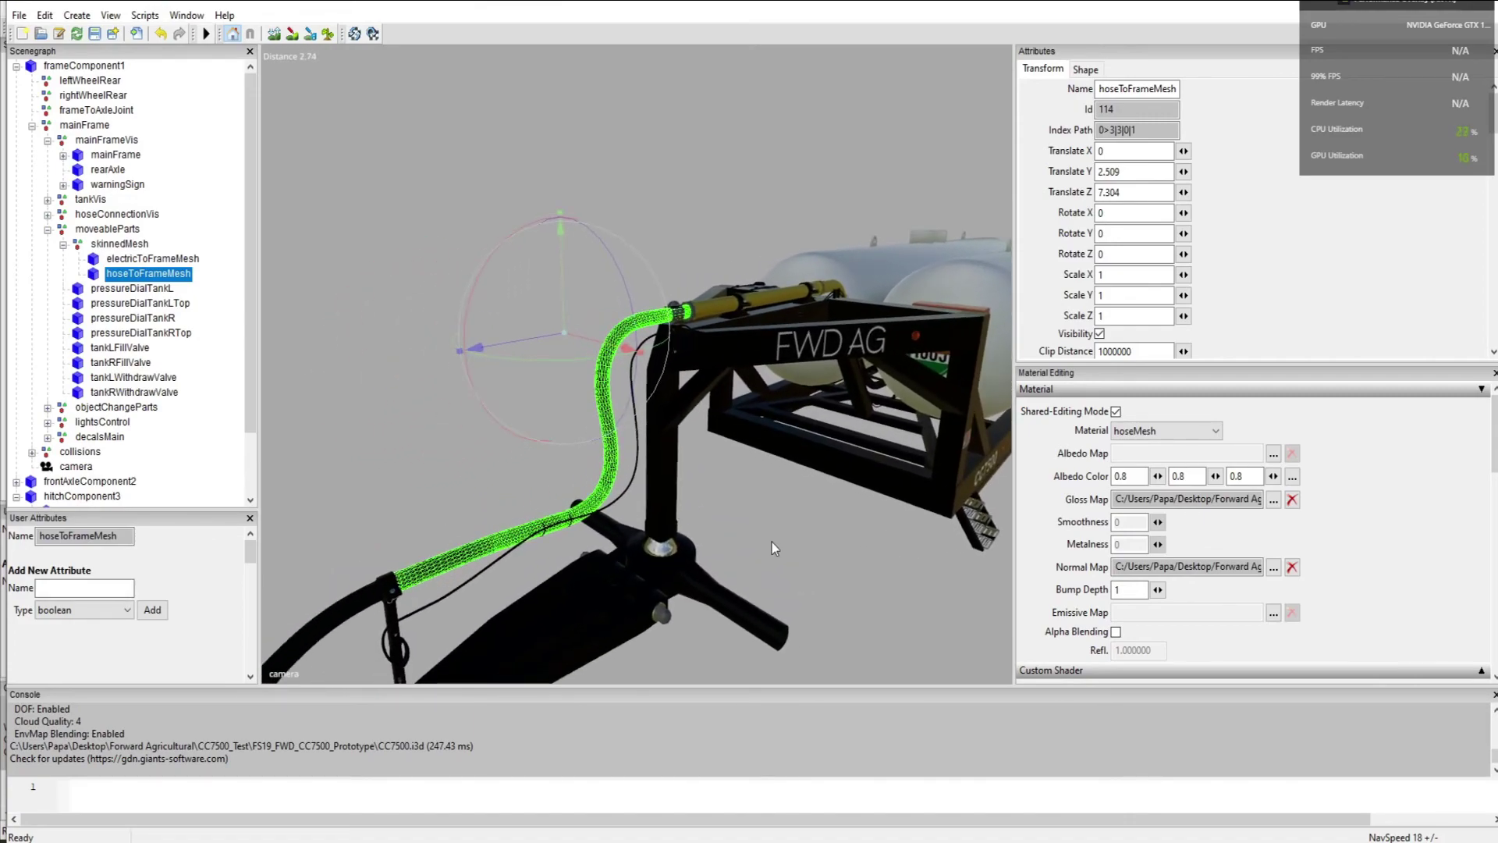
left_click(770, 541)
middle_click_drag(771, 541, 771, 556)
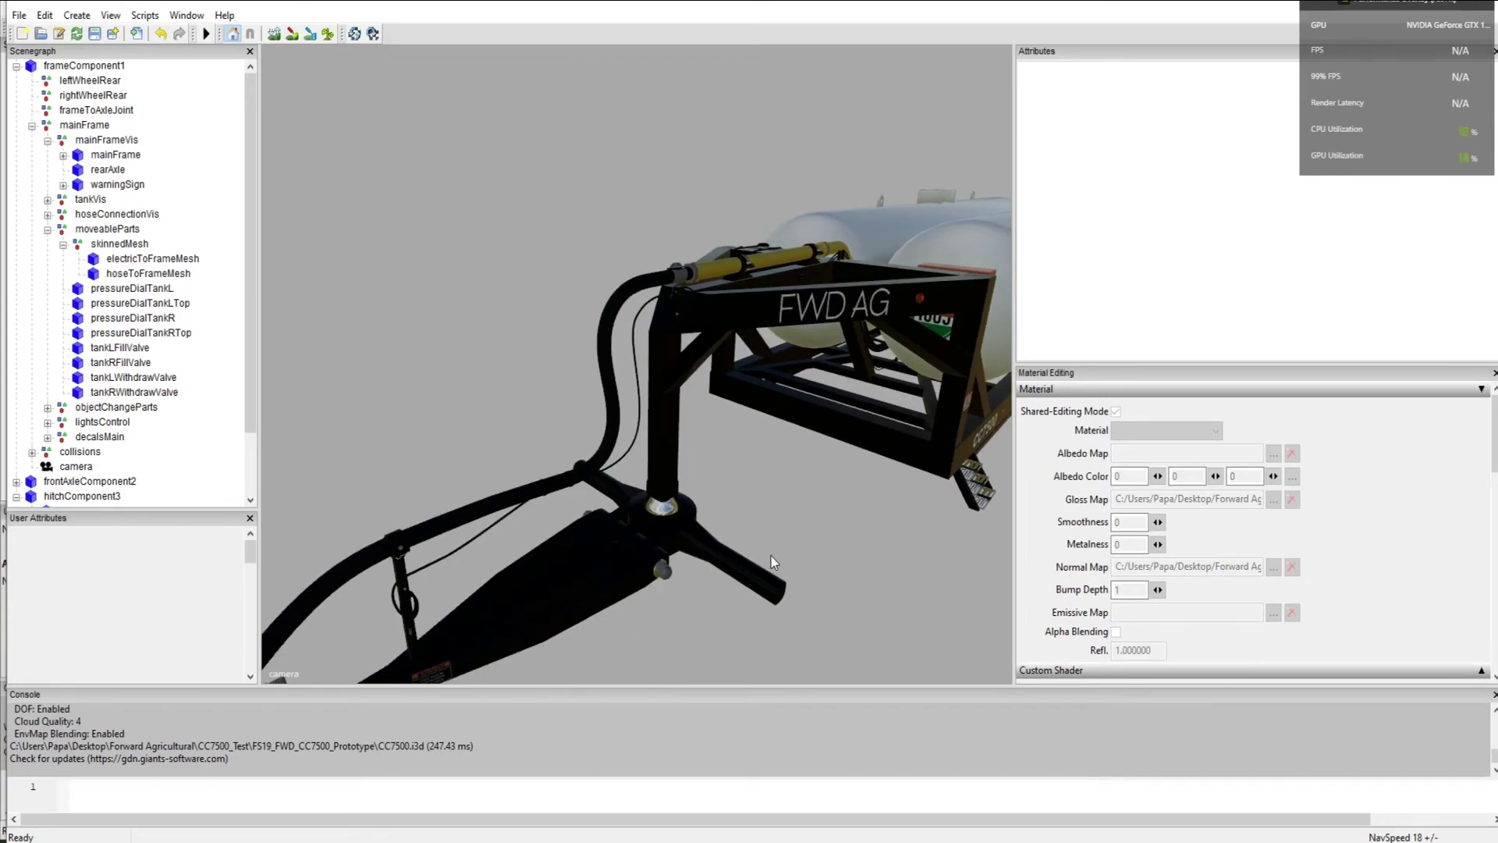
Step: Select frontAxleComponent2 and rotate it to straighten the front axle
middle_click_drag(654, 557, 619, 548)
left_click(620, 548)
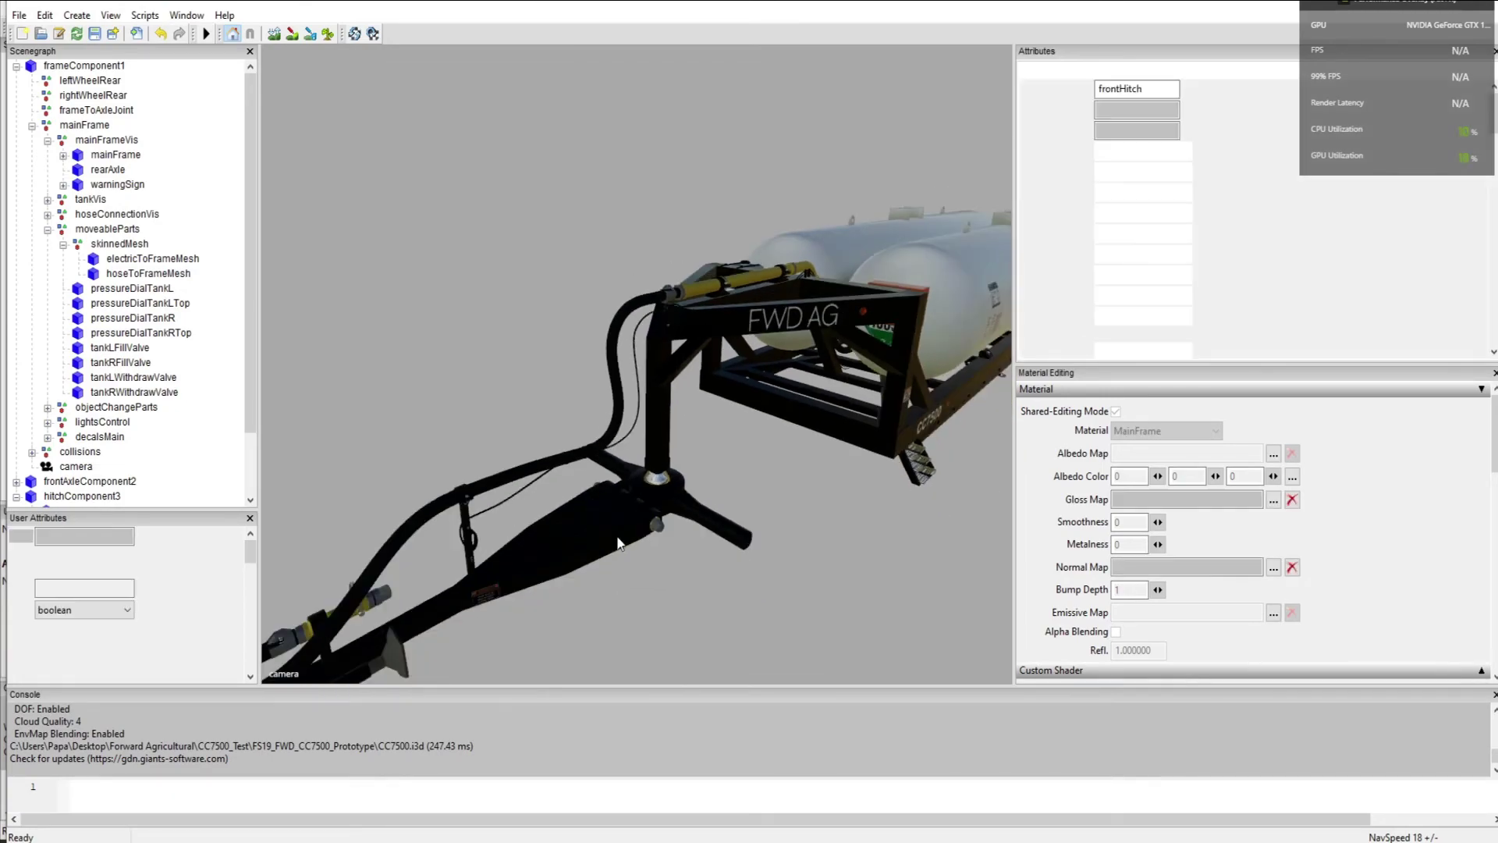
left_click(674, 490)
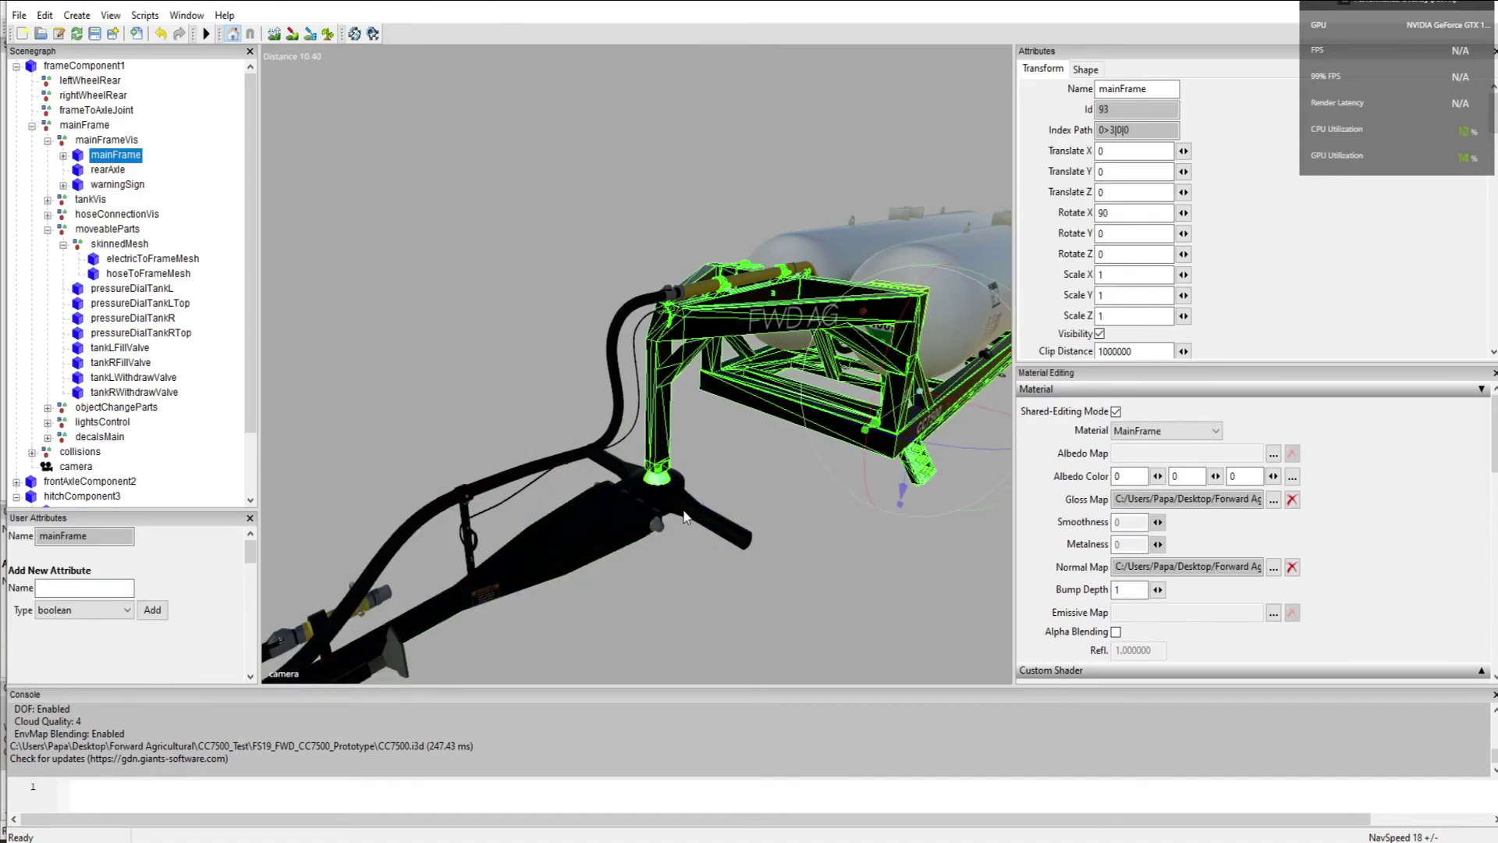
left_click(686, 538)
mouse_move(704, 525)
left_mouse_down()
mouse_move(672, 526)
mouse_move(729, 533)
left_mouse_up()
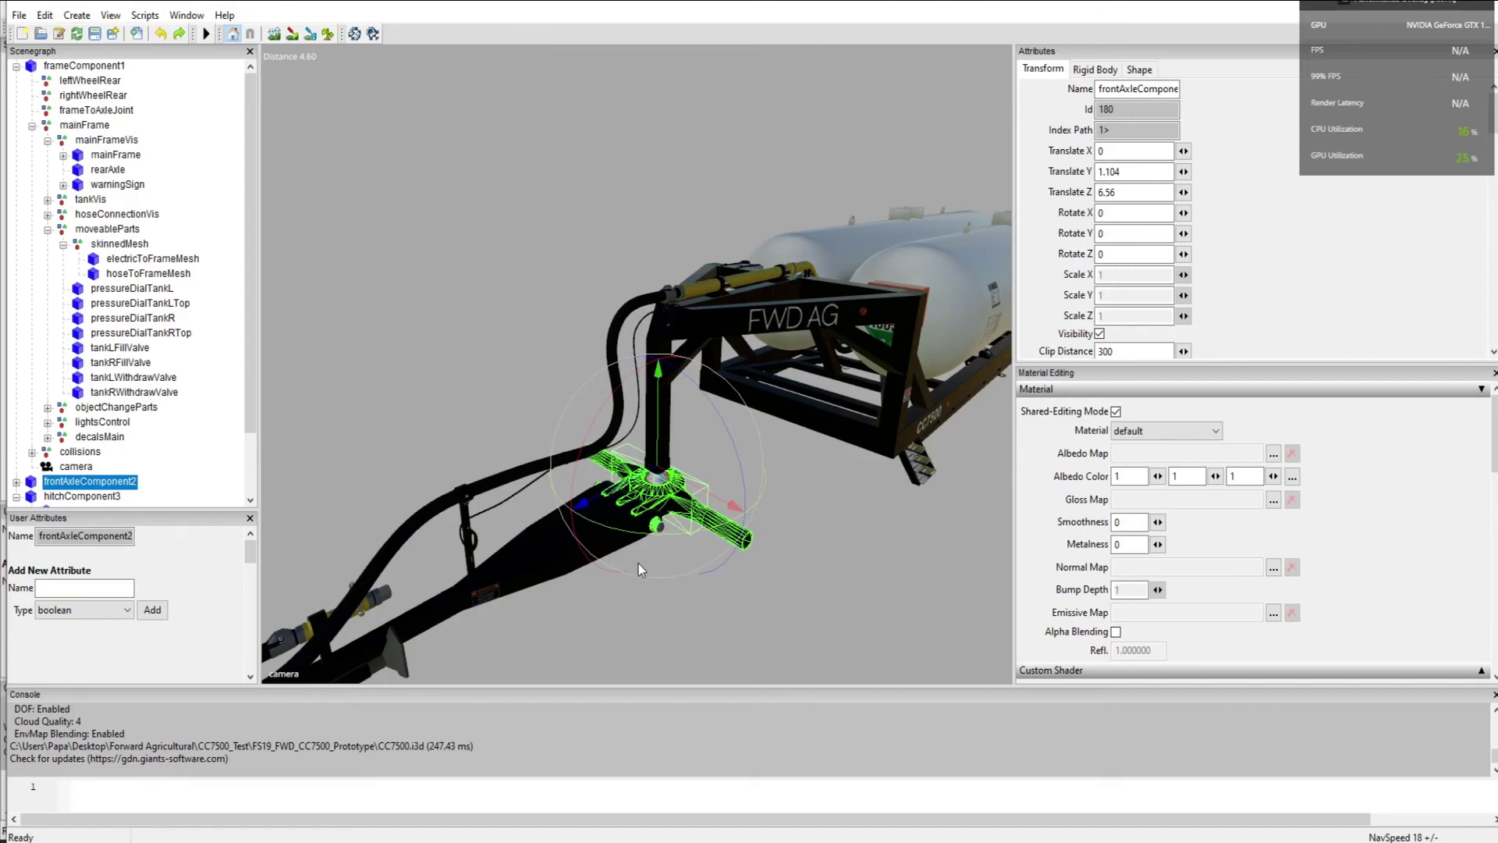
Step: Rotate and tilt the frontHitch drawbar to watch the skinned hoses follow it
left_click(605, 585)
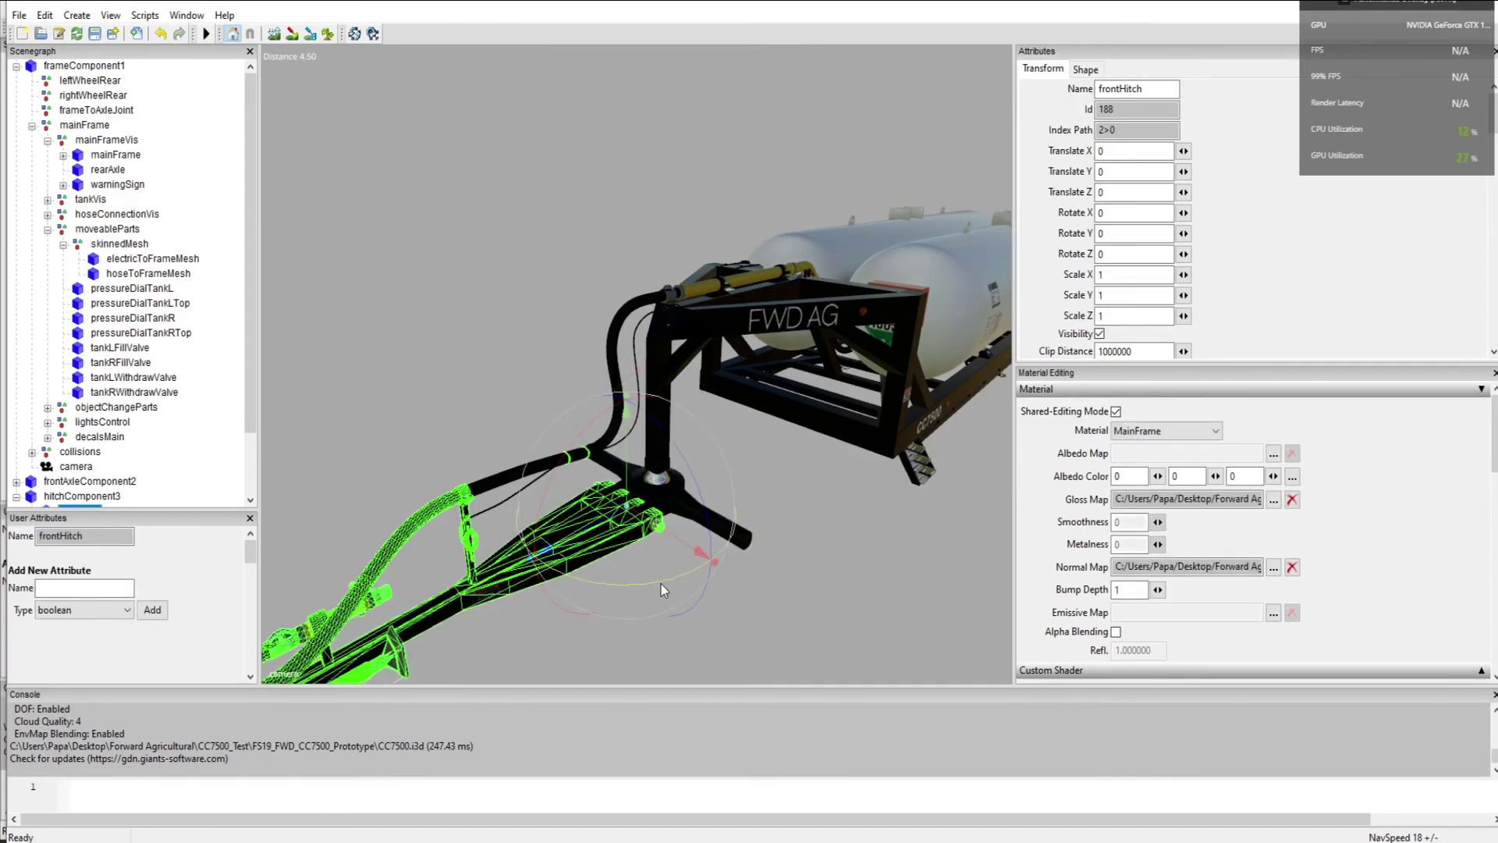
left_click_drag(662, 583, 458, 492)
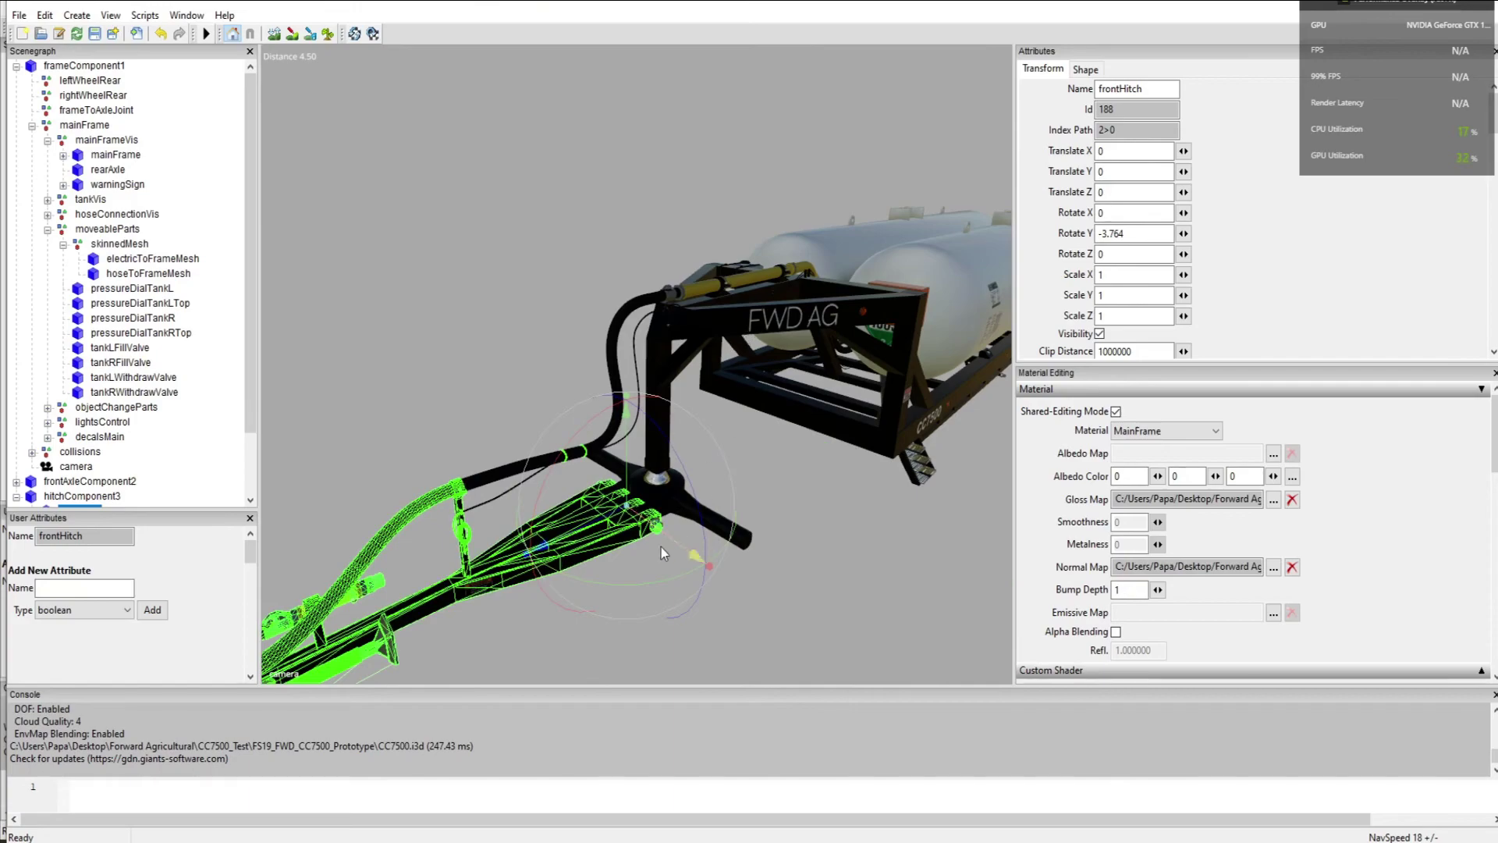
left_click_drag(631, 583, 670, 563)
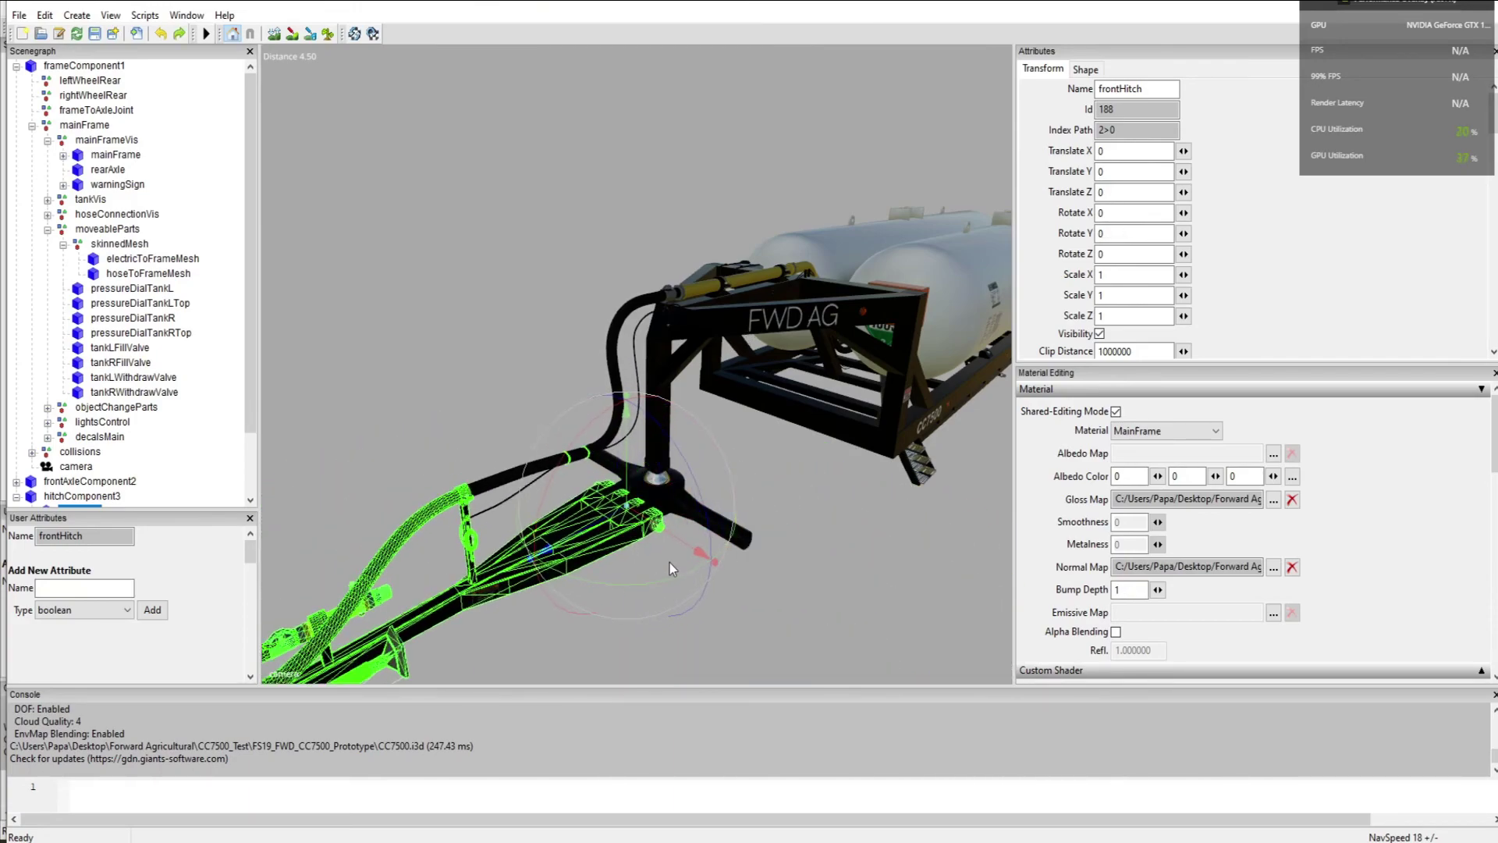
left_click_drag(572, 467, 609, 475)
scroll(804, 519, "down", 3)
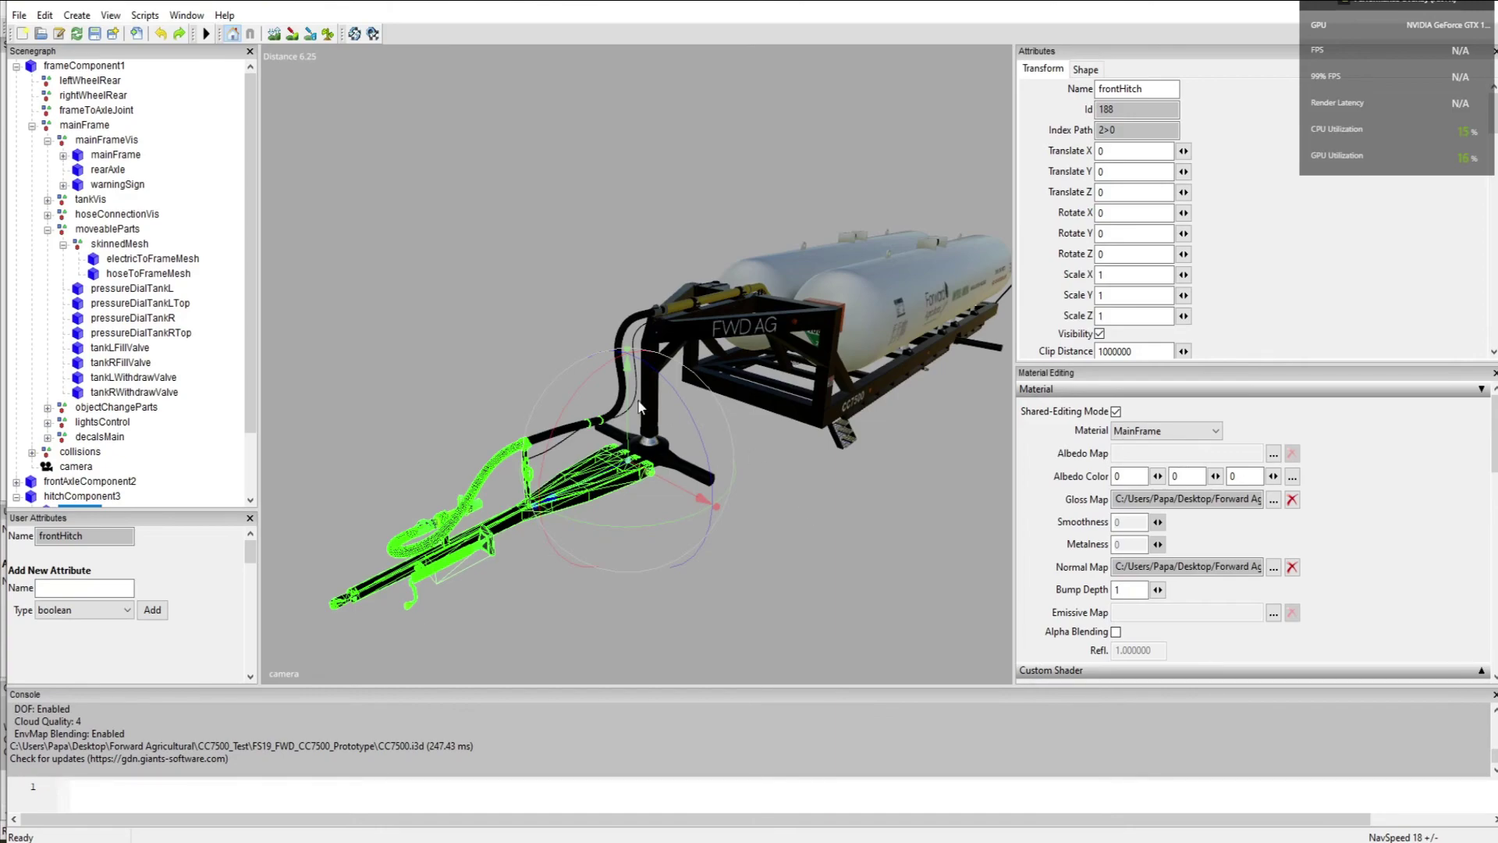
Step: Test-rotate the gooseNeckBone under mainFrame to check the hose follows, then undo the rotation
left_click(568, 433)
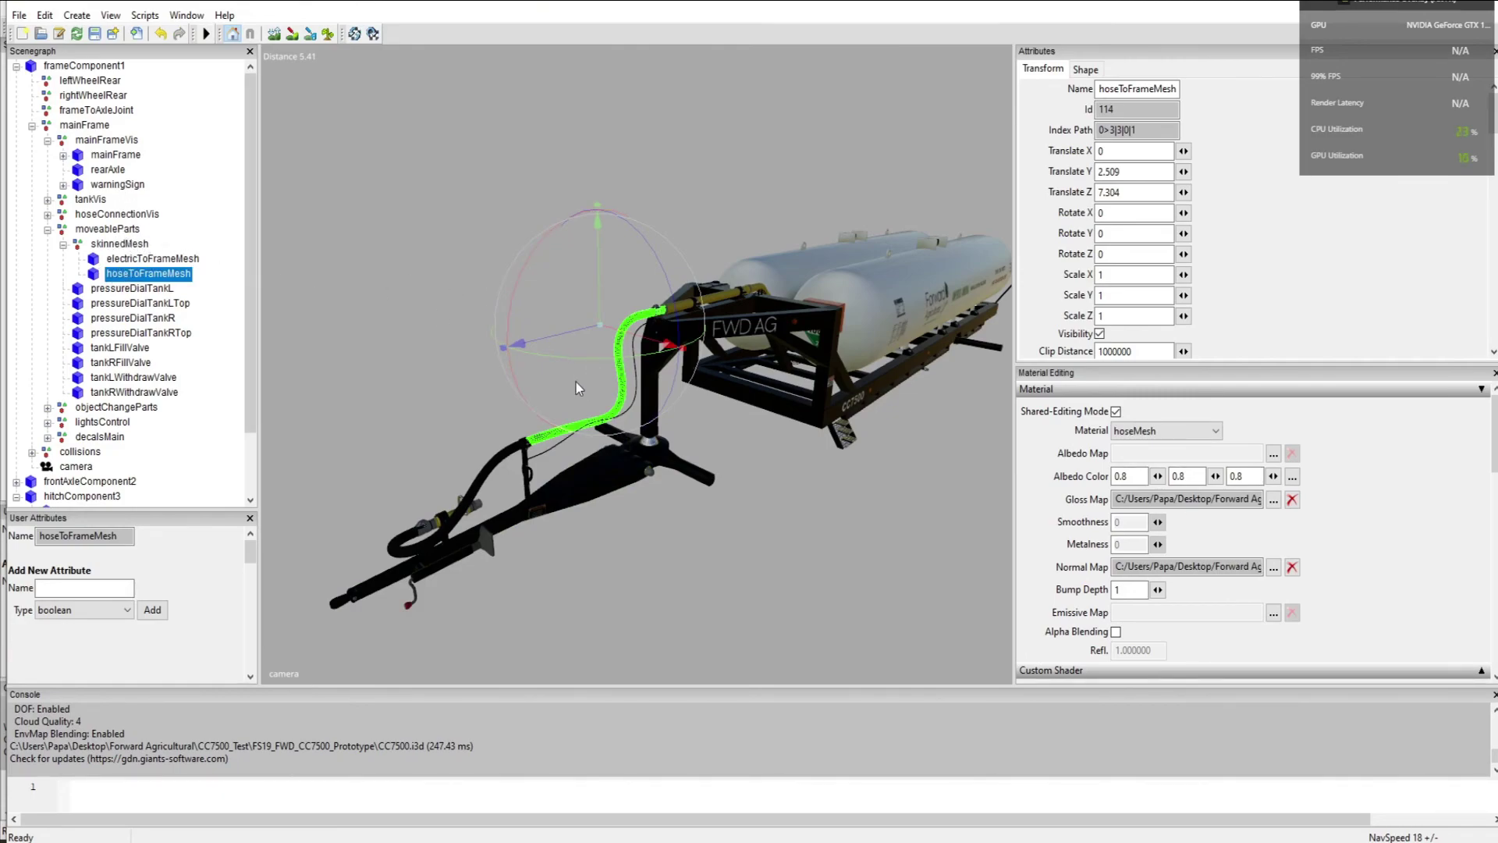
left_click(64, 156)
left_click(132, 171)
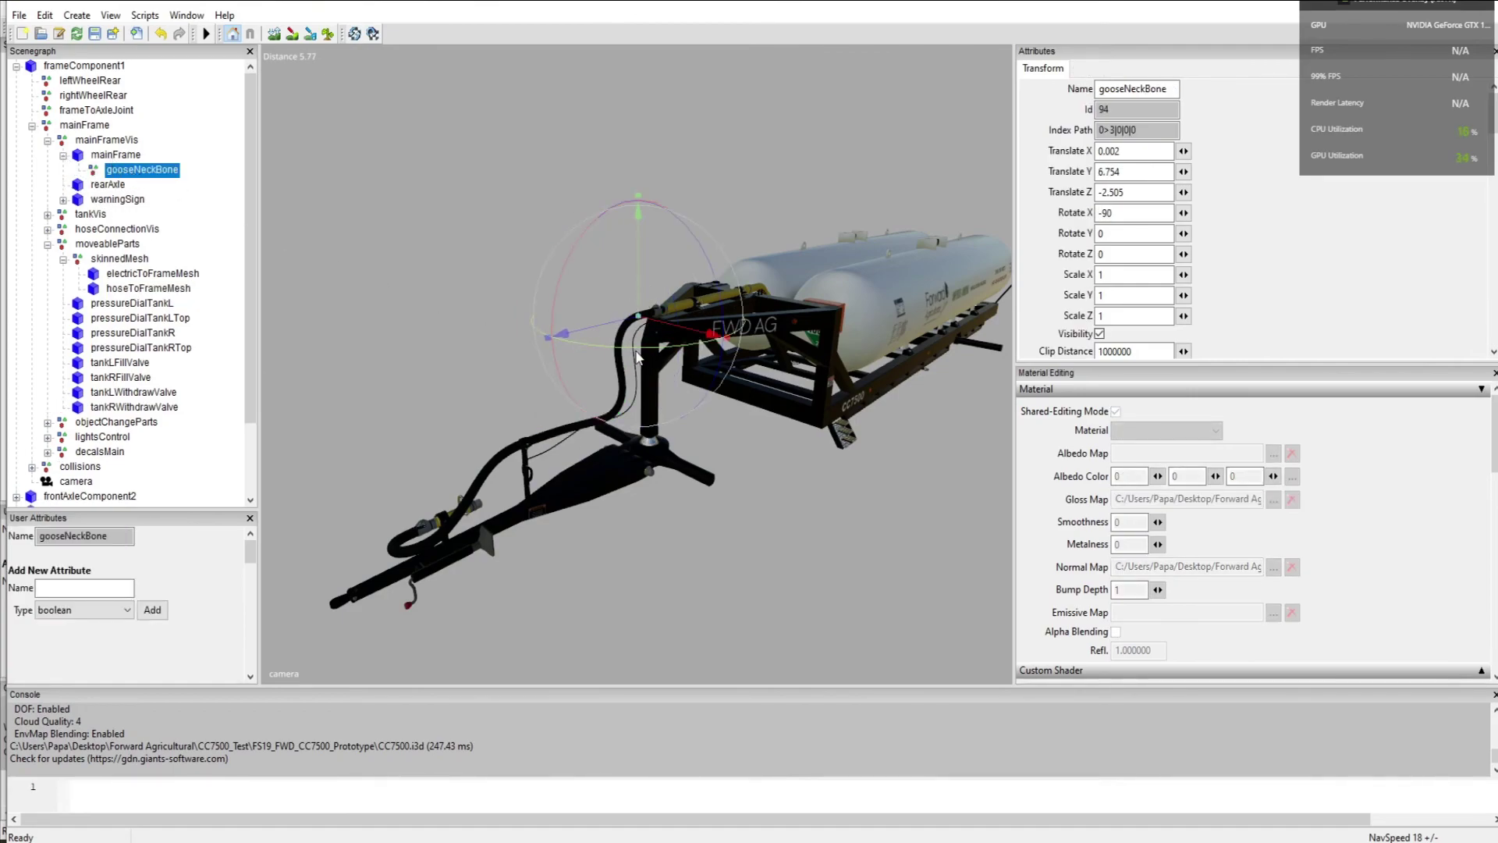
mouse_move(656, 360)
left_mouse_down()
mouse_move(628, 355)
mouse_move(677, 356)
mouse_move(627, 355)
left_mouse_up()
key("ctrl+z")
Step: Test-rotate the frontHitchBone under frontHitch to swing the hitch and hoses, then undo it
left_click(16, 68)
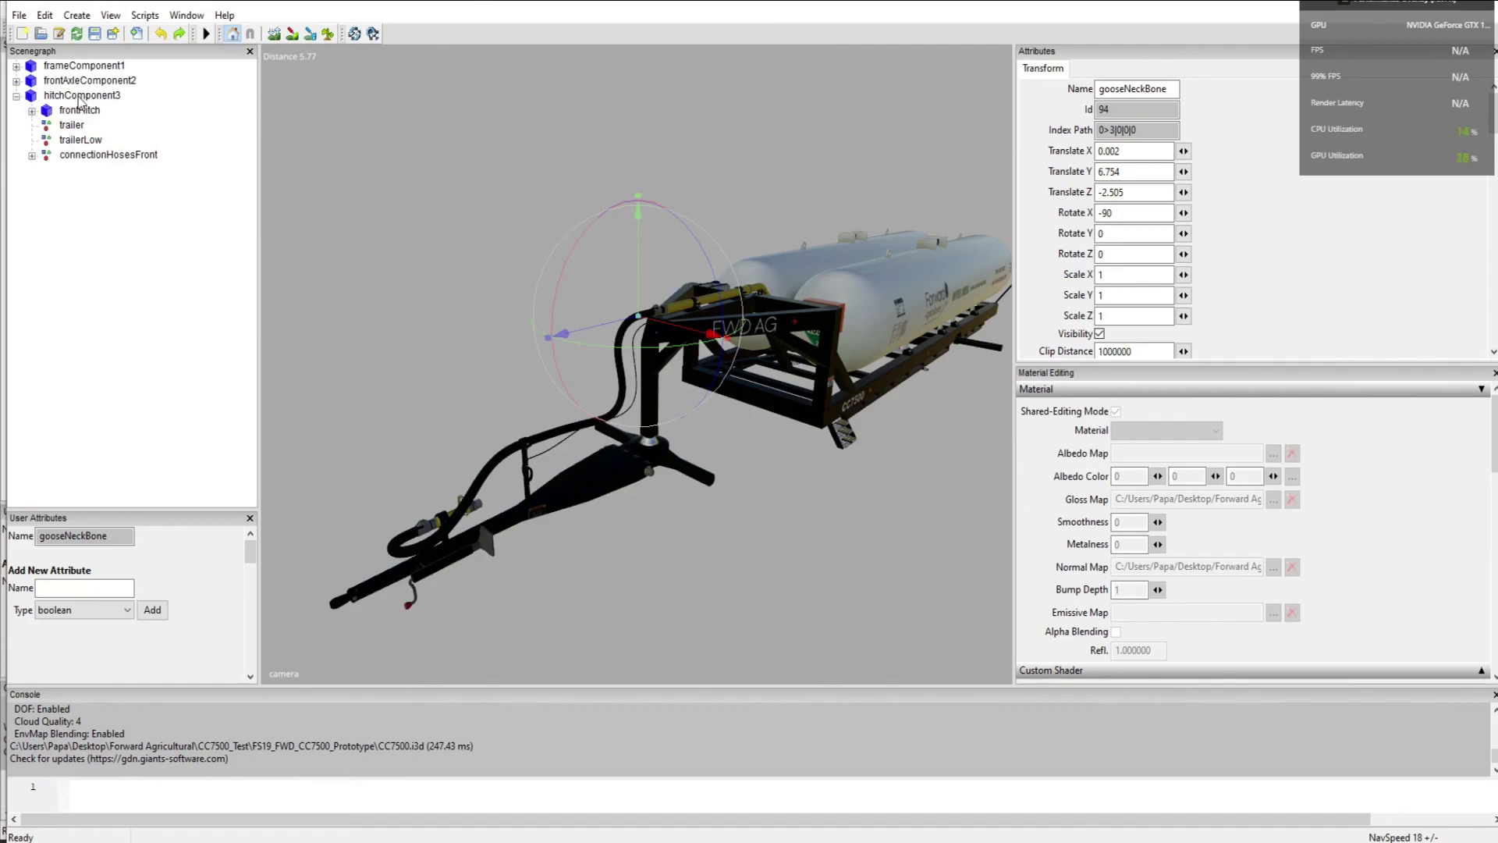
left_click(31, 111)
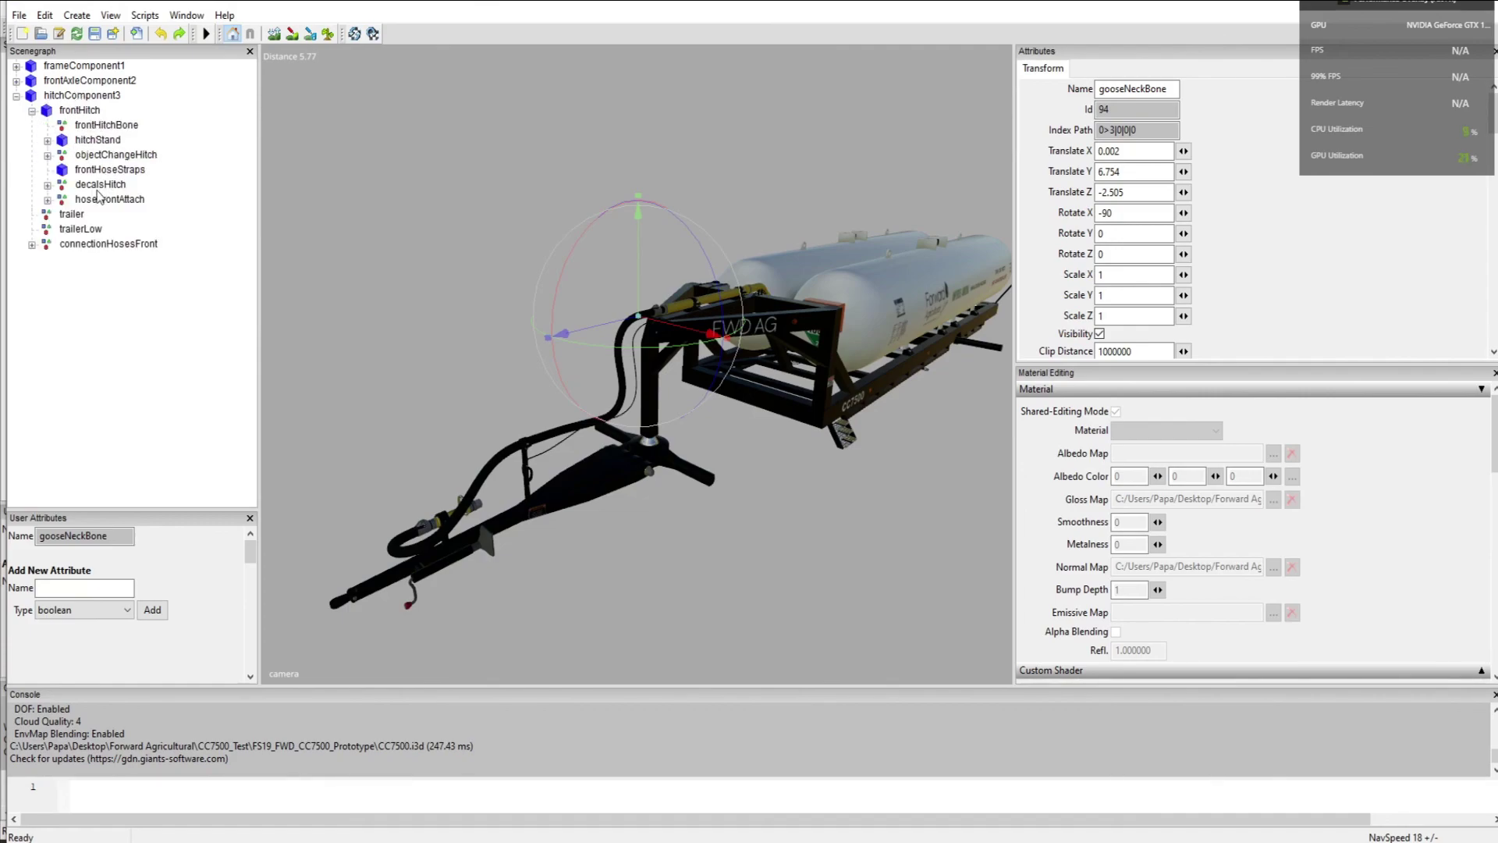
left_click(91, 126)
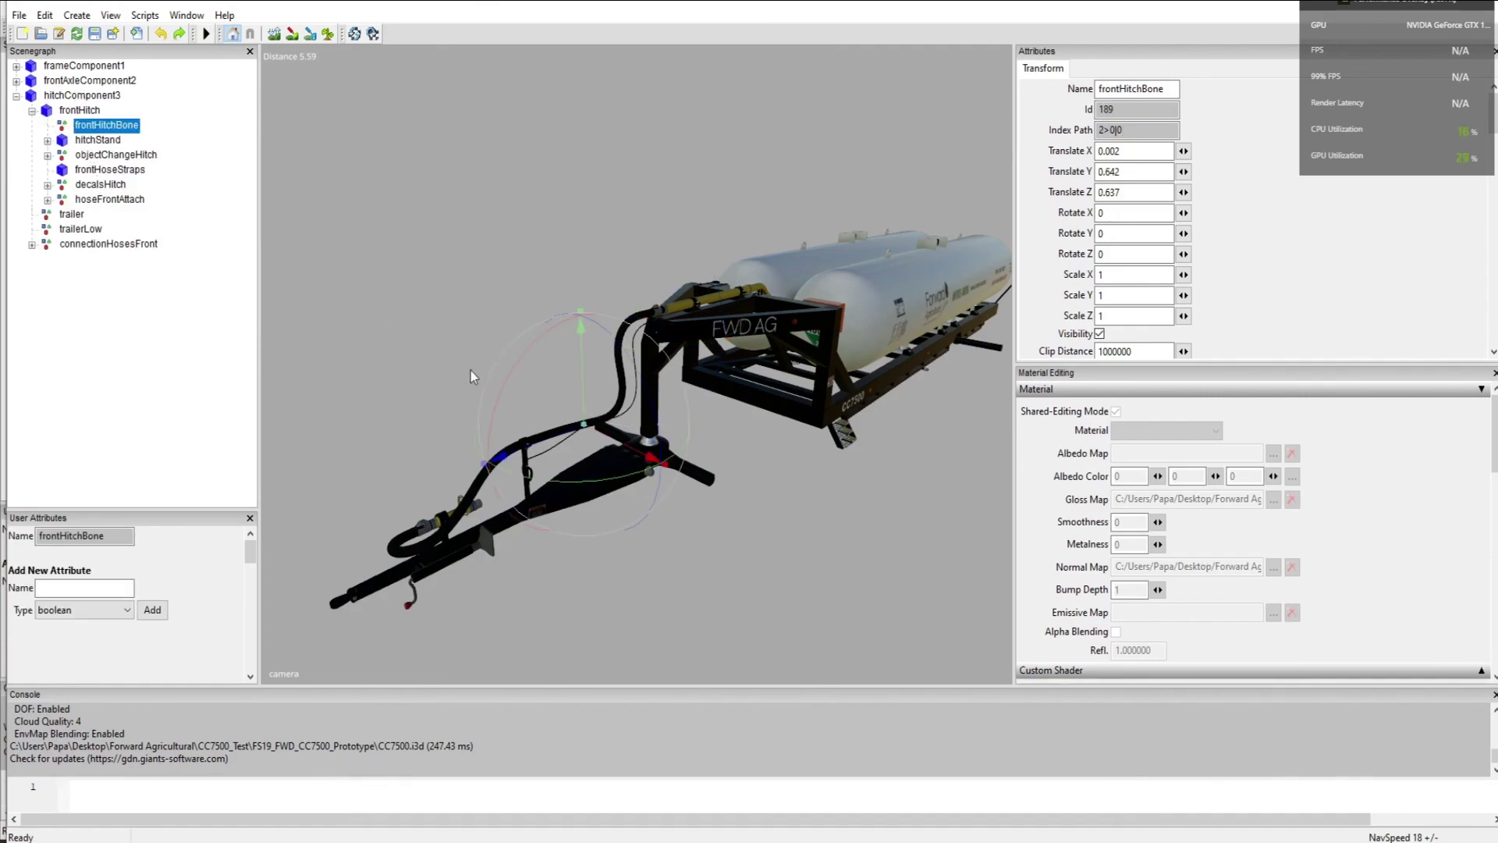
mouse_move(597, 479)
left_mouse_down()
mouse_move(649, 476)
mouse_move(605, 467)
left_mouse_up()
key("ctrl+z")
Step: Select the frontHitch drawbar and swing it on its Y rotation ring to test hose flexing
left_click(611, 493)
mouse_move(663, 519)
left_mouse_down()
mouse_move(598, 498)
mouse_move(671, 529)
mouse_move(756, 521)
mouse_move(652, 522)
mouse_move(681, 525)
left_mouse_up()
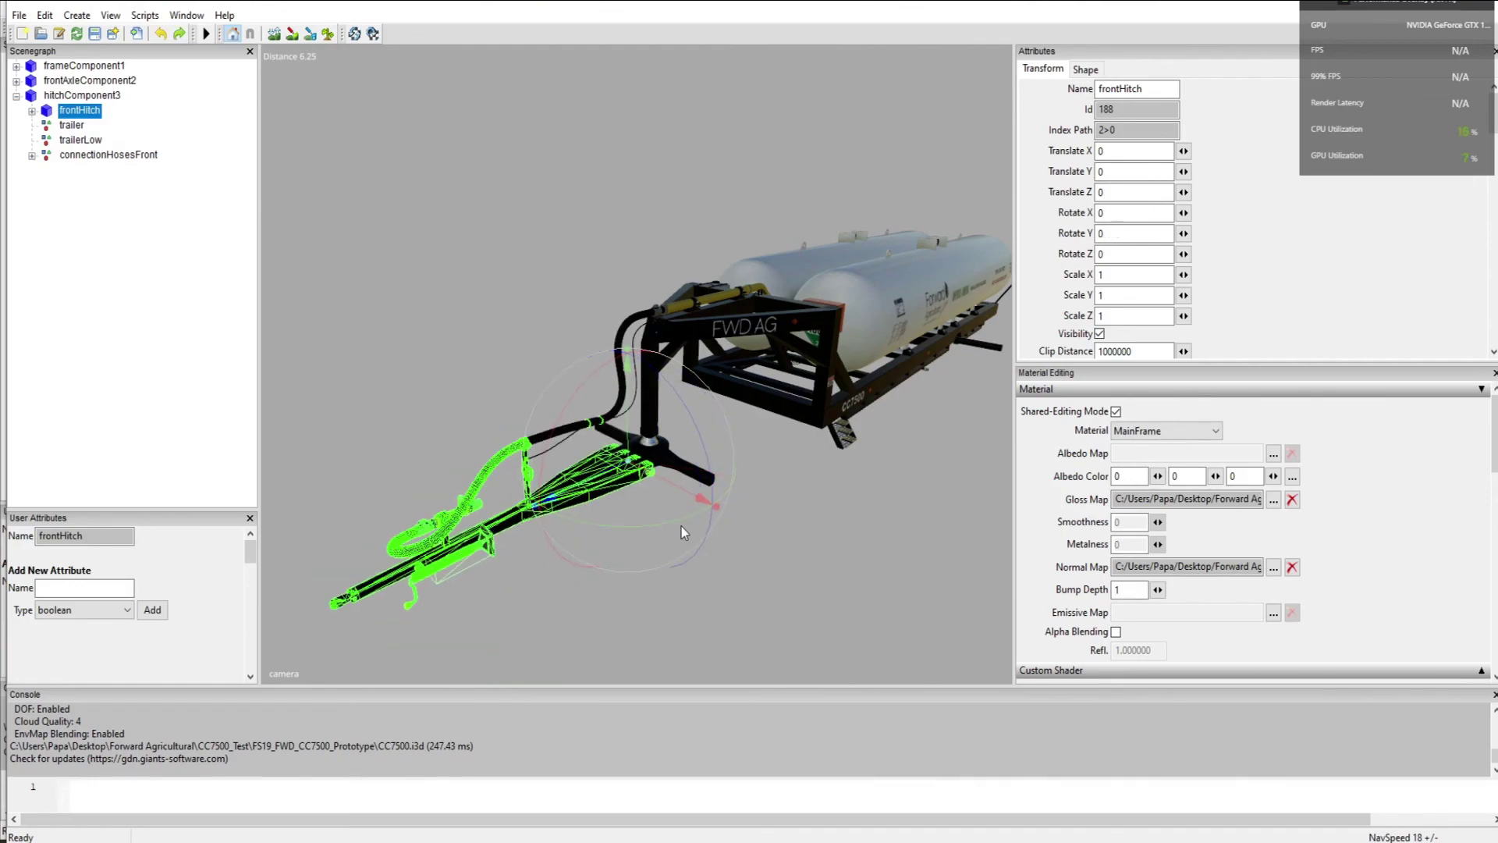